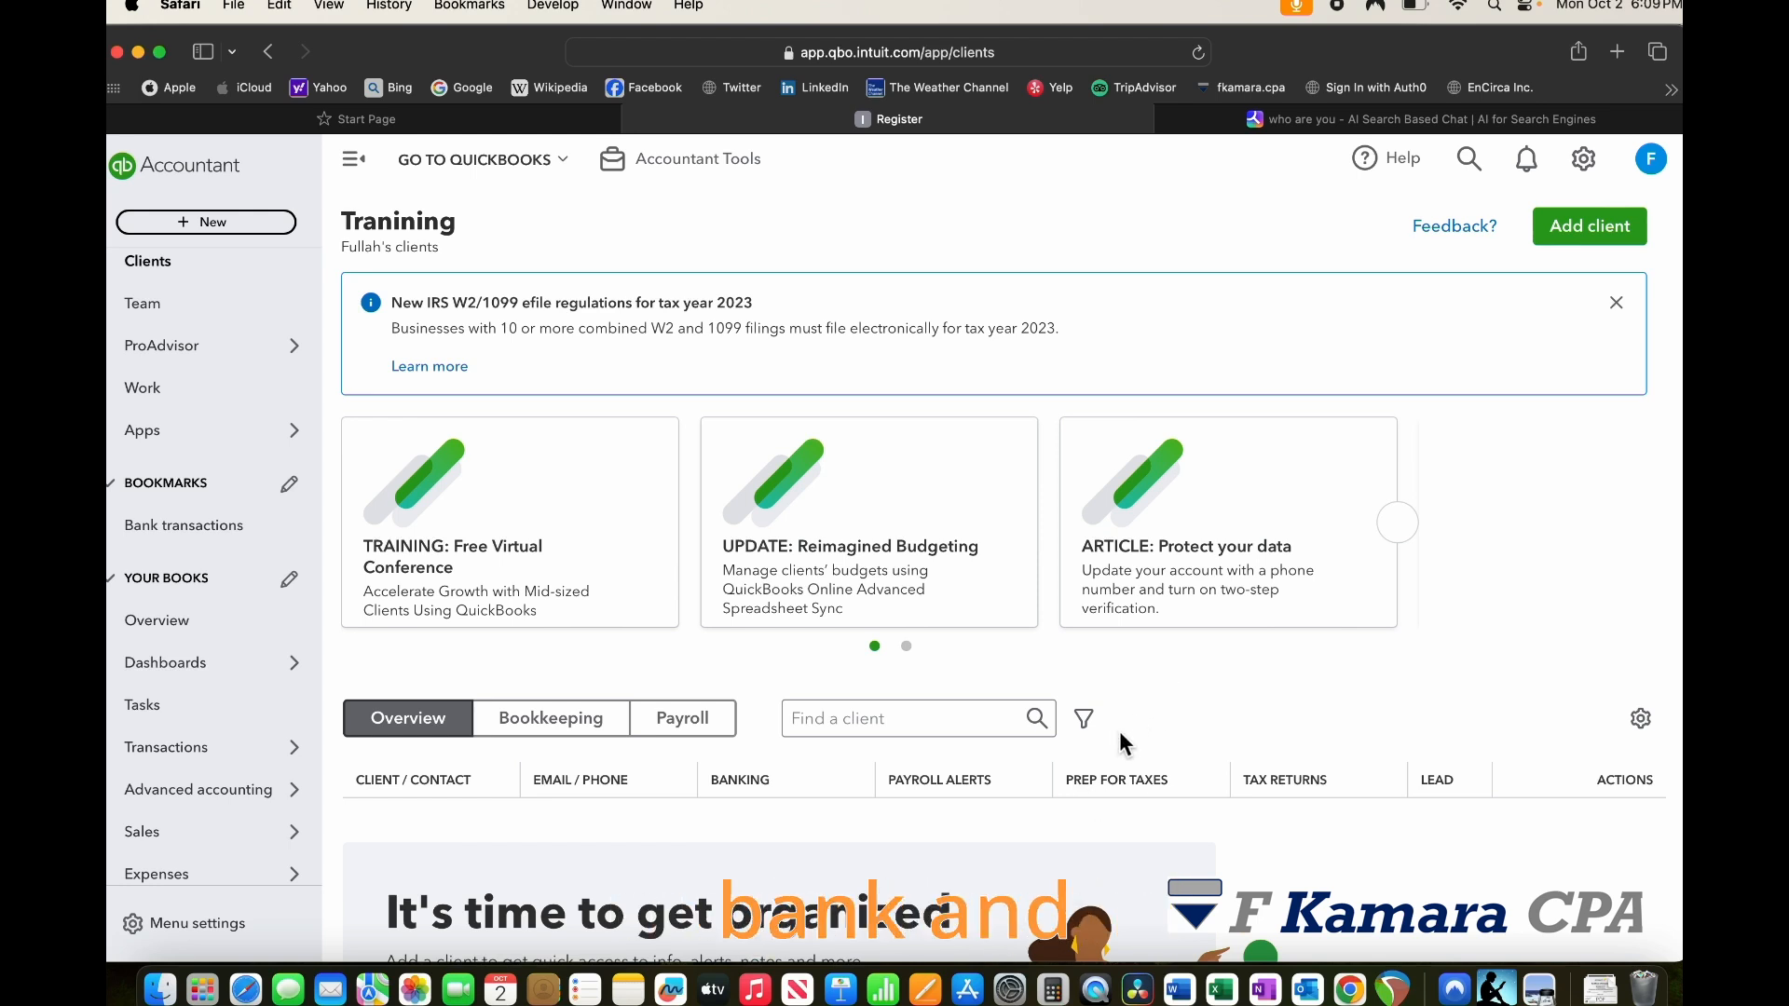
scroll(1005, 757, down, 1)
scroll(1022, 770, up, 1)
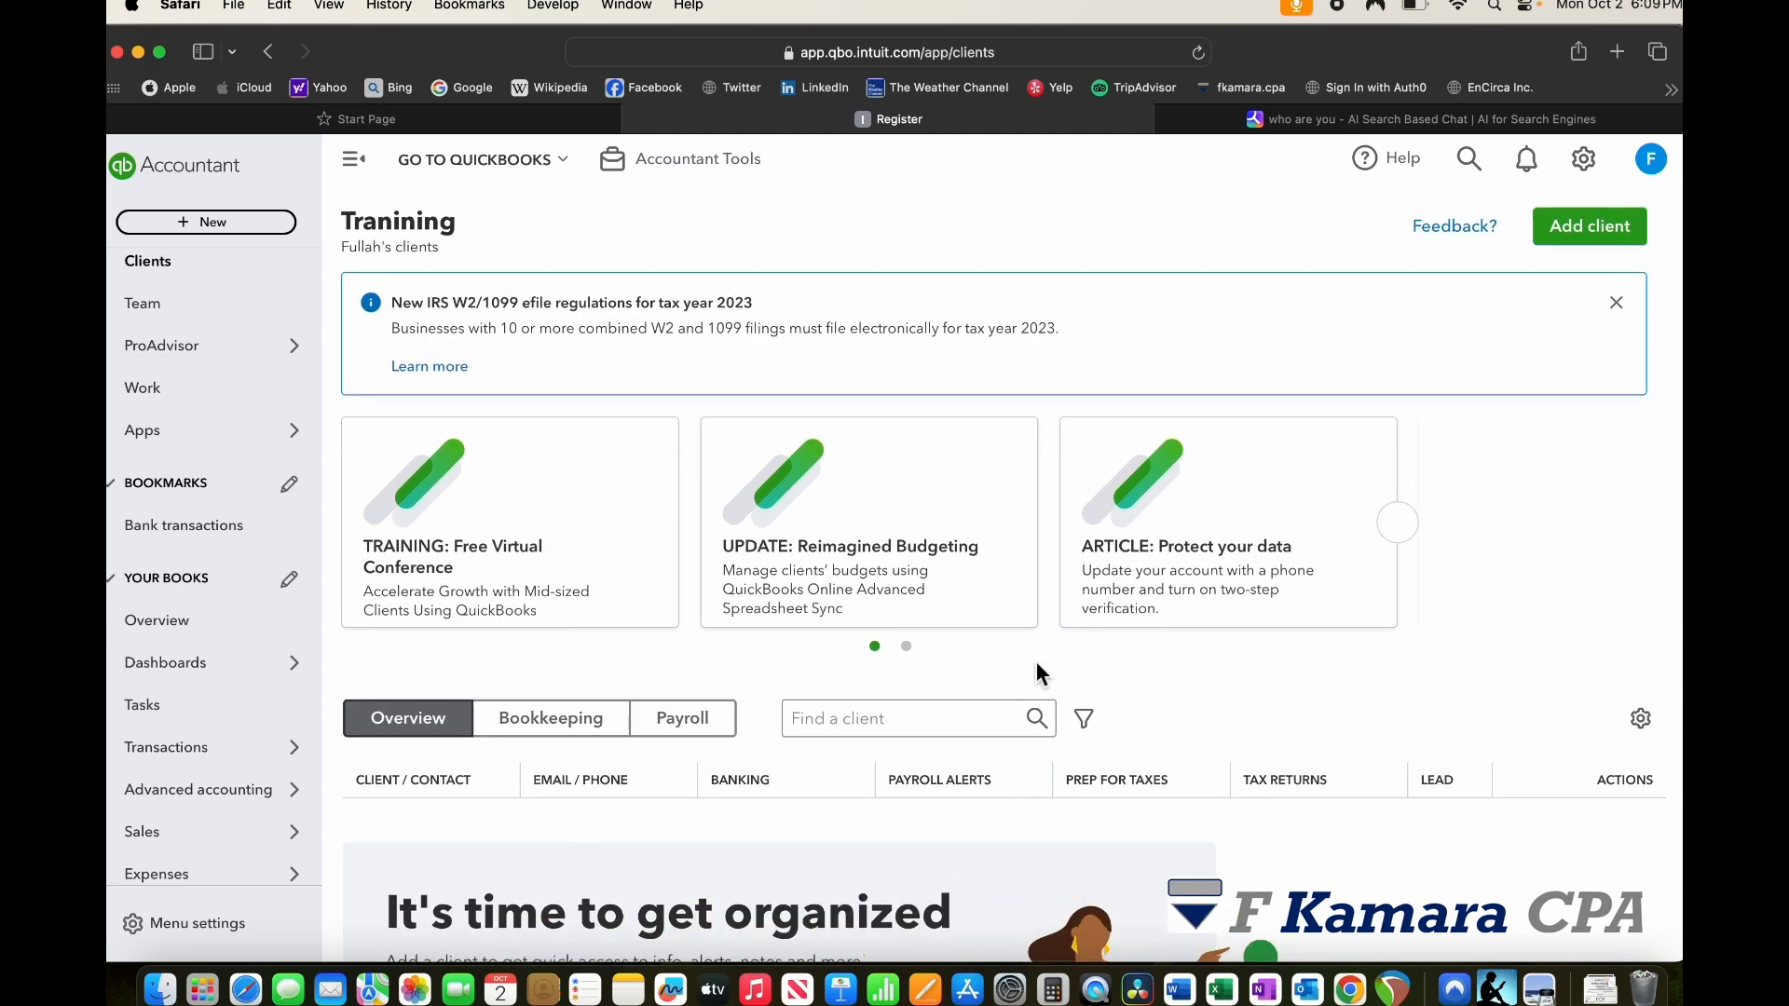
scroll(1160, 637, down, 1)
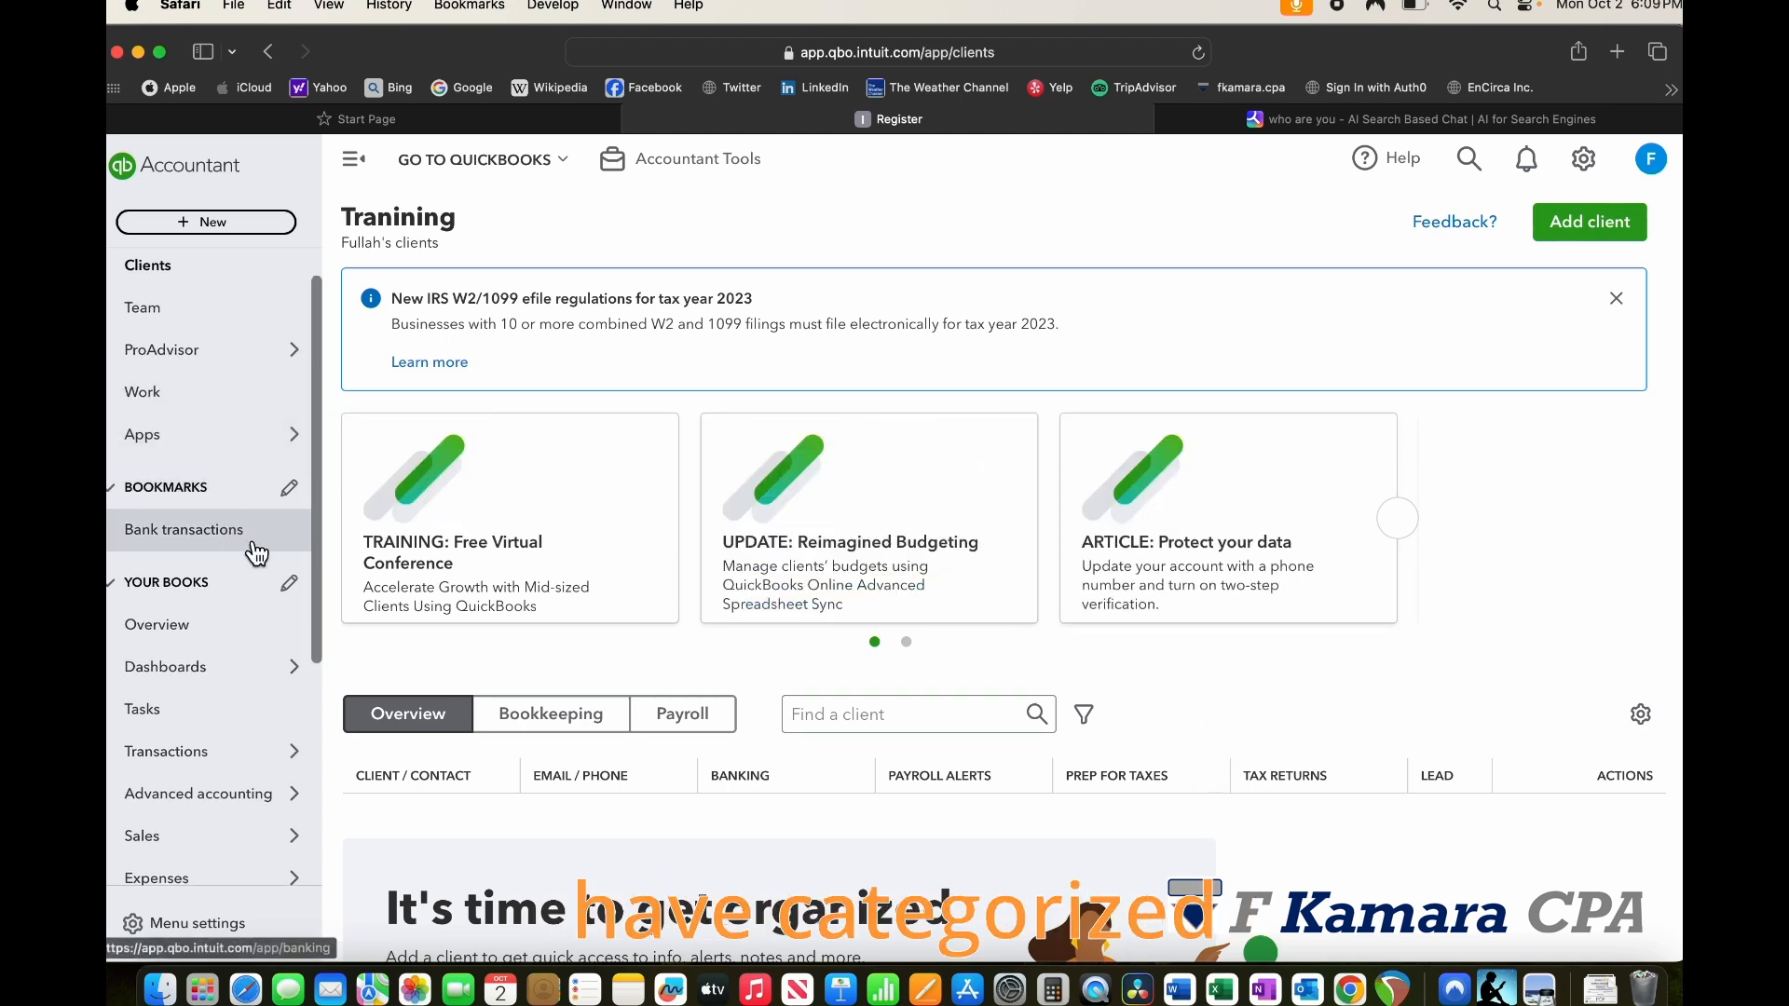
scroll(295, 536, up, 1)
scroll(284, 541, up, 1)
Step: Open the bank transactions page in the accountant's own books
scroll(270, 554, down, 3)
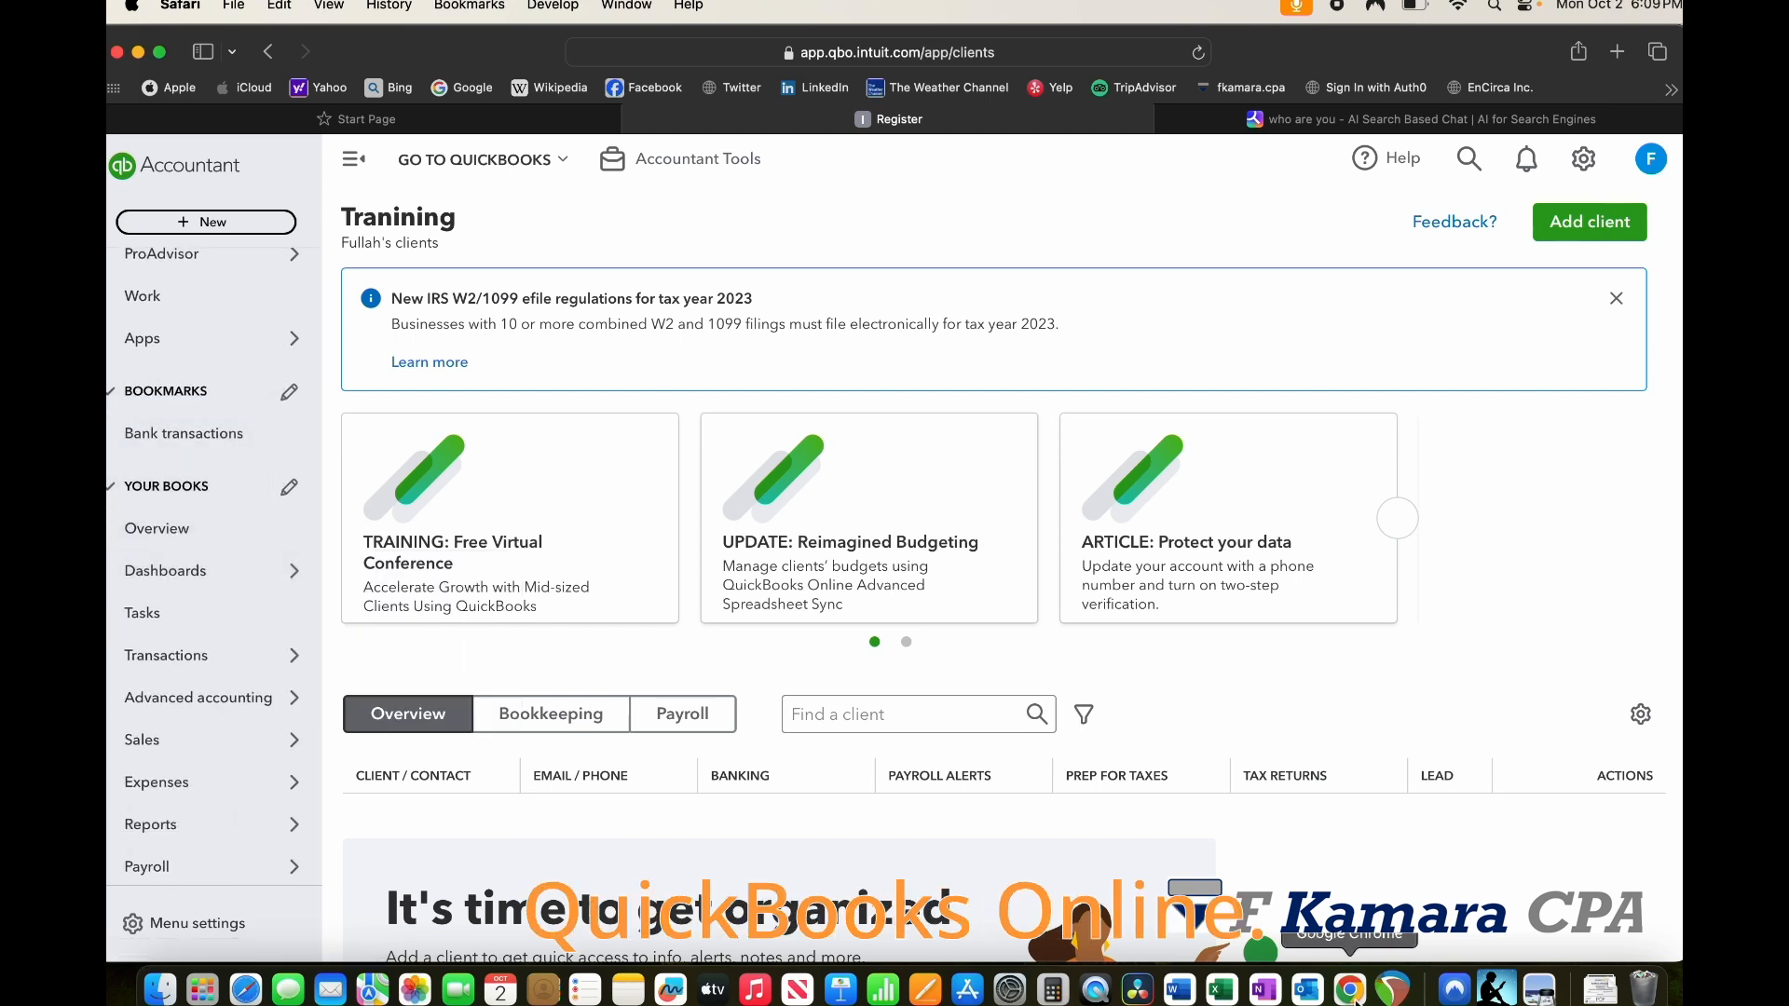
mouse_move(296, 655)
click(446, 650)
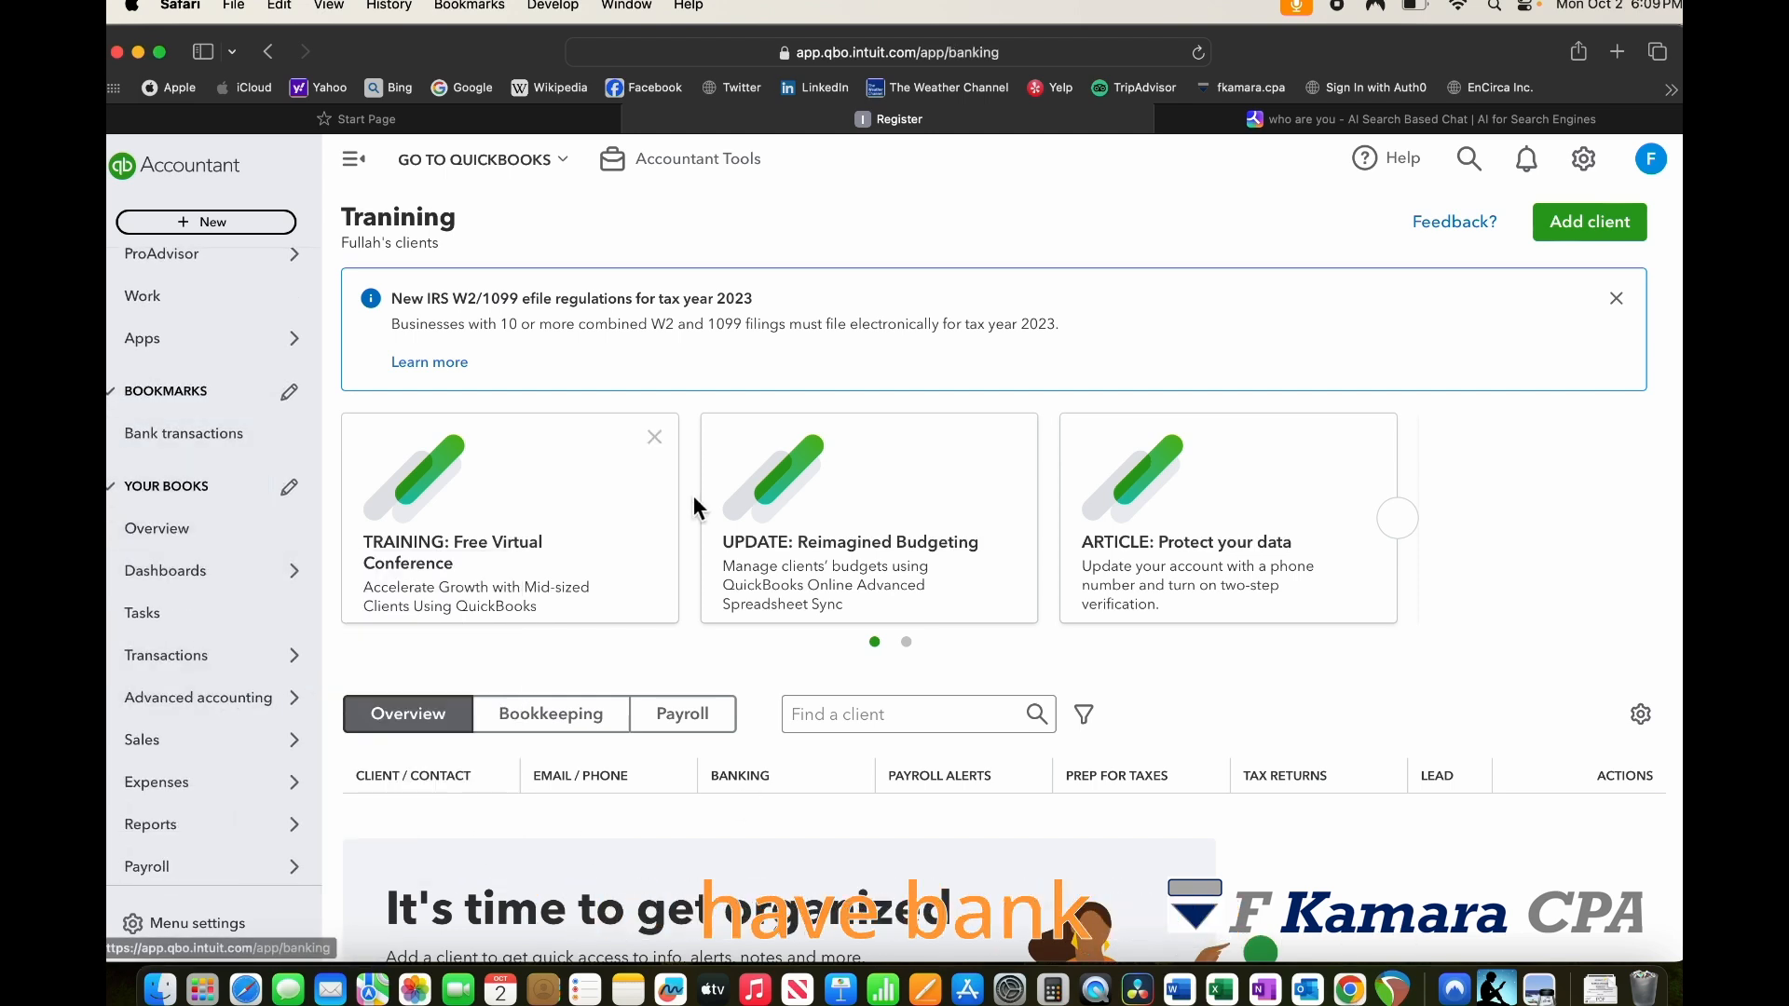
scroll(799, 601, down, 5)
scroll(652, 559, up, 2)
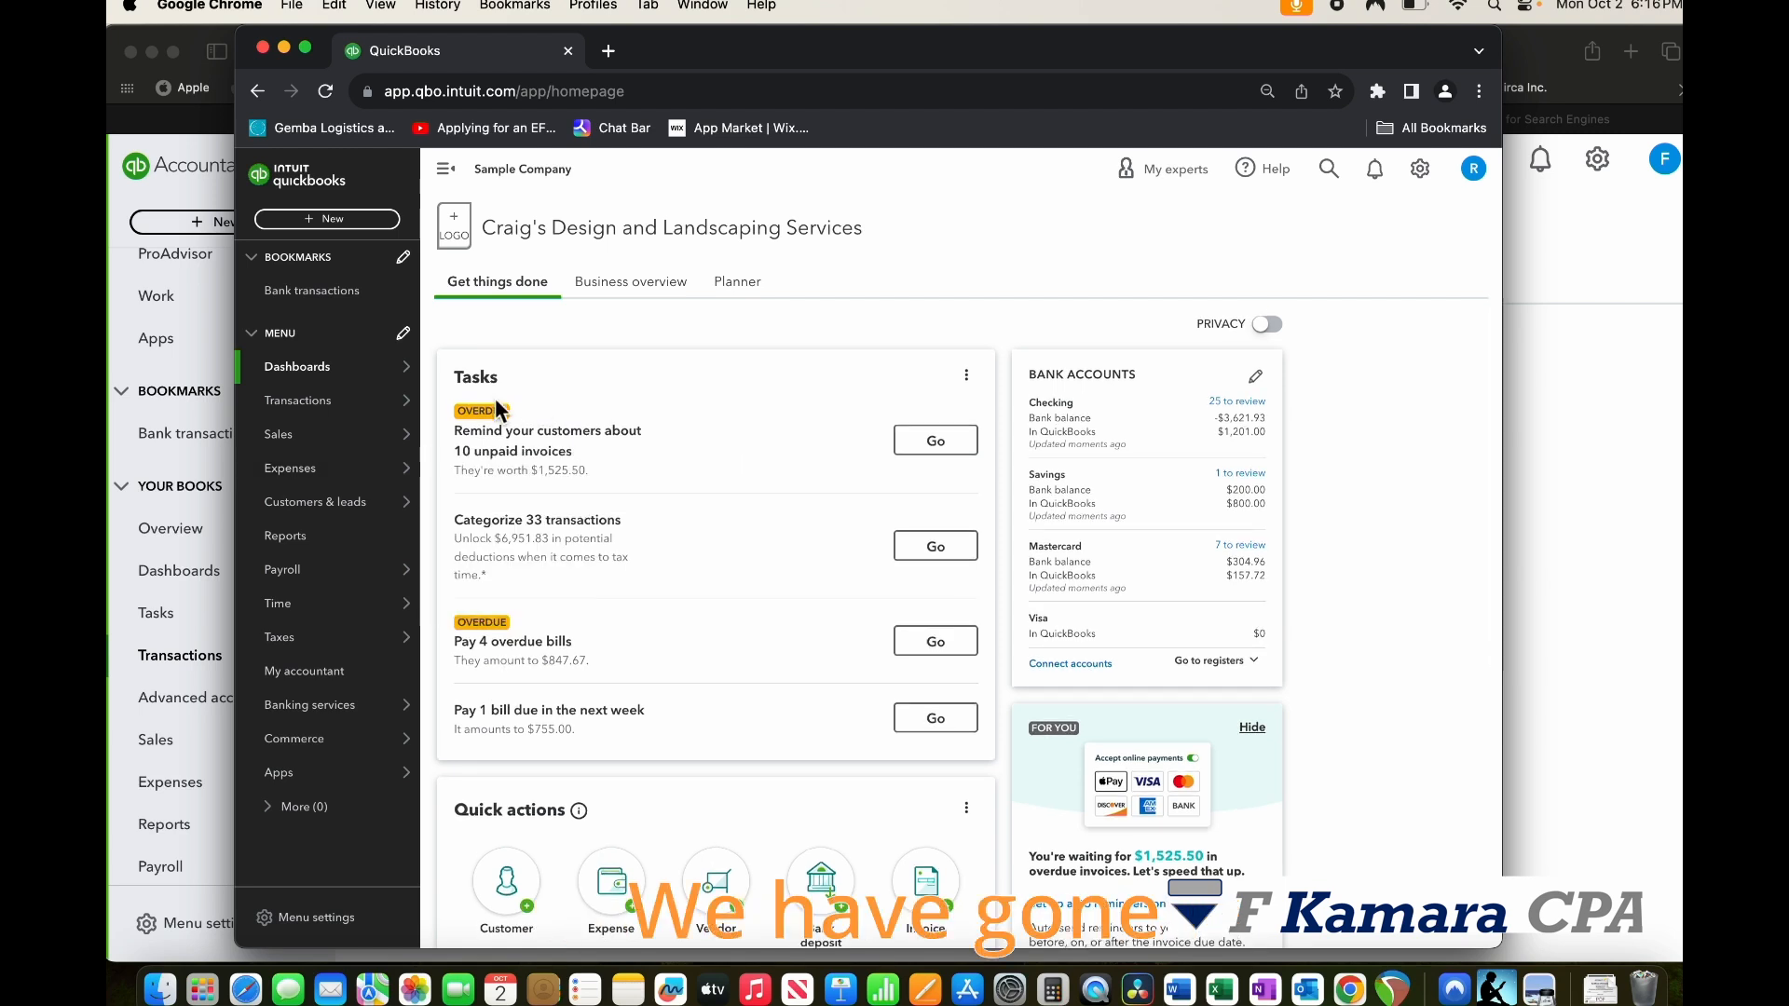
Step: Open the sample company's bank transactions, dismiss the bank connection dialog and look through the Checking transactions for review
click(376, 418)
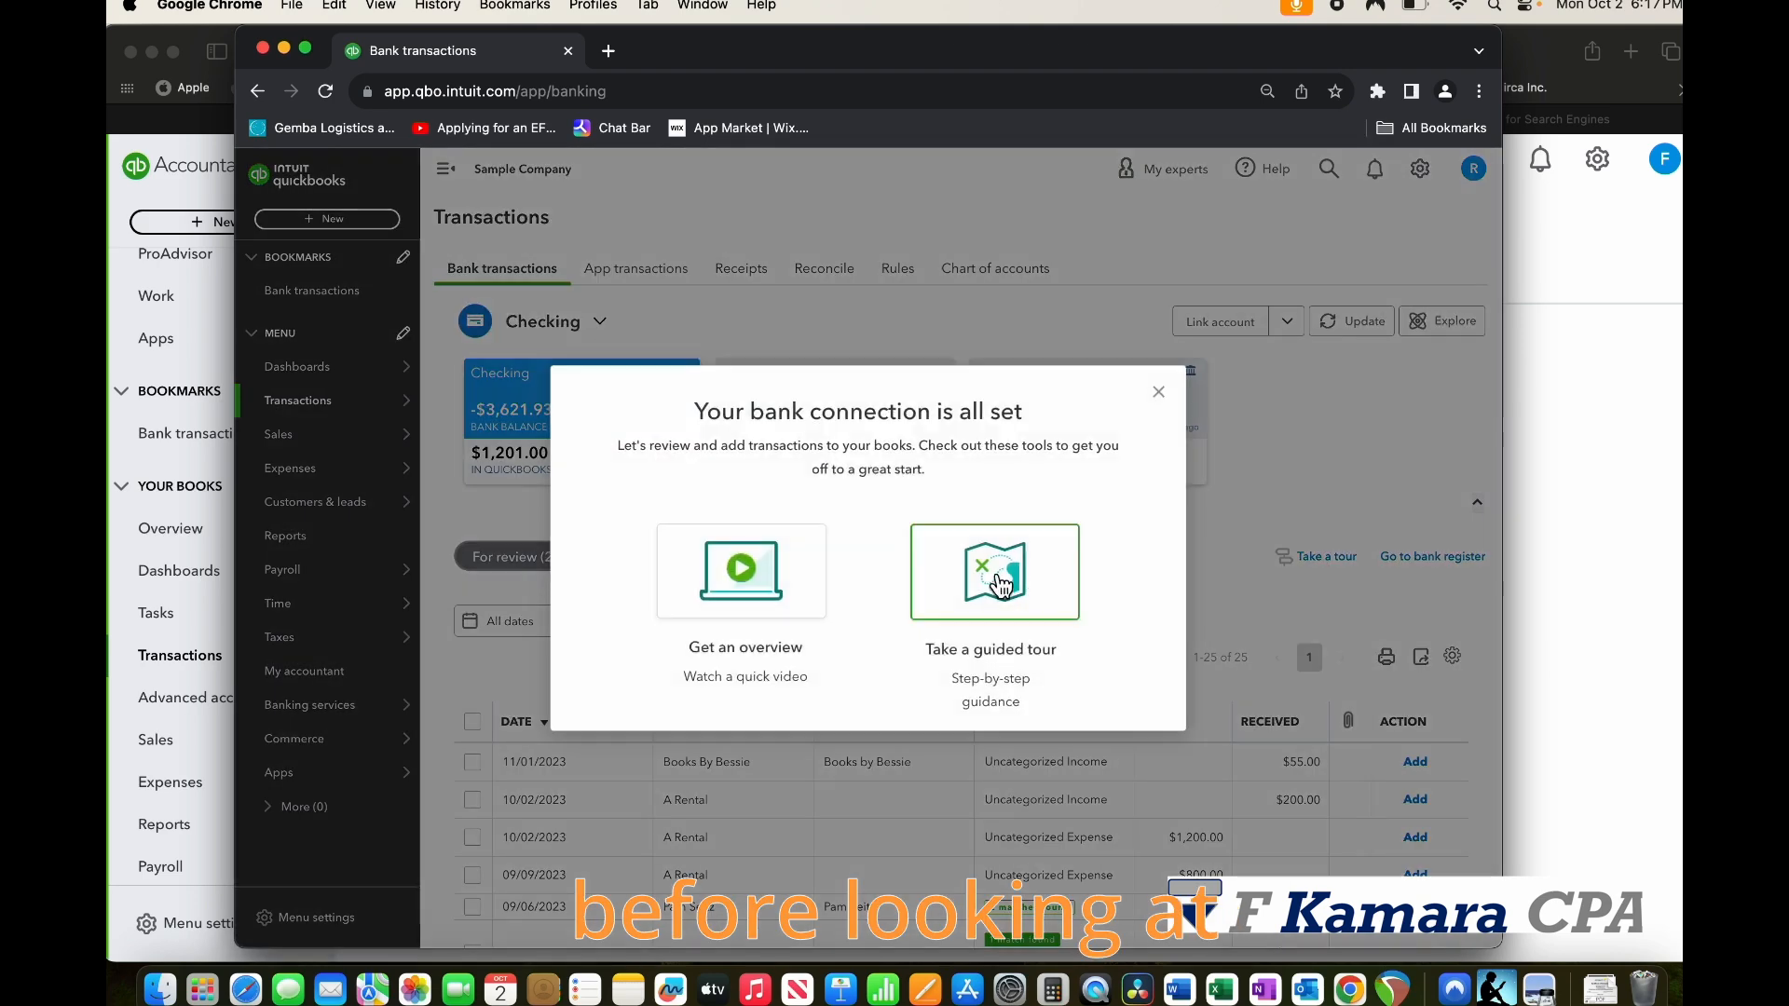
click(1159, 392)
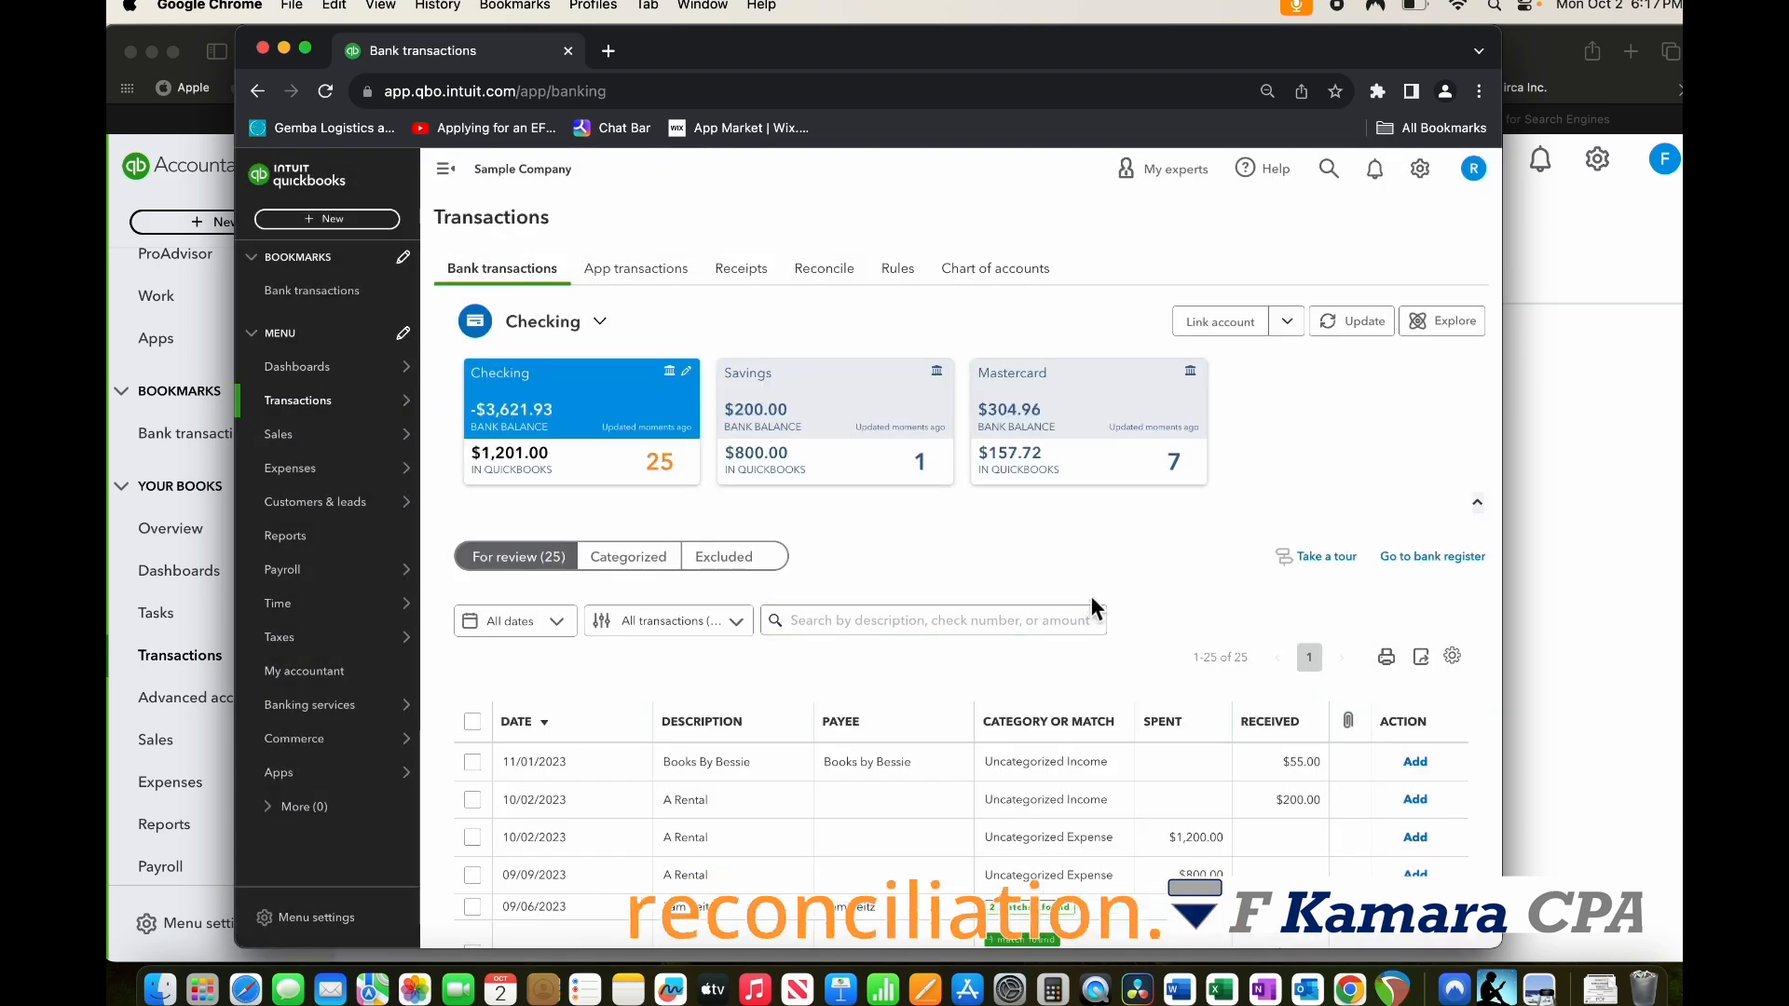
scroll(1108, 591, down, 10)
scroll(1125, 595, up, 10)
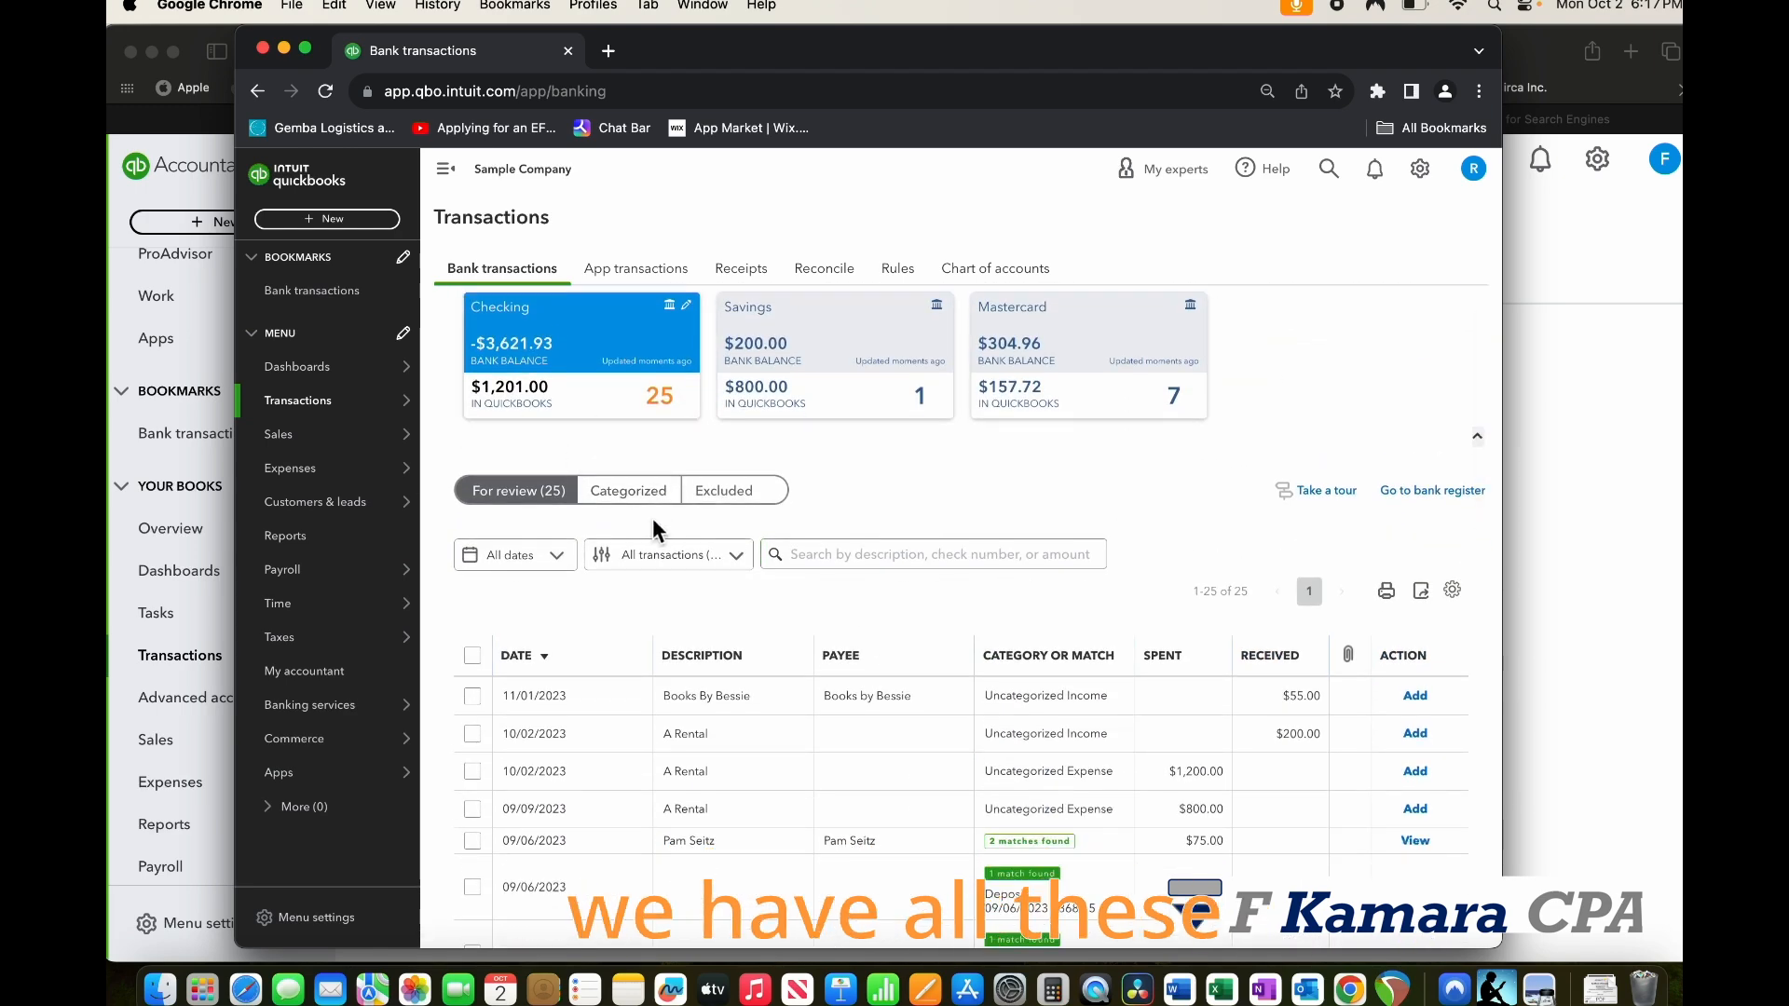
Step: View the Checking account's Categorized and Excluded transactions, and return to those for review
click(643, 508)
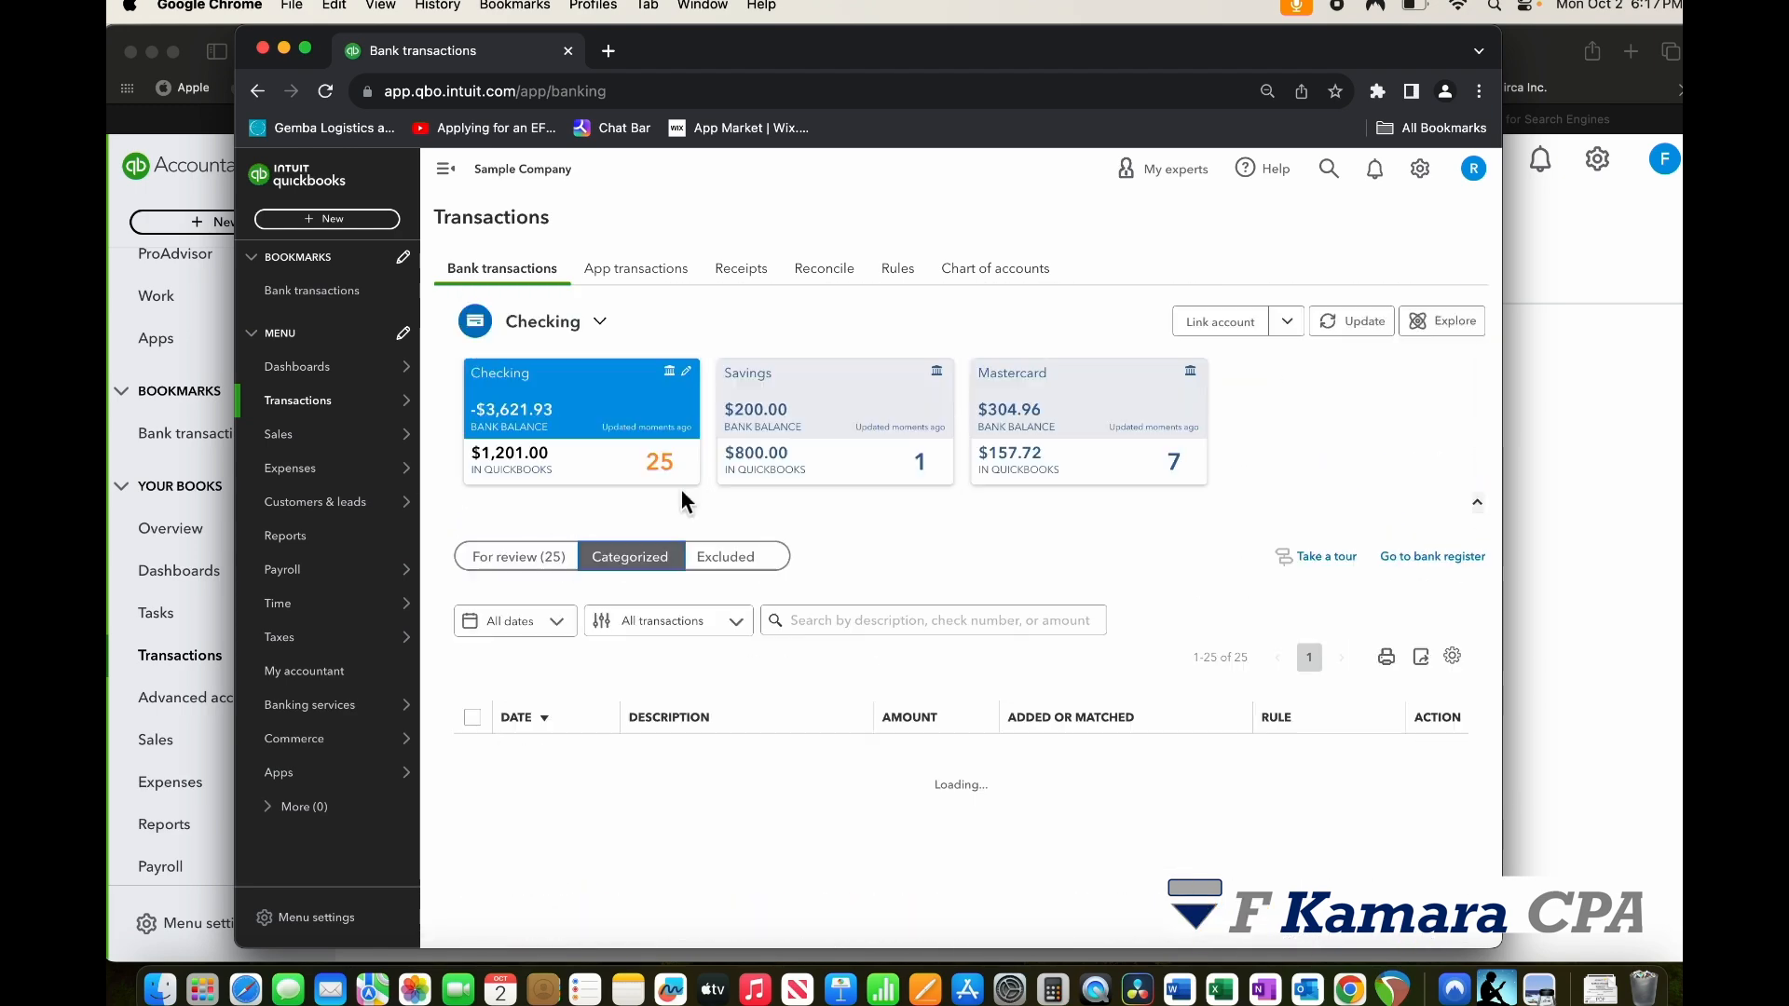
click(743, 565)
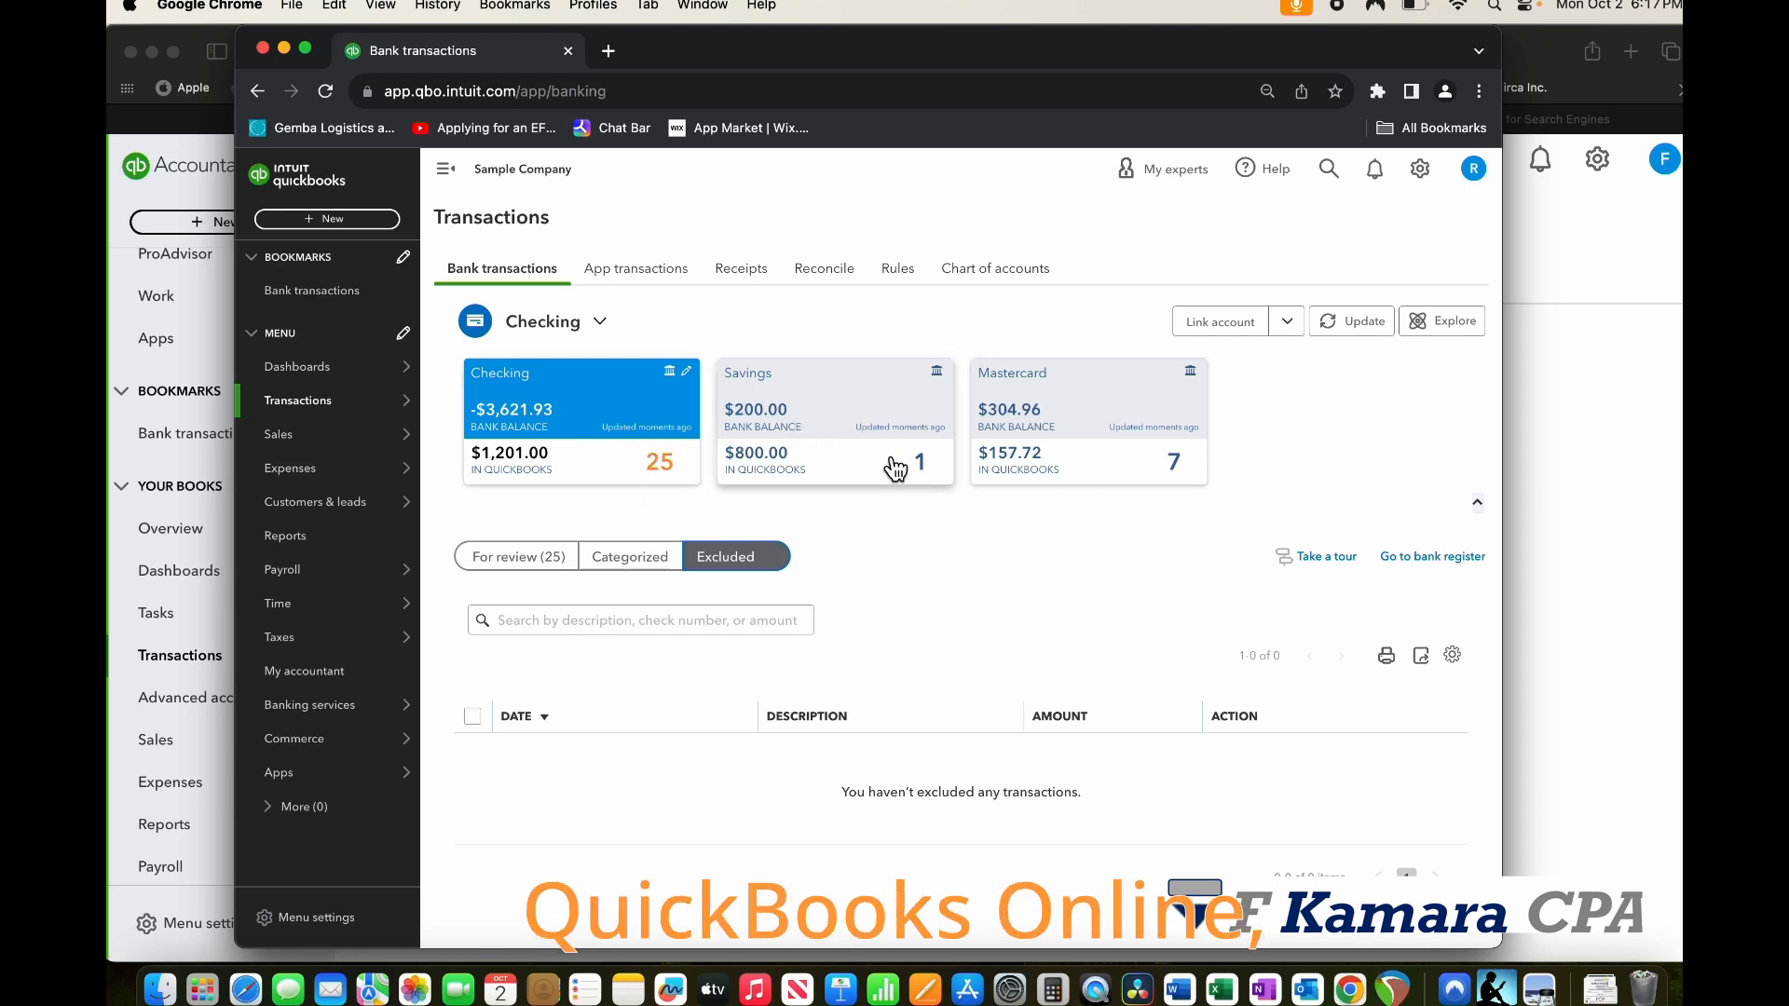
click(559, 556)
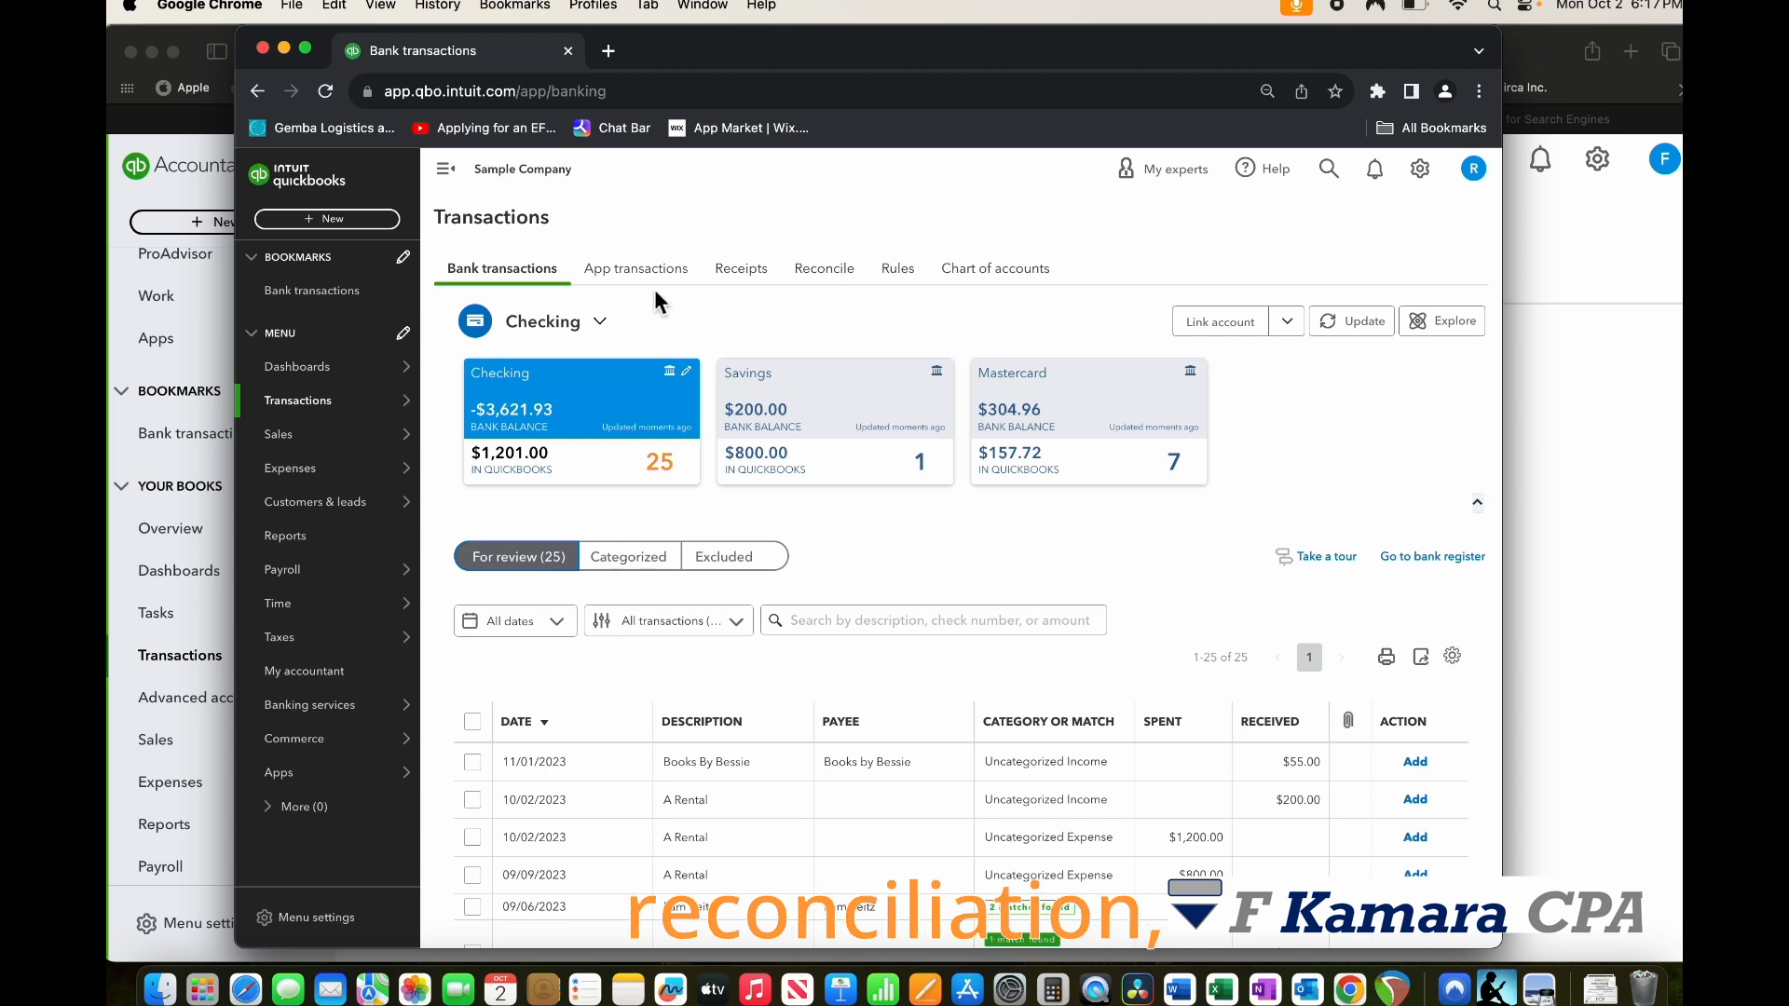
Step: Locate the Reconcile command among the sample company's transaction pages and its company tools
mouse_move(366, 368)
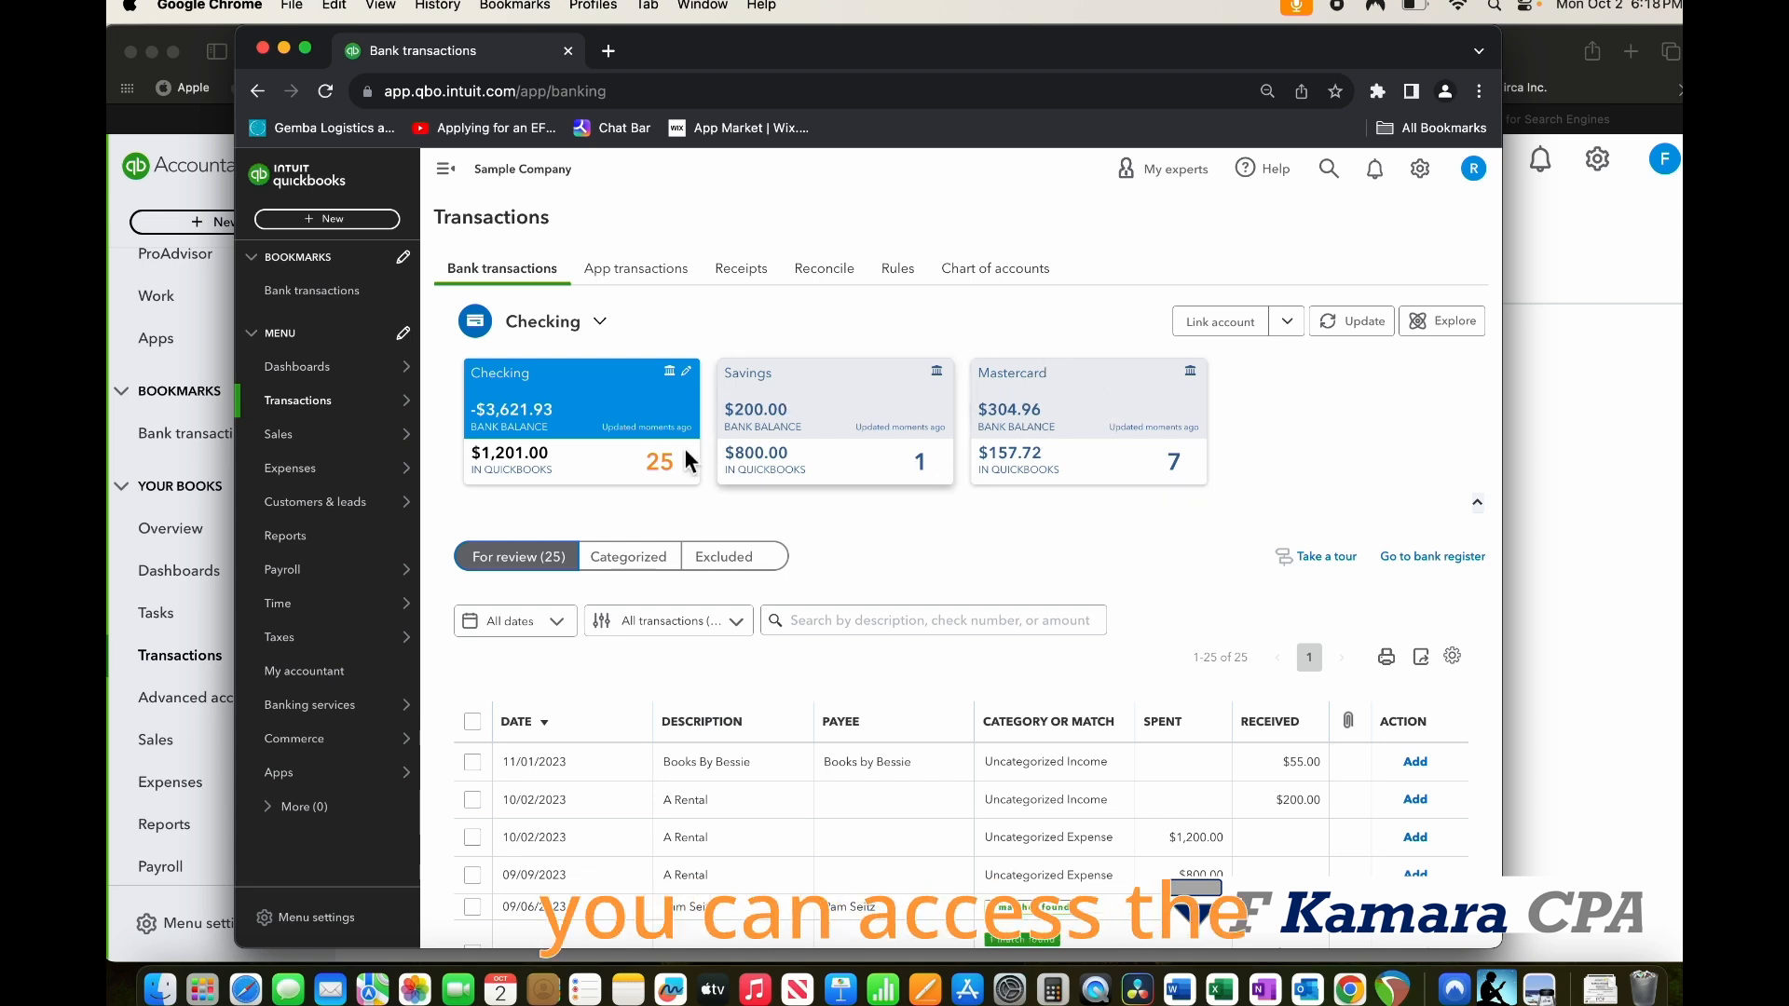
mouse_move(339, 402)
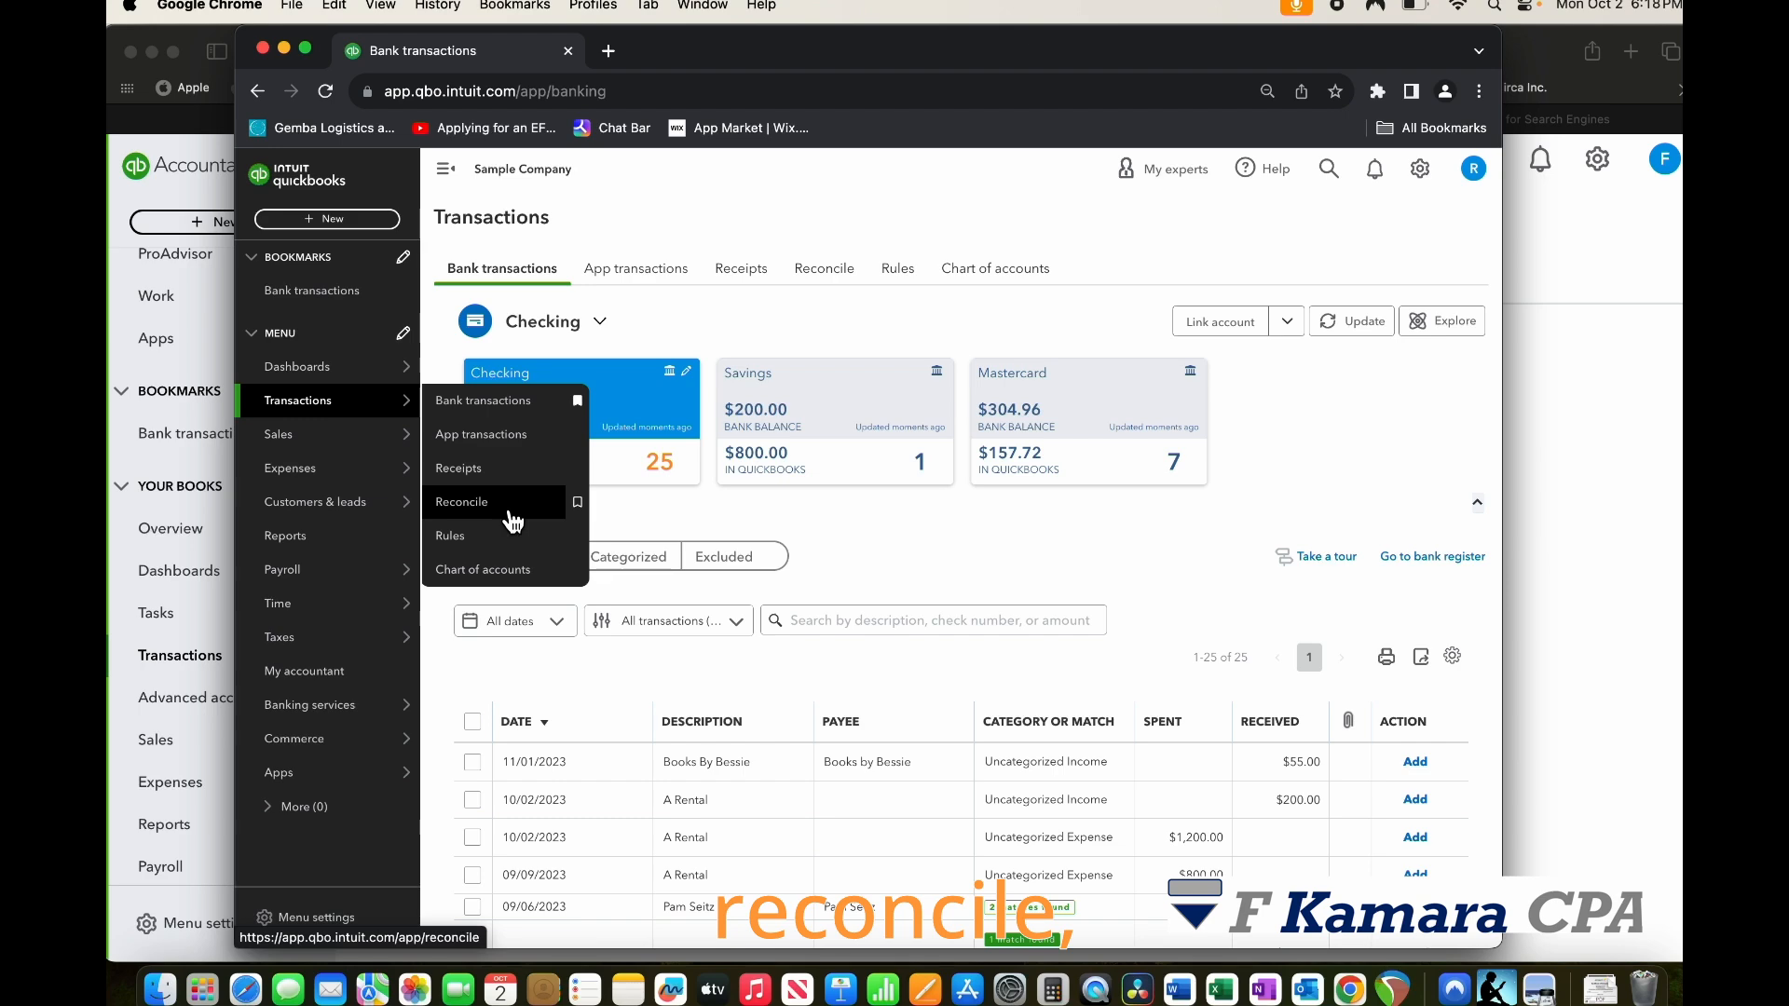
click(1420, 169)
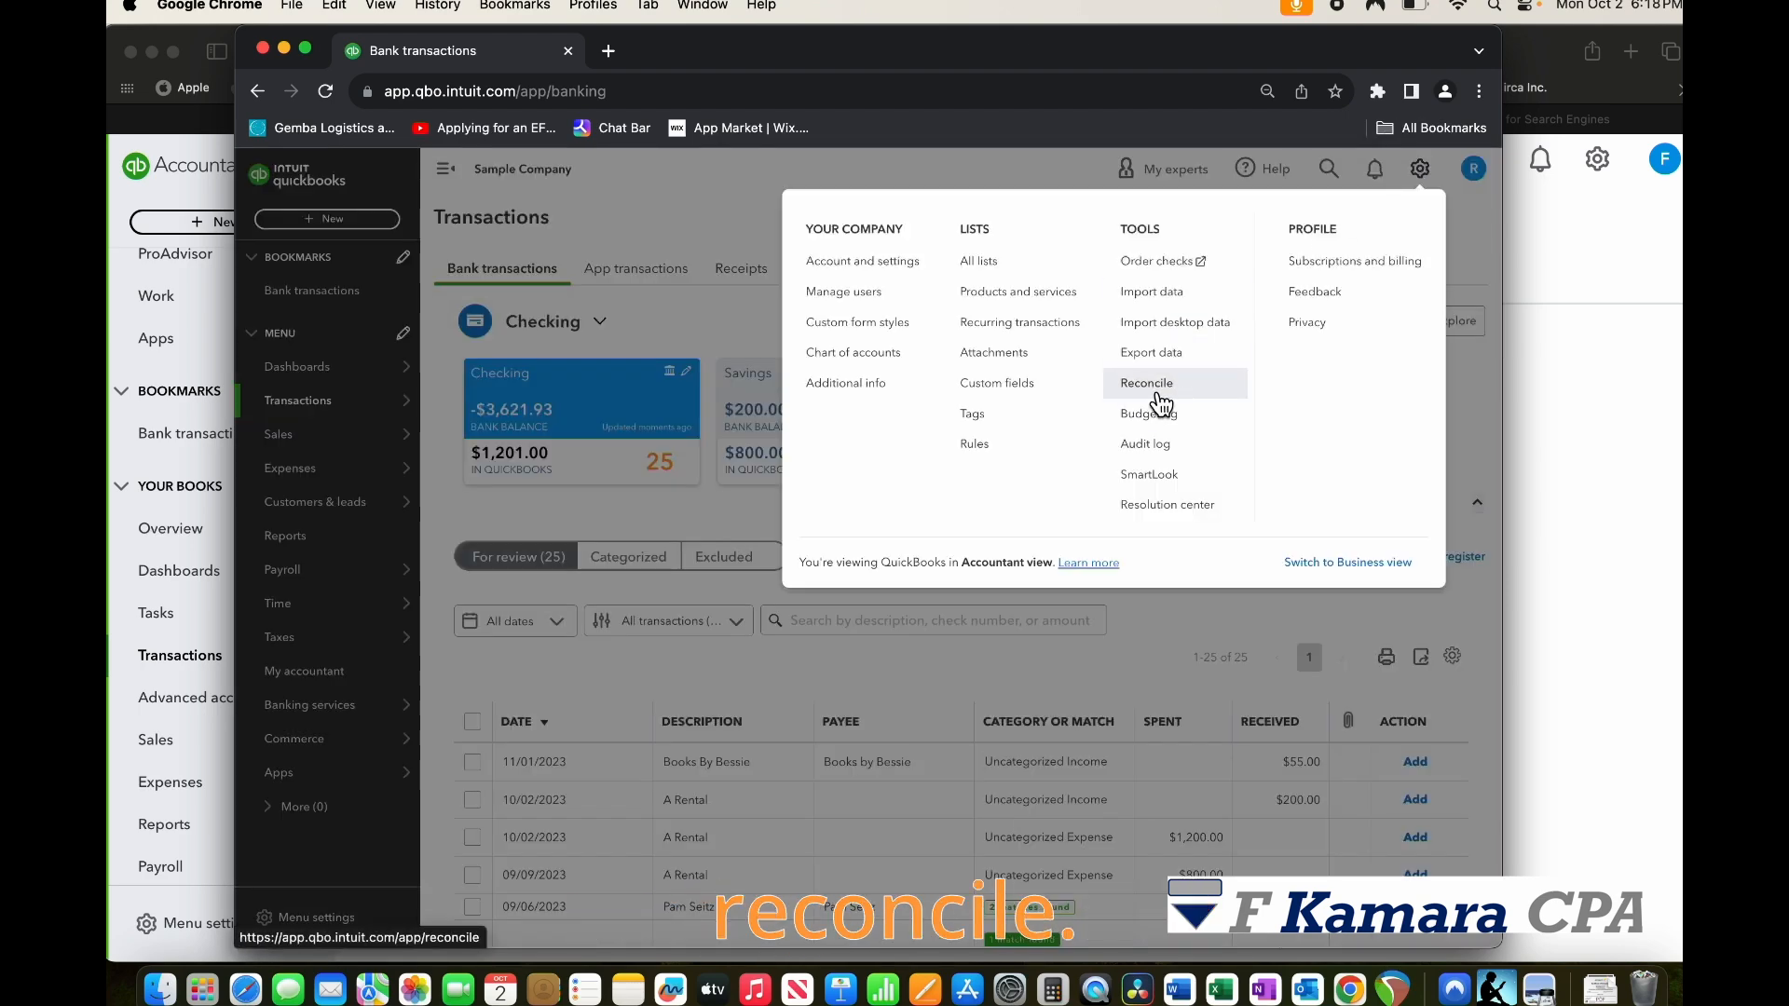
click(1026, 178)
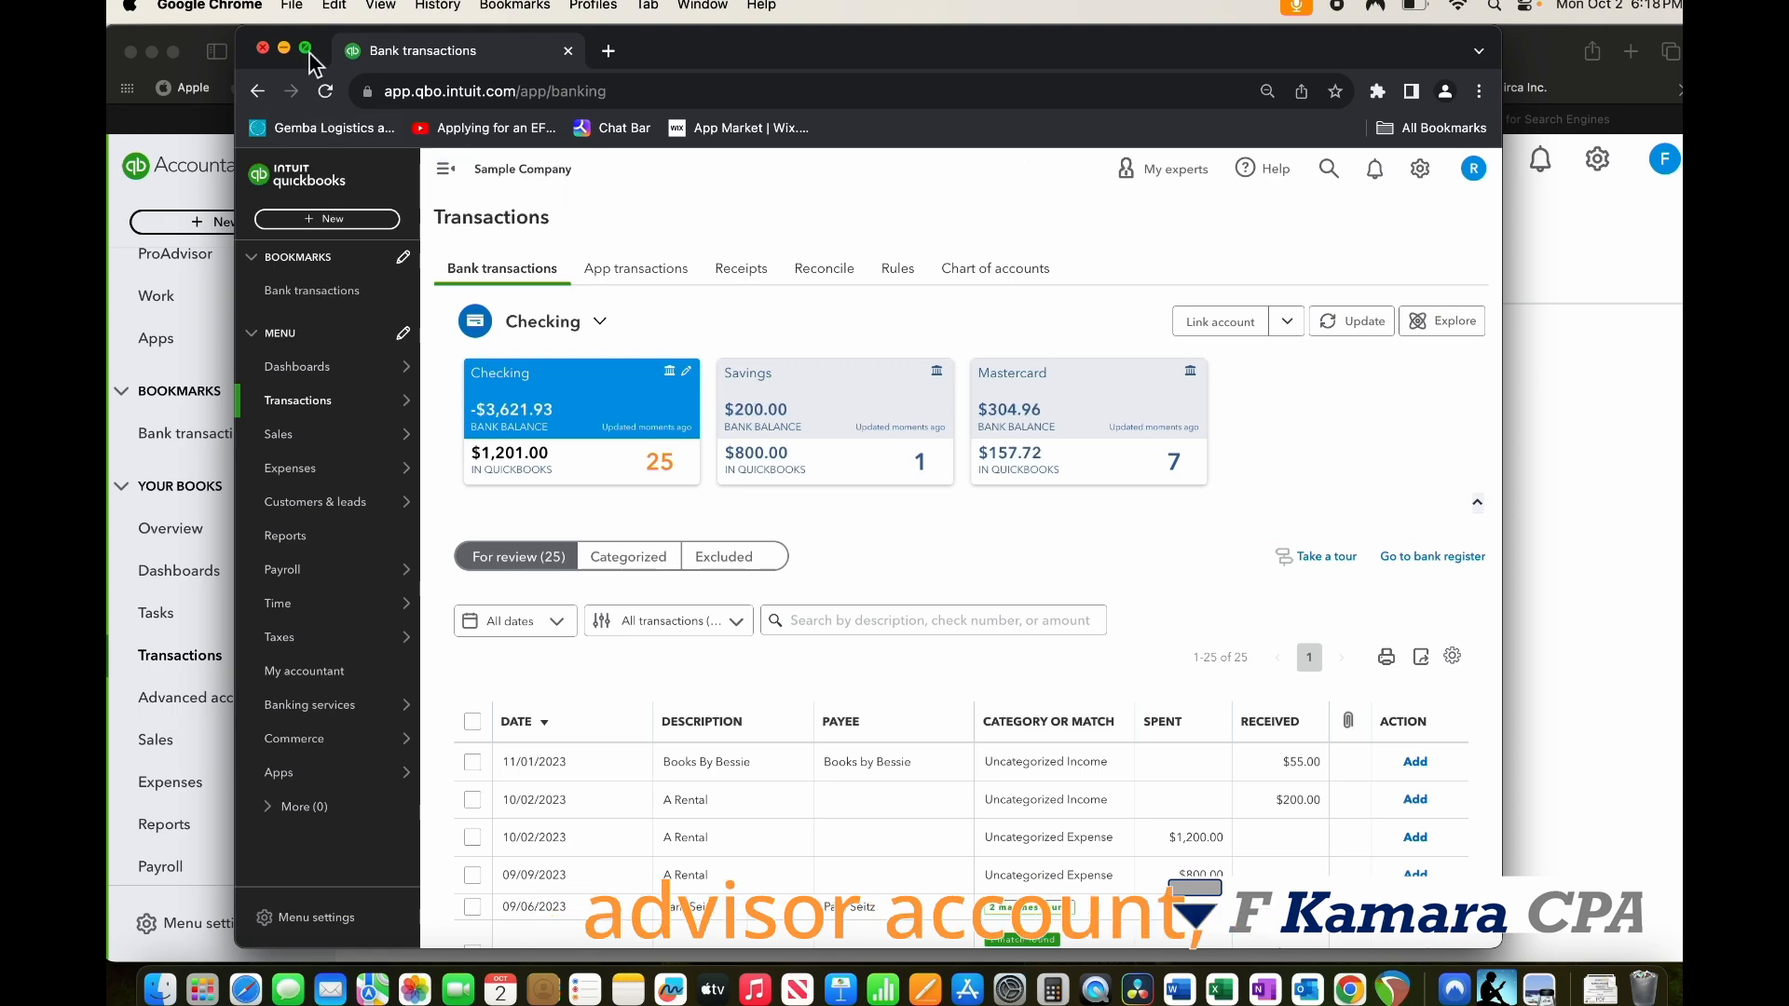
Step: Switch to the accountant account in Safari and open the Reconcile page from the accountant tools
click(285, 48)
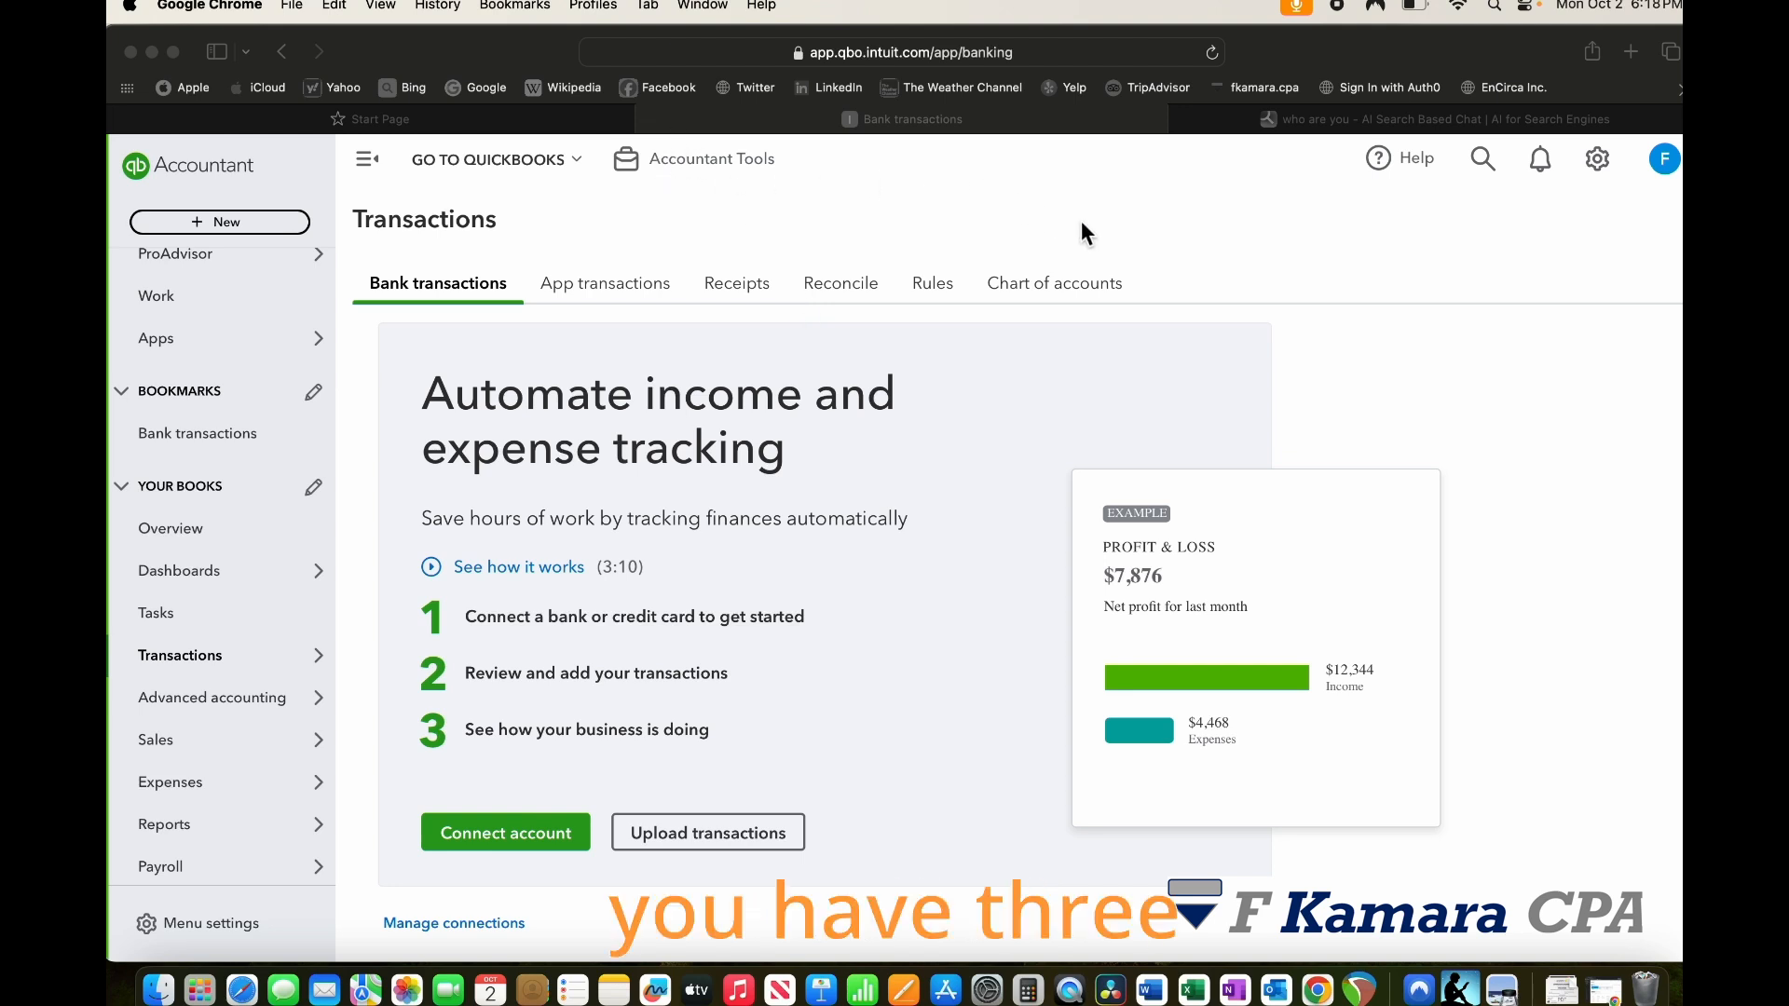
click(708, 163)
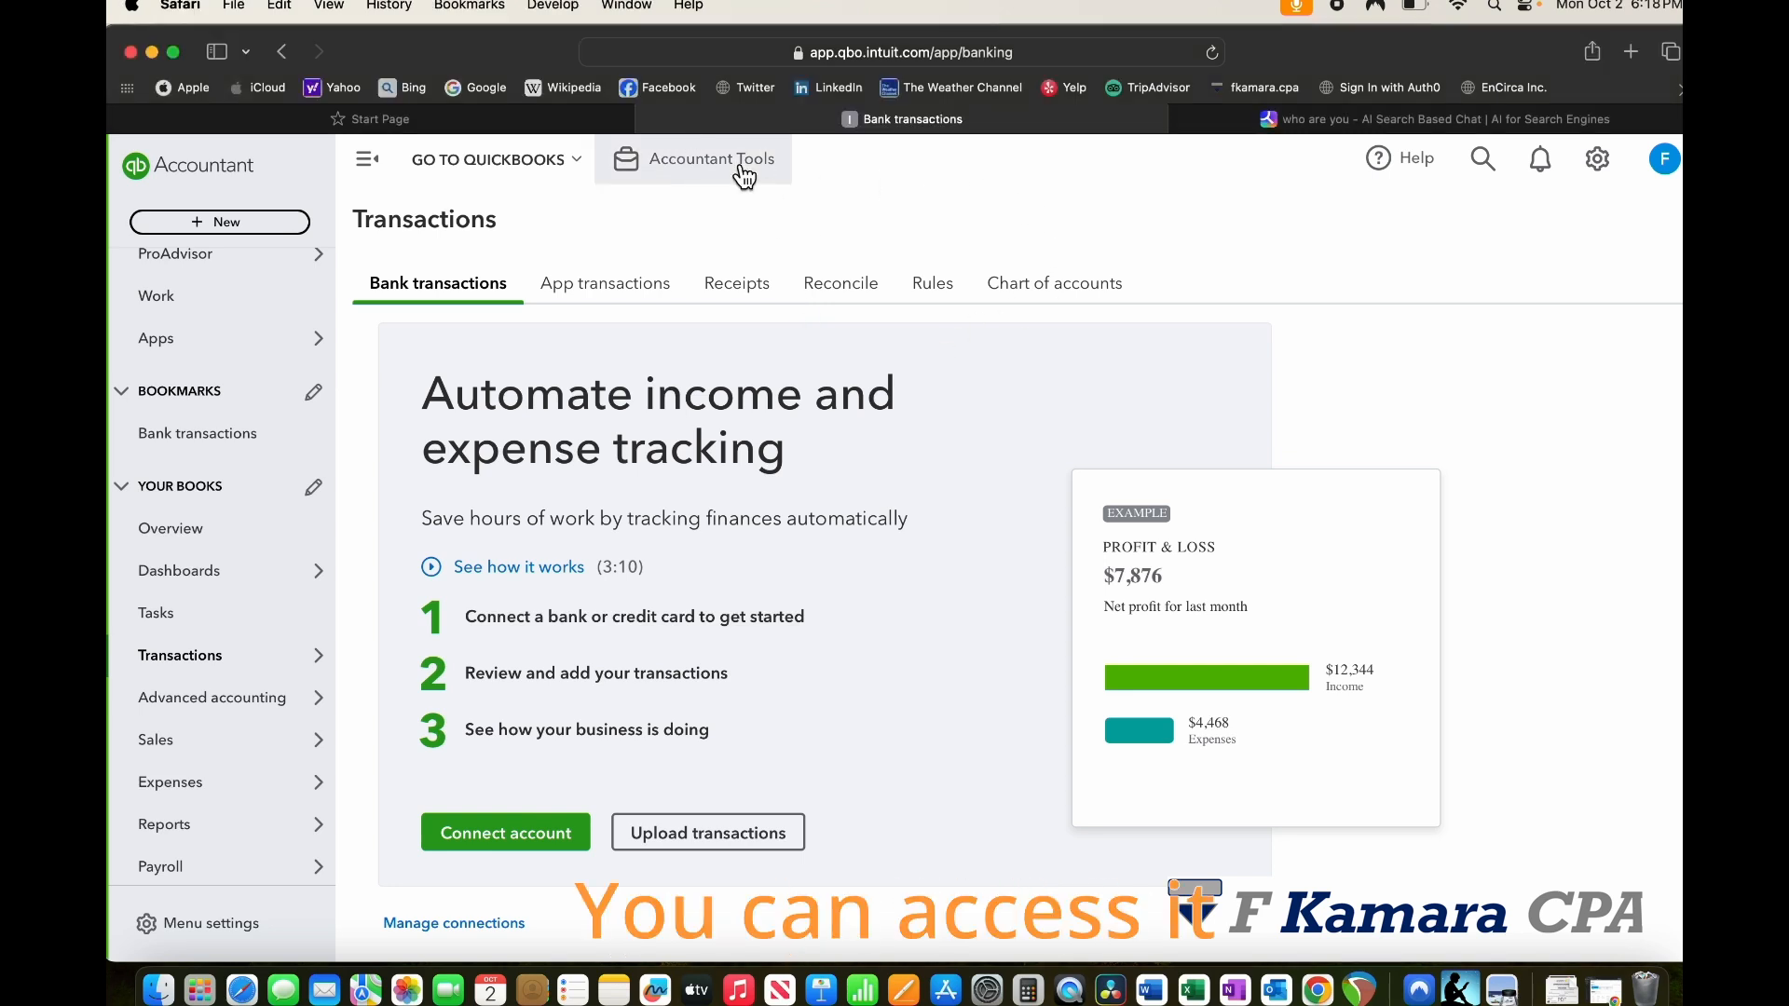
click(712, 168)
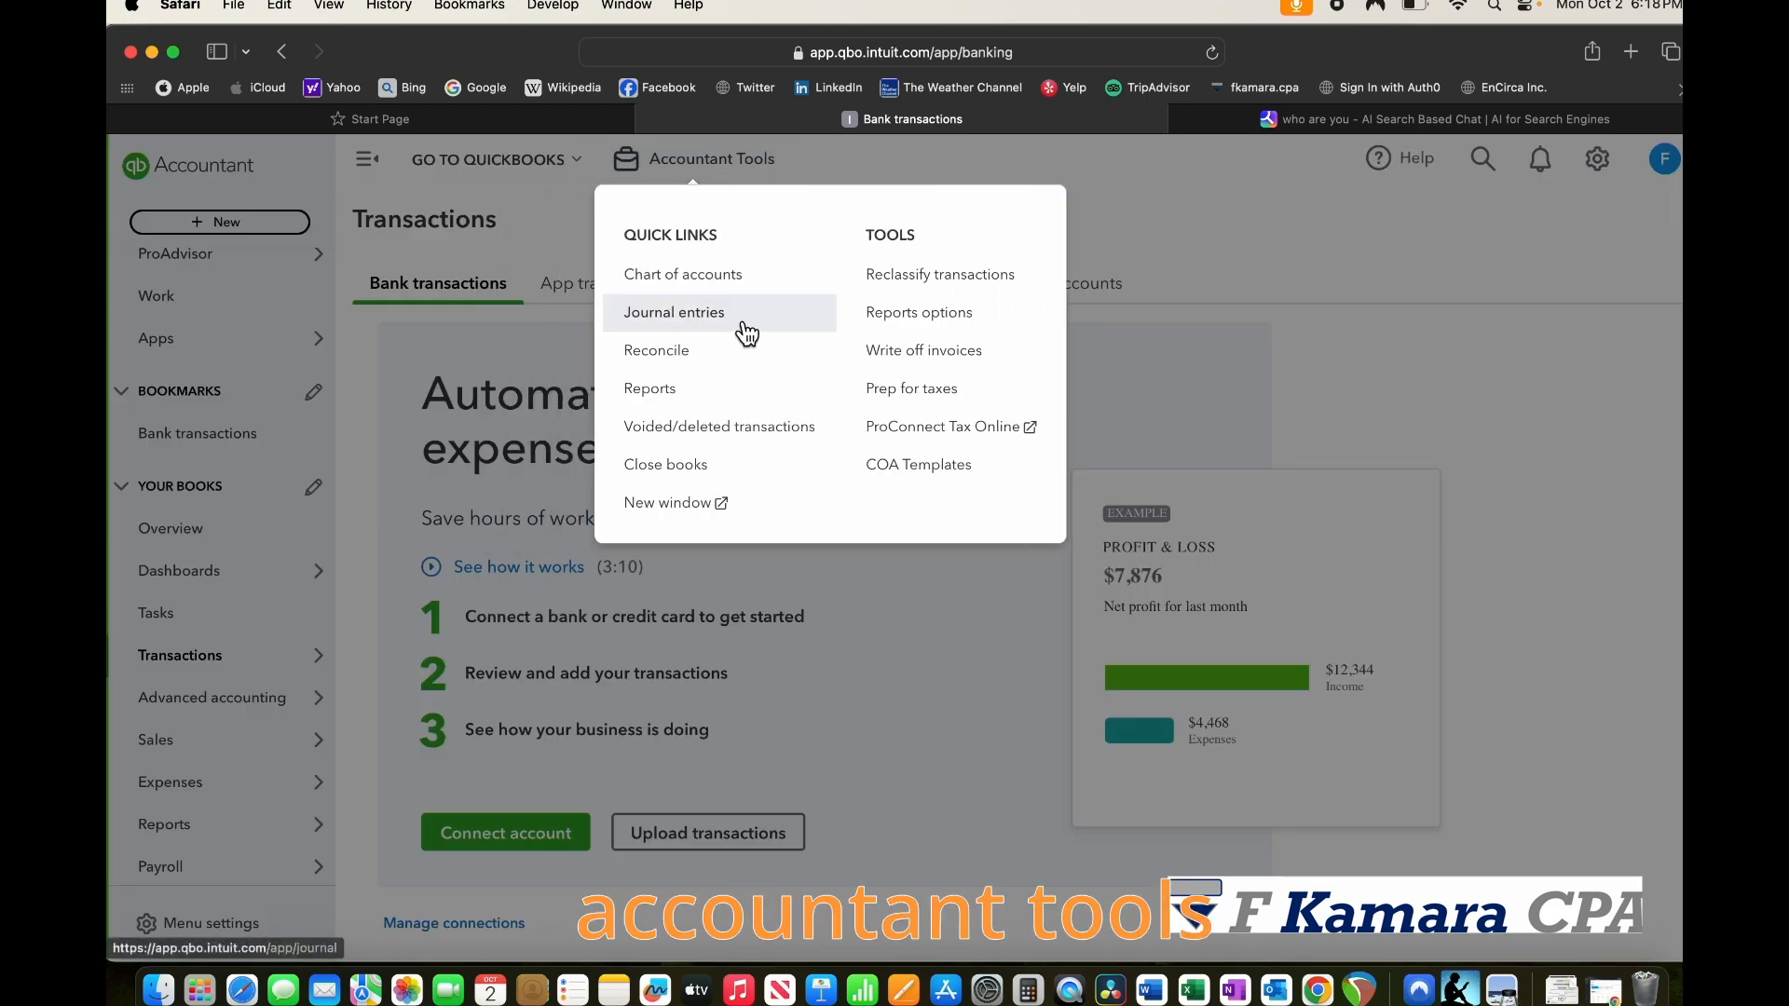
click(709, 374)
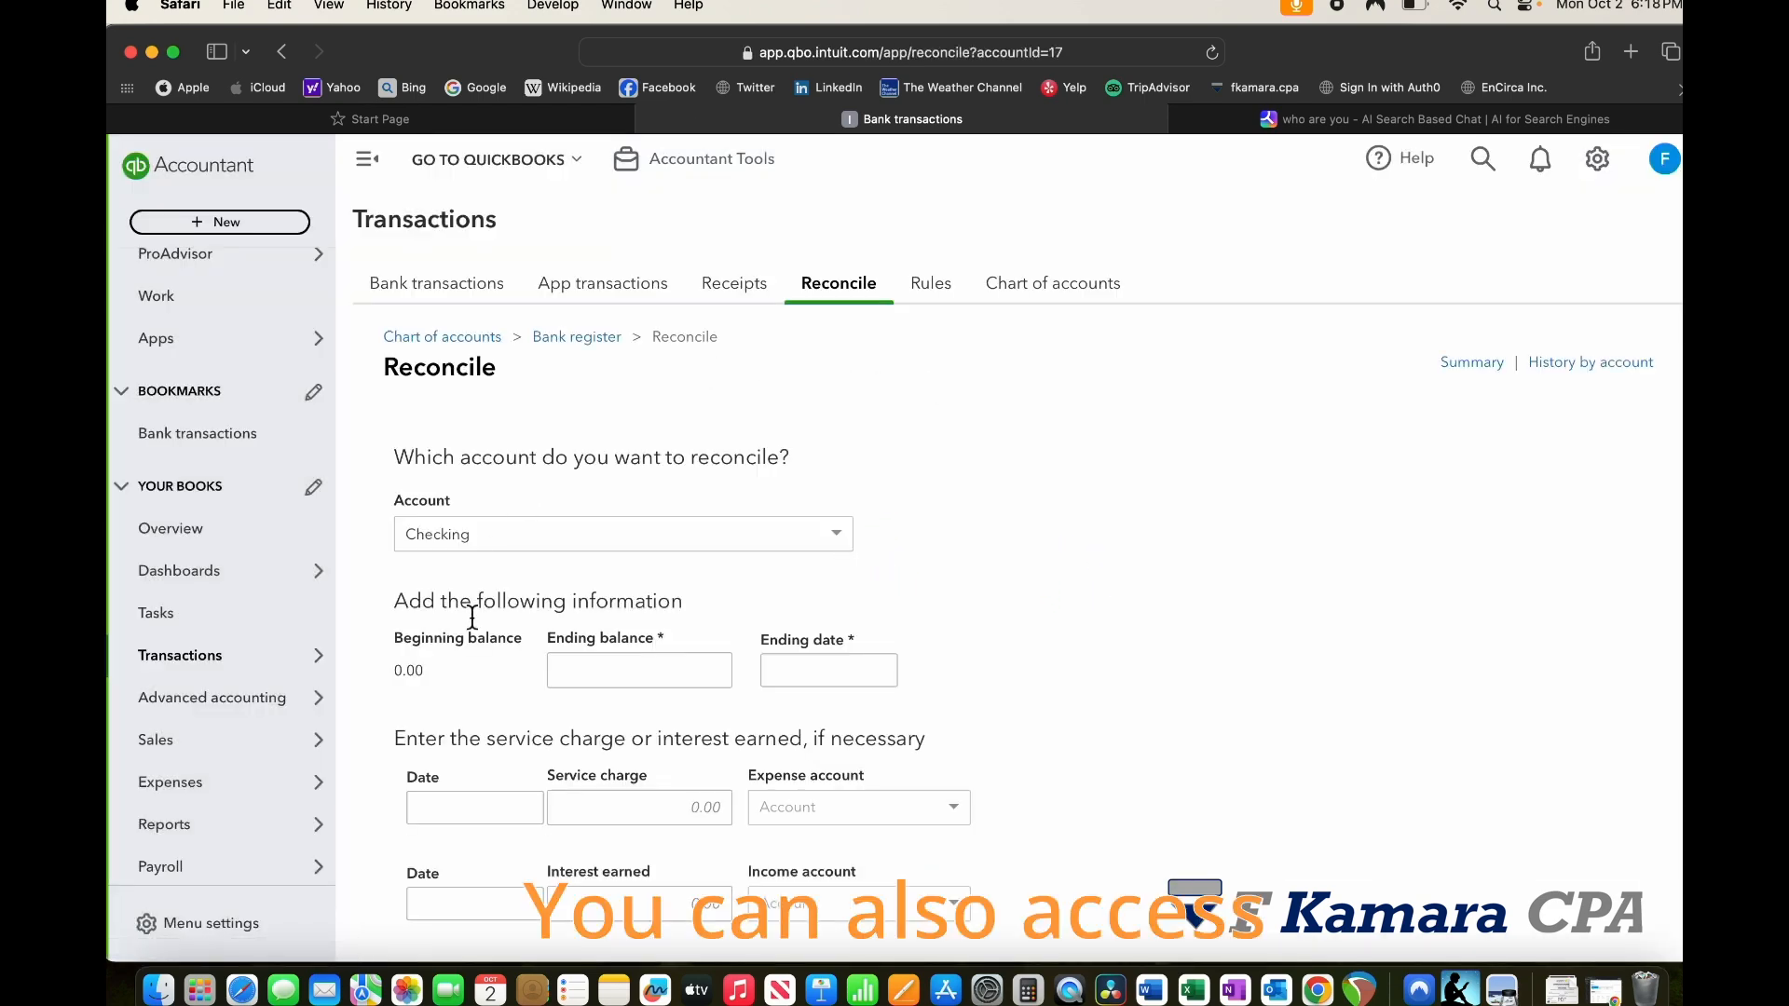
Step: Reopen the Reconcile page by its two other routes, the transactions section and the company settings tools
mouse_move(288, 667)
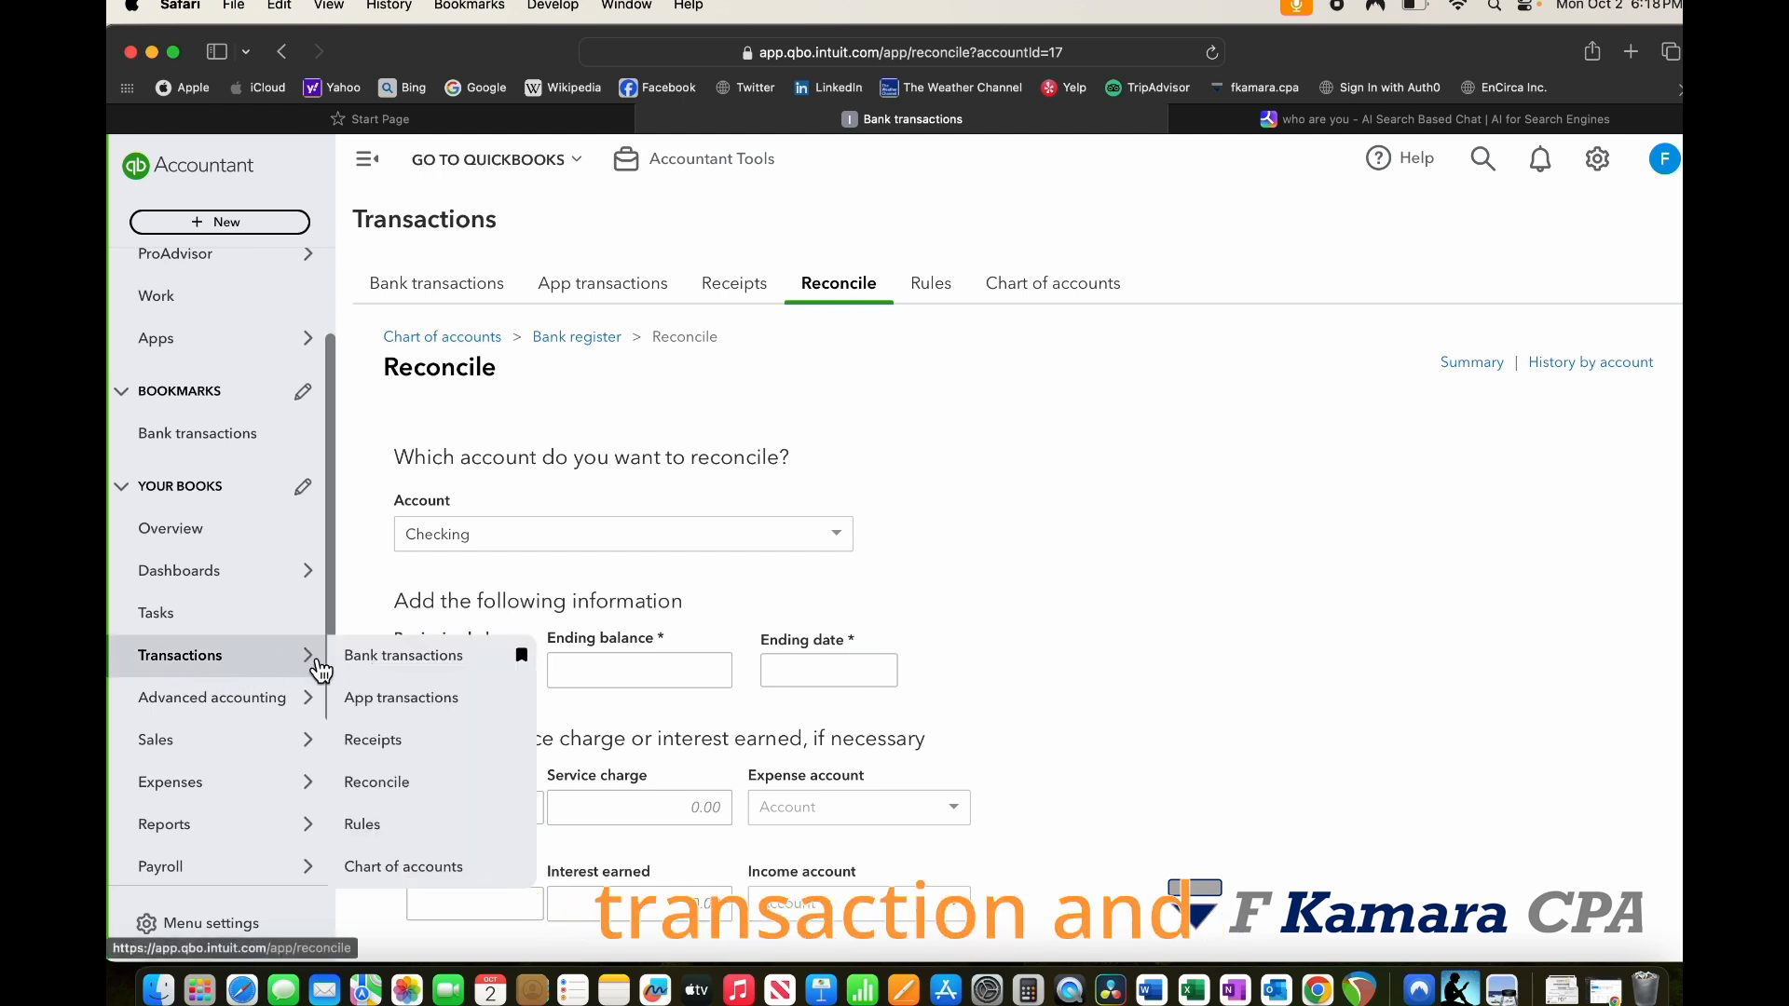
click(420, 796)
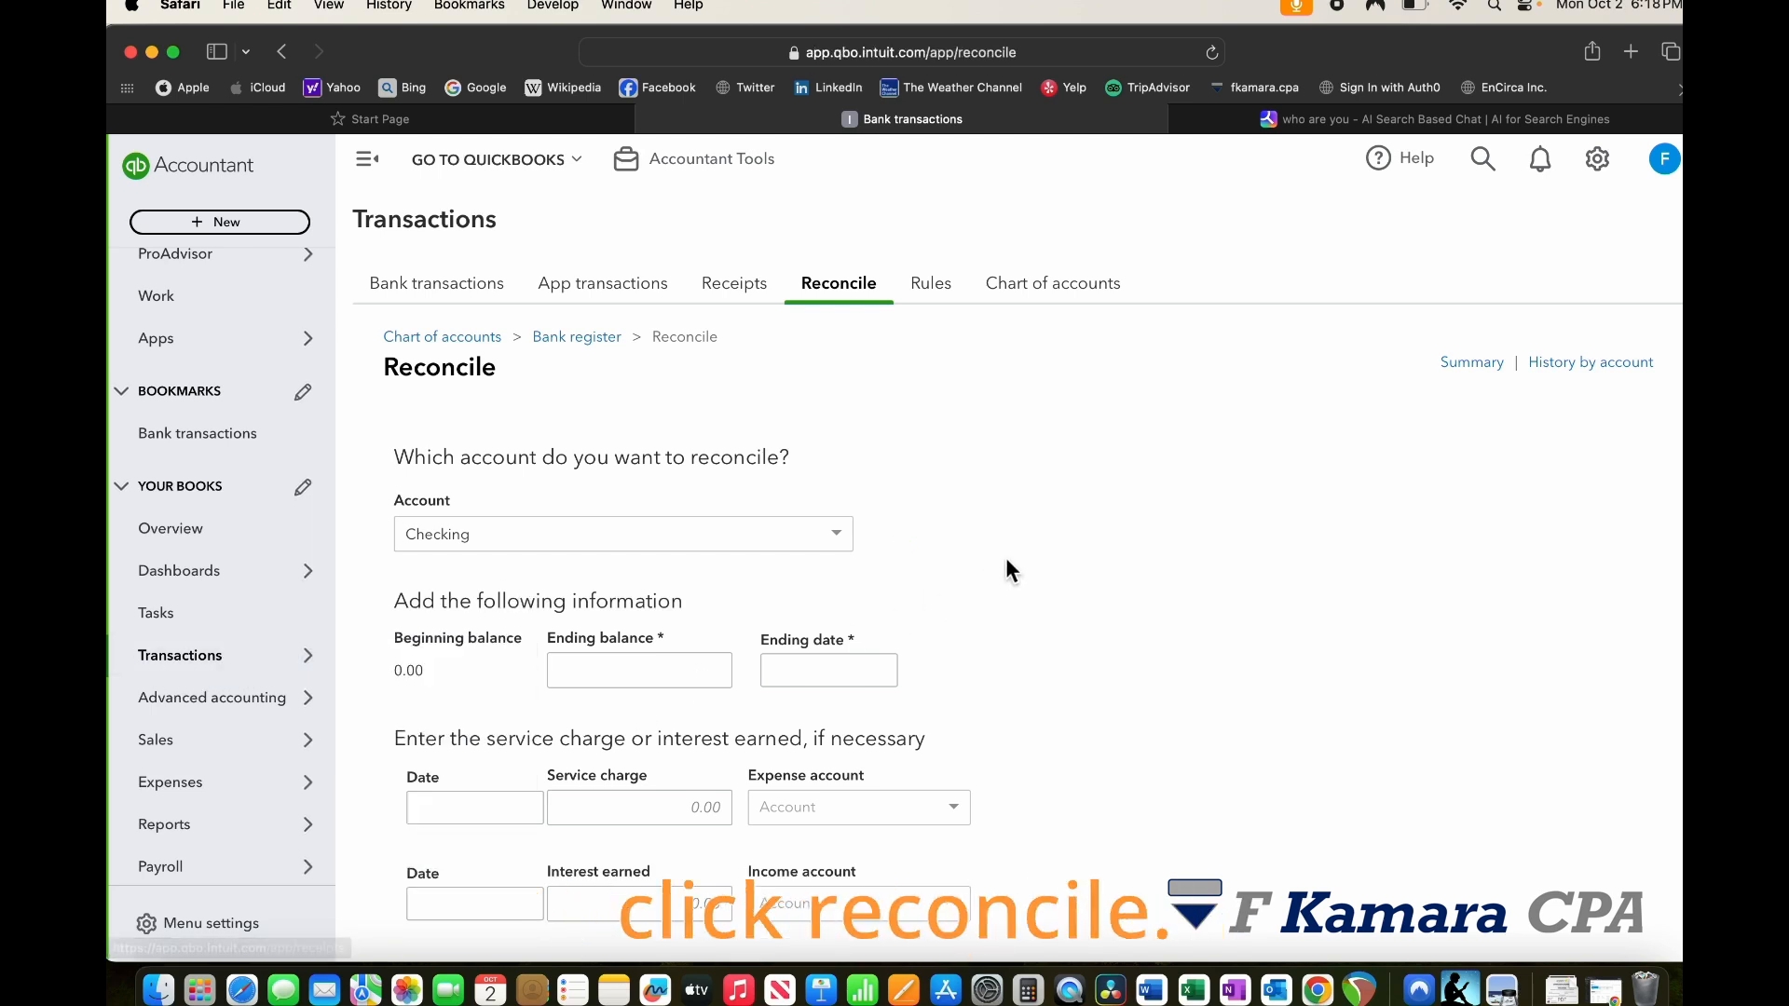
click(1599, 163)
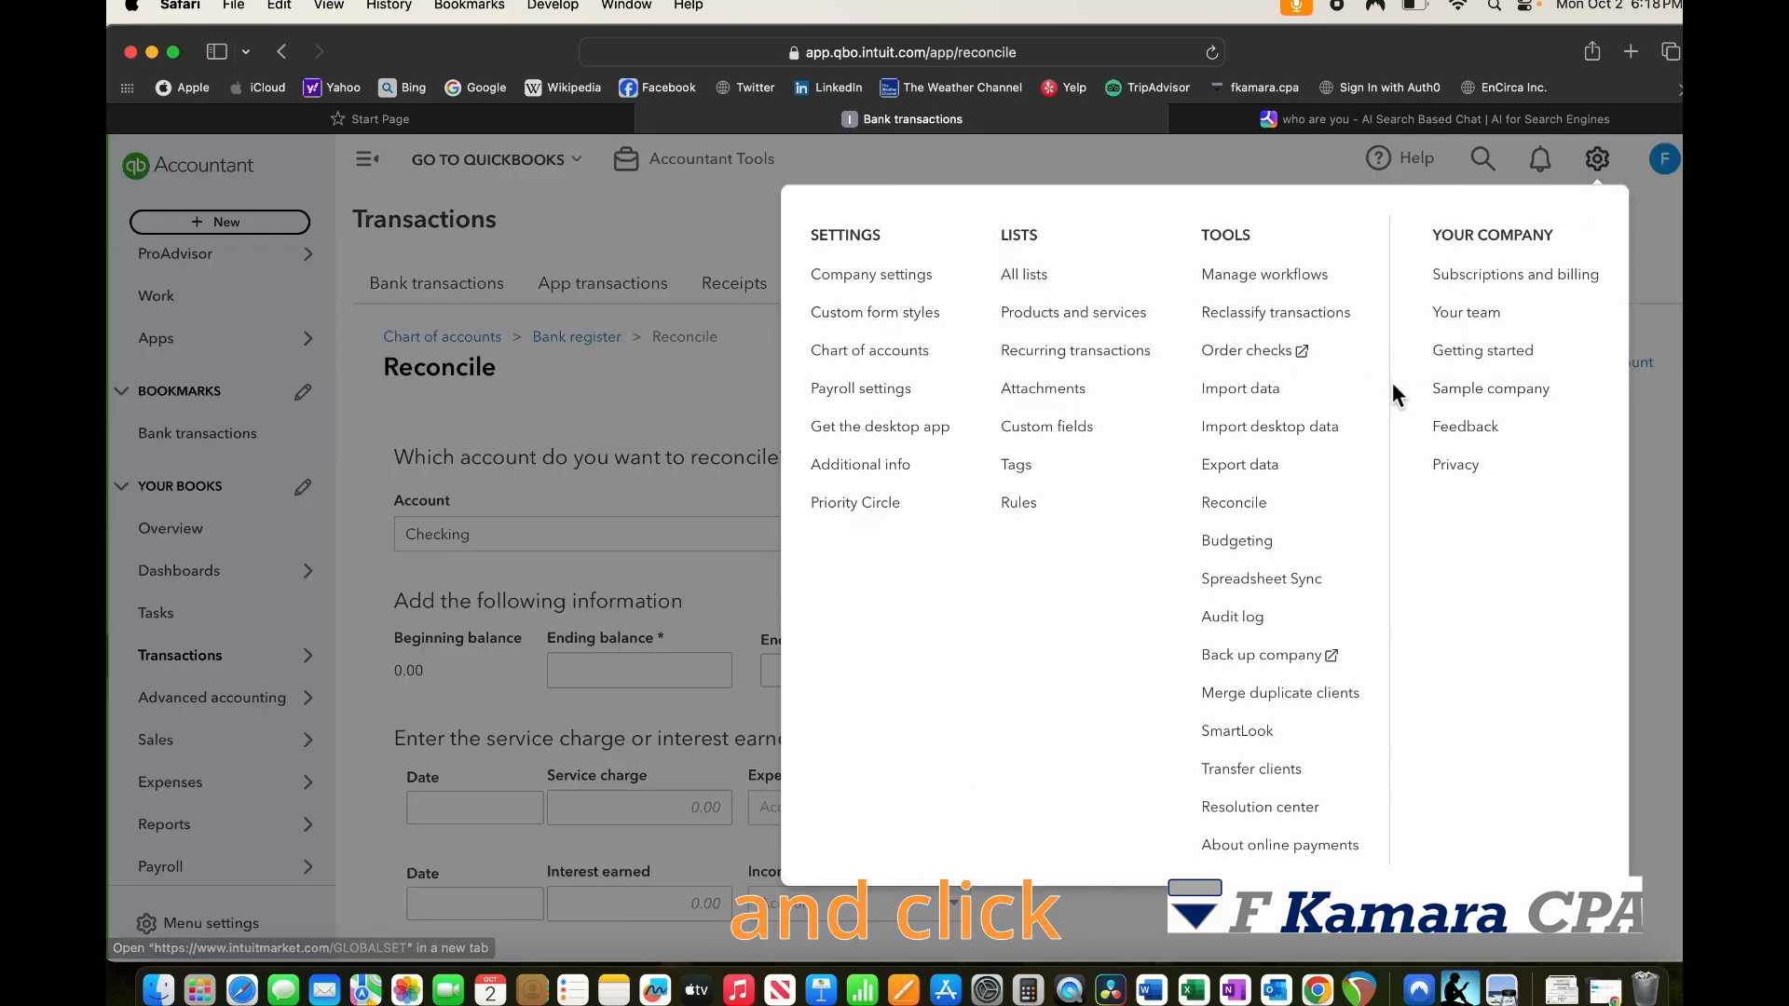
click(1260, 508)
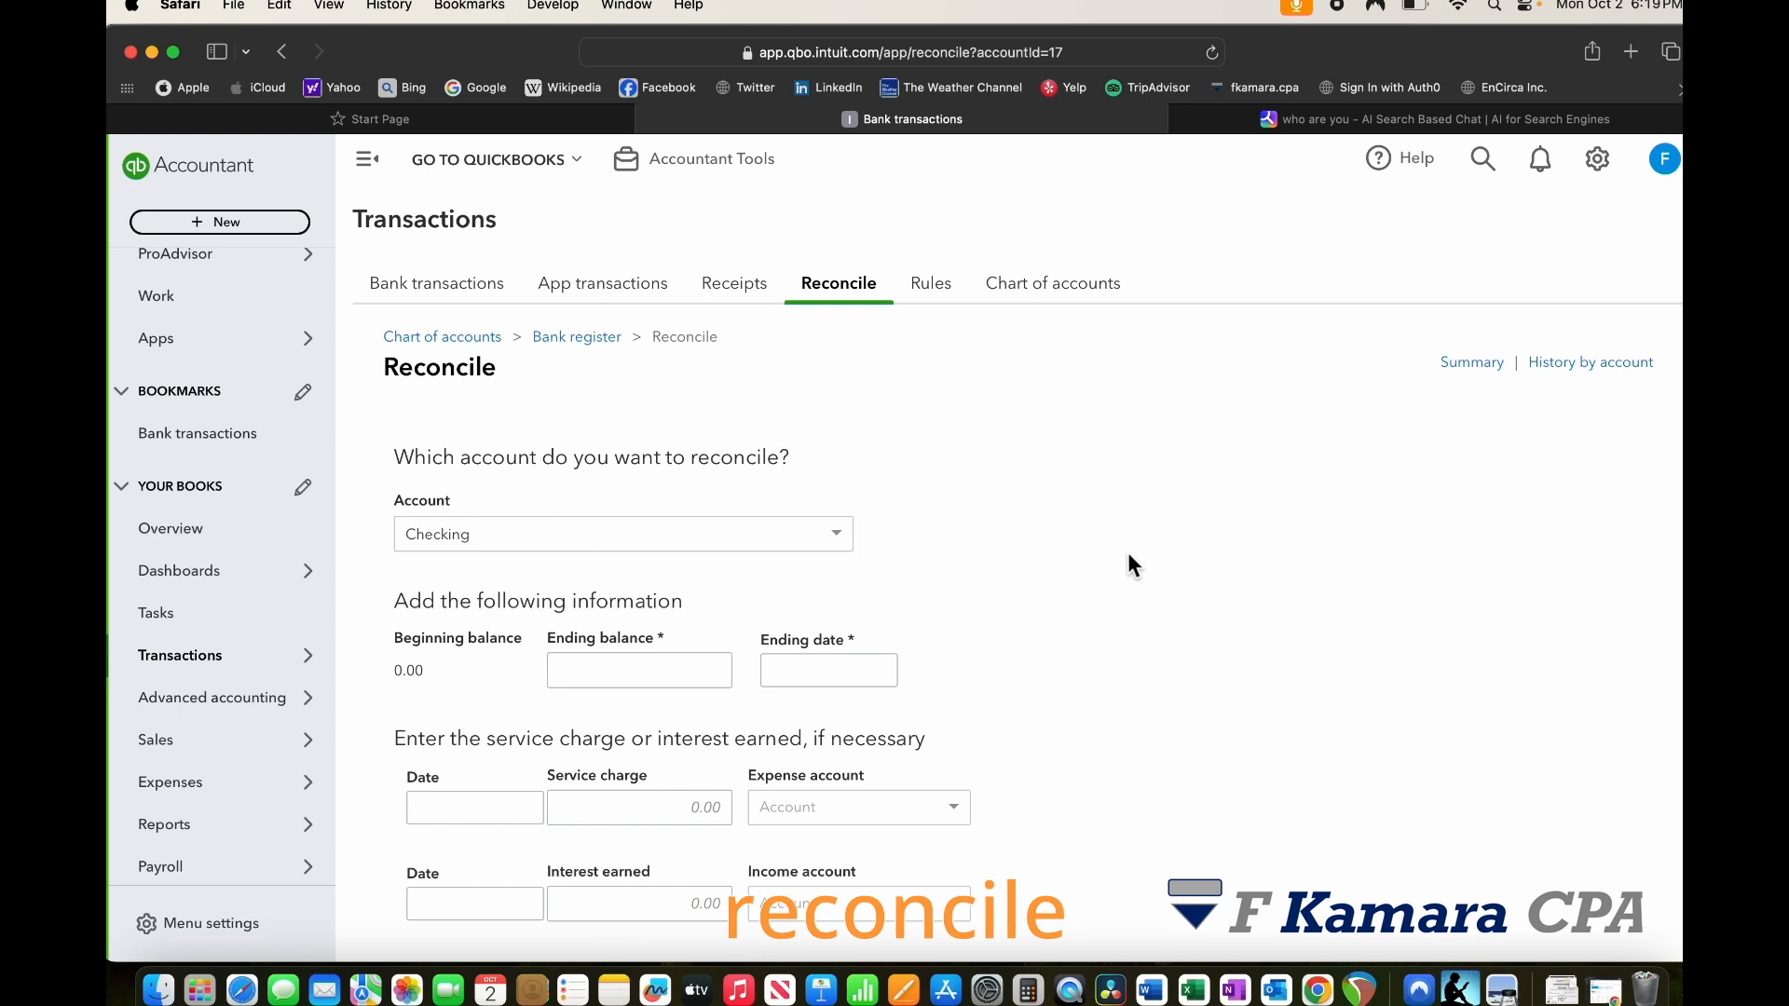
Step: Choose Checking as the account to reconcile
scroll(1102, 565, down, 1)
click(837, 505)
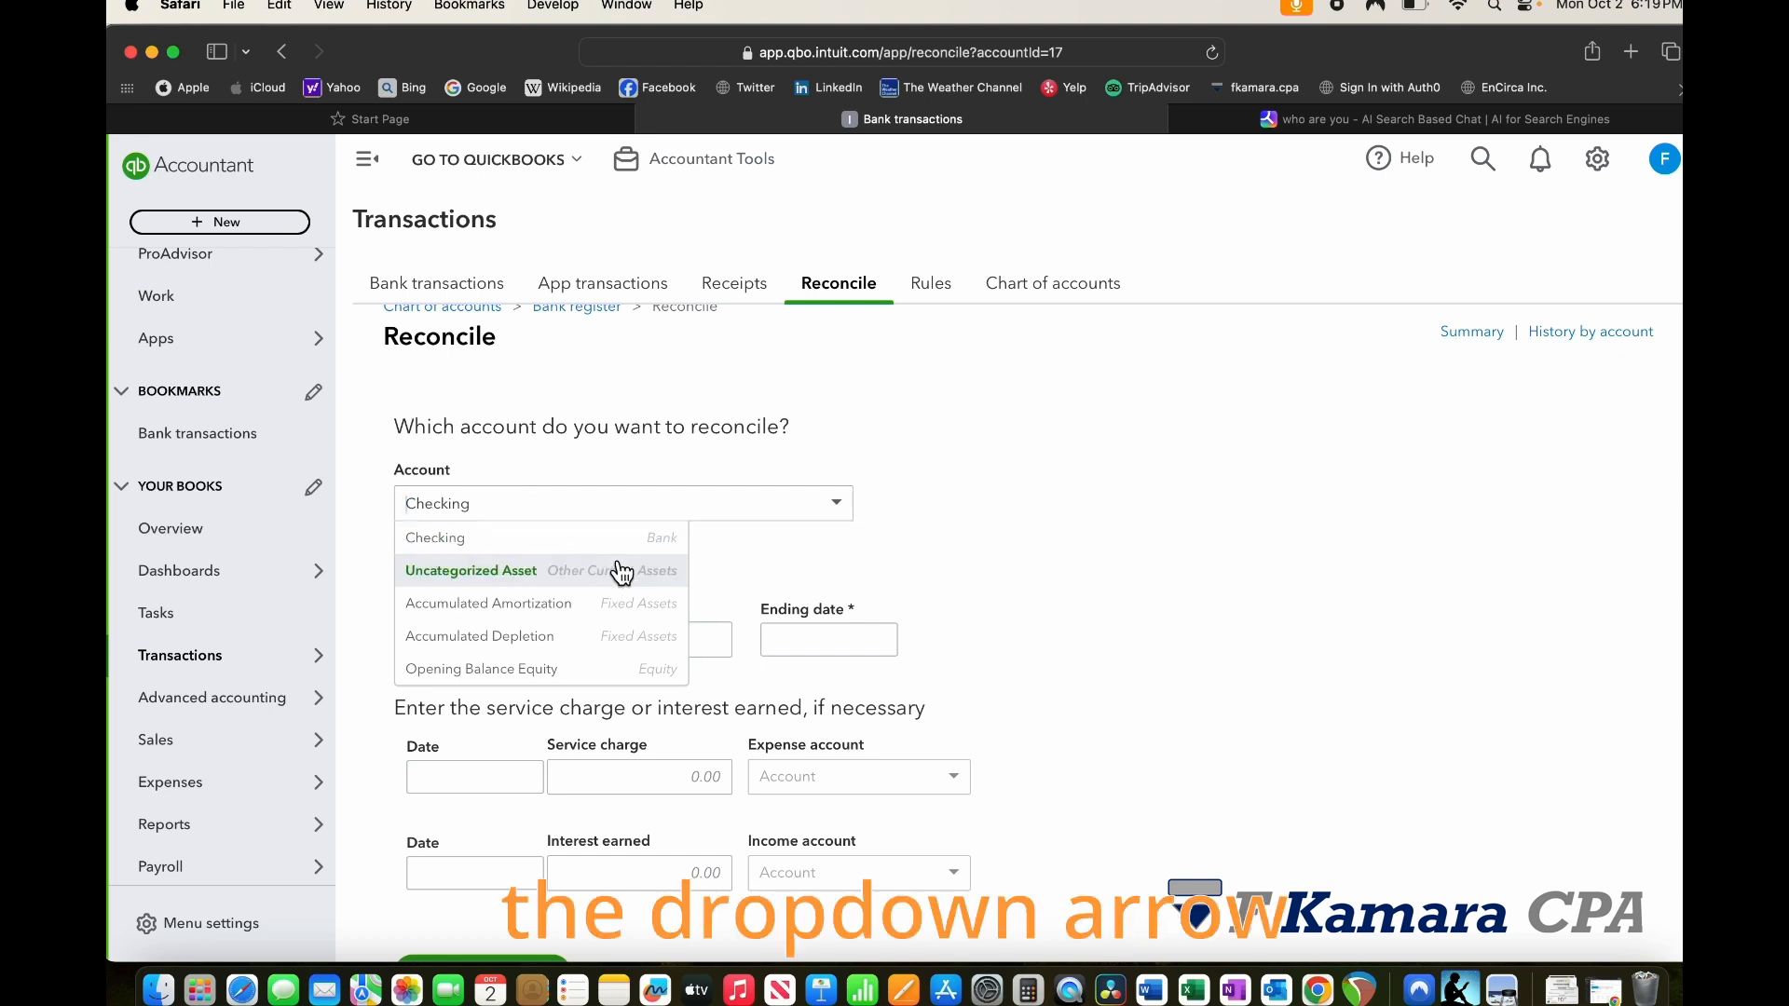
scroll(639, 524, down, 1)
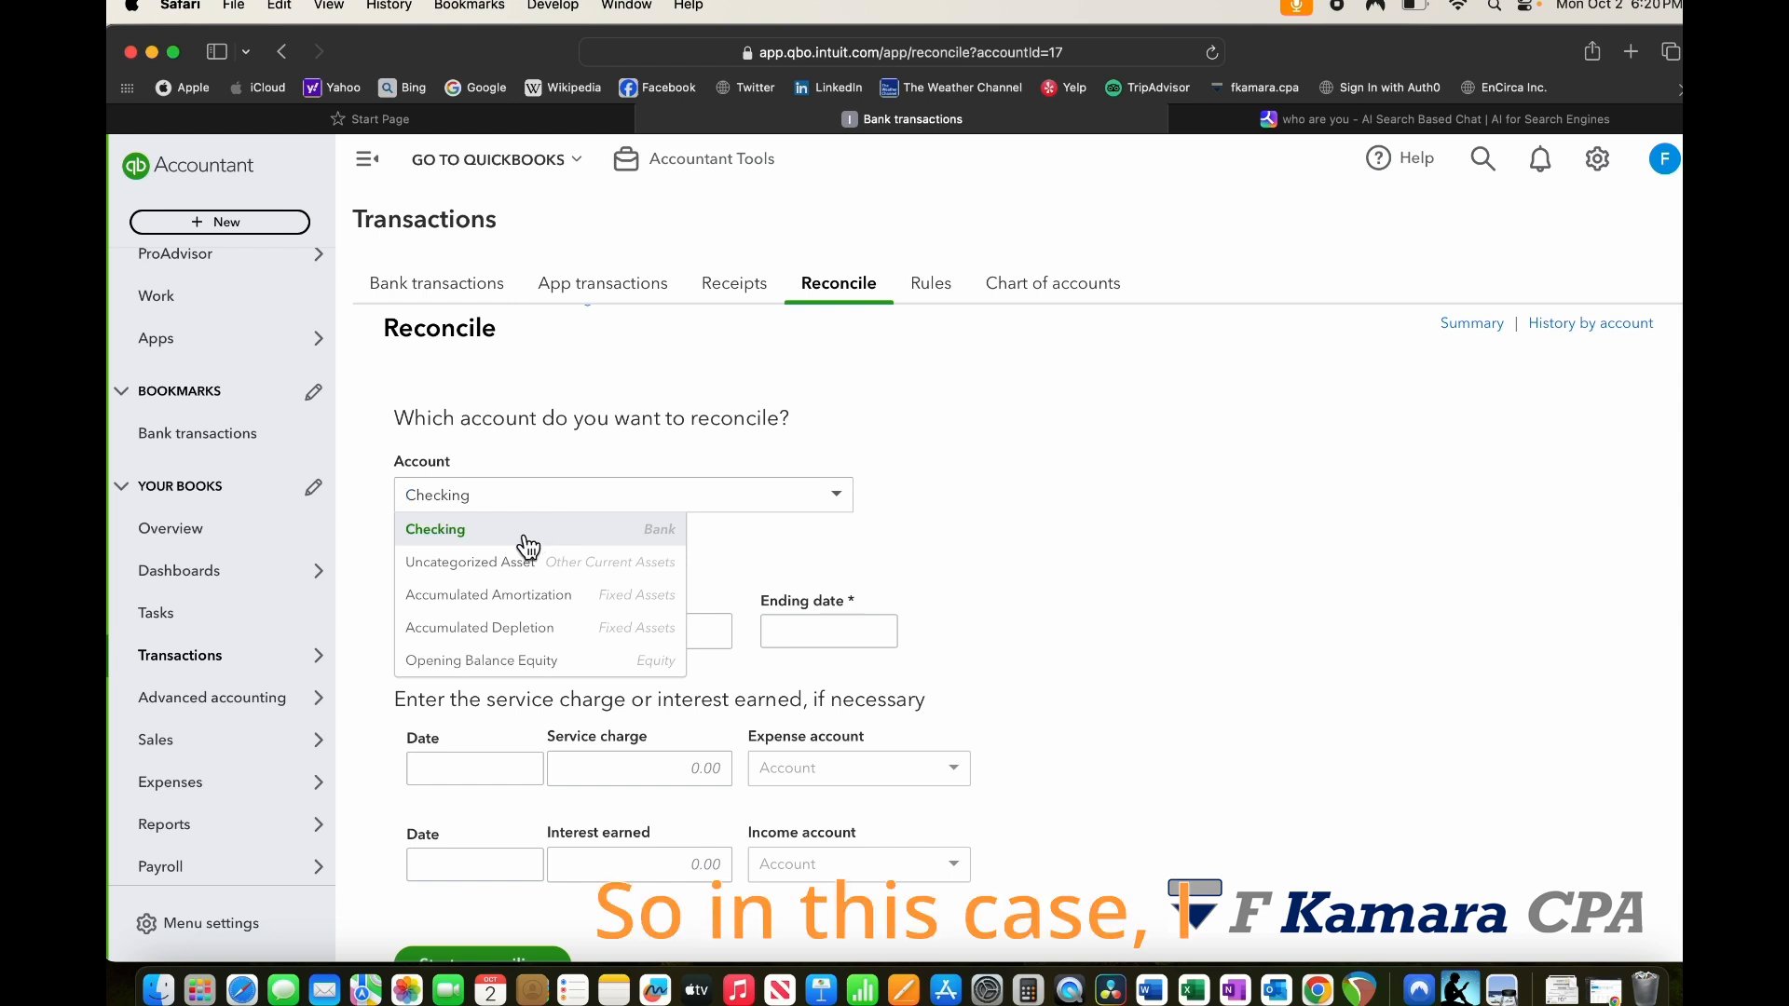
click(473, 534)
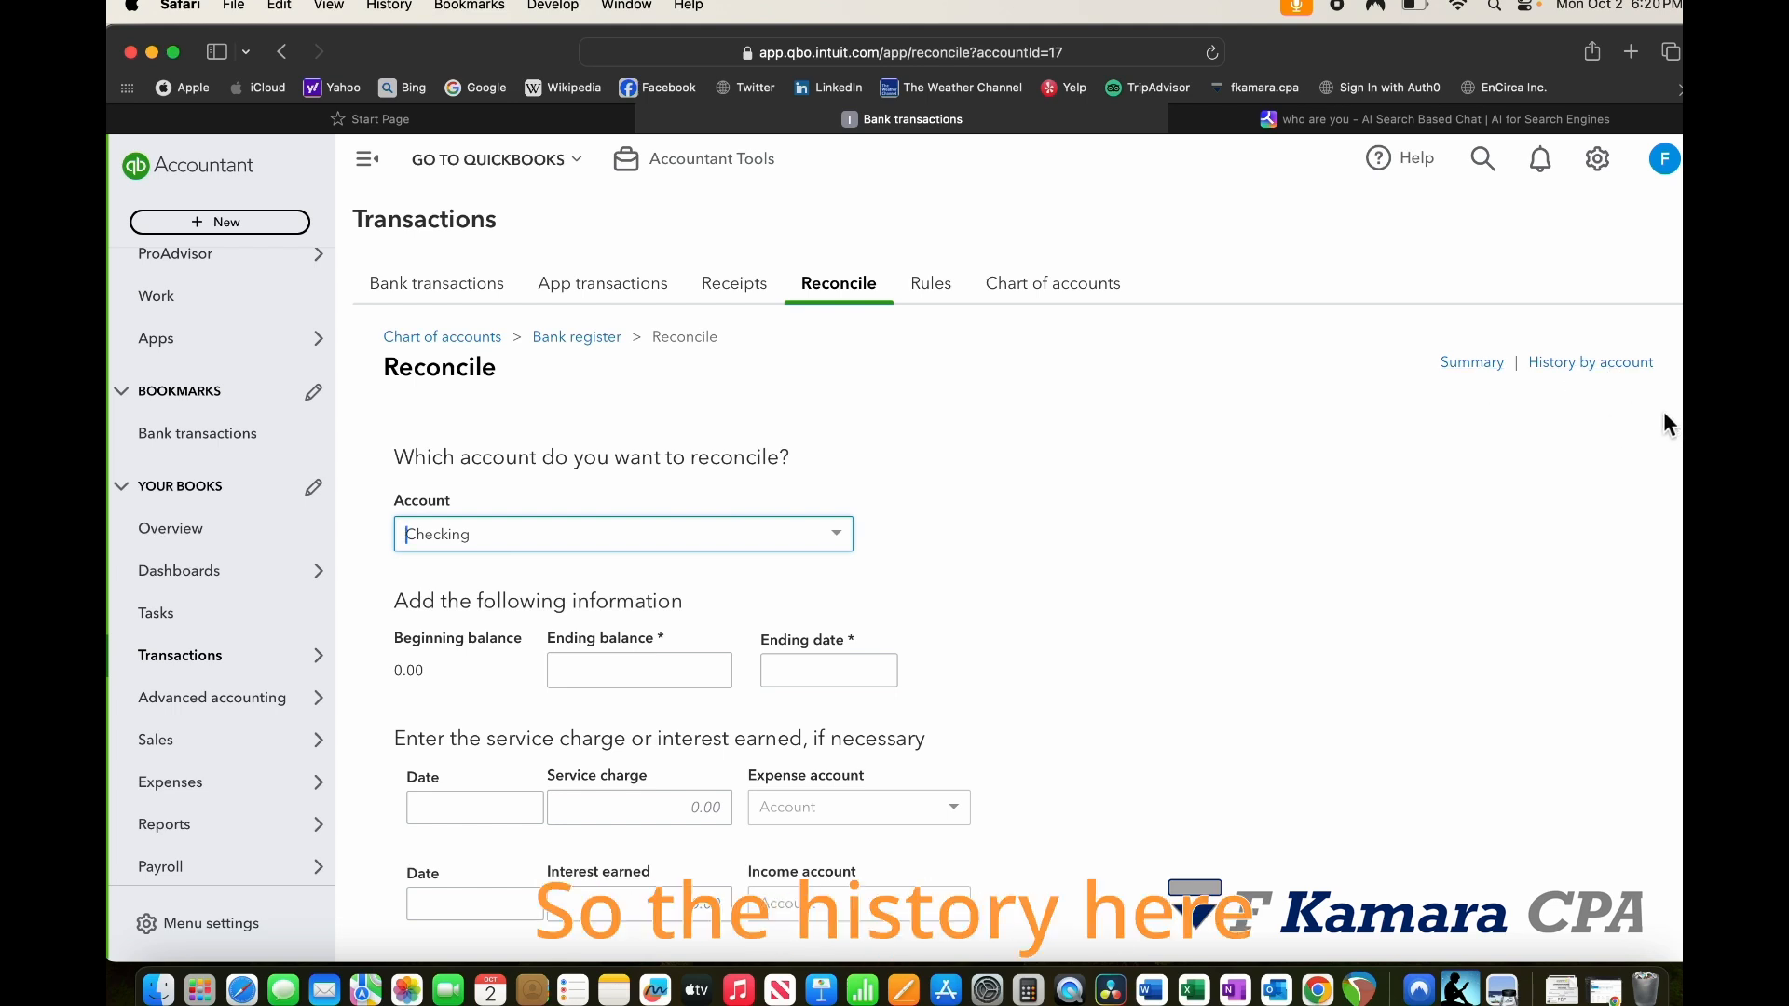
Step: View the Checking account's reconciliation history for All Dates, and return the report period to Since 365 Days Ago
click(1621, 375)
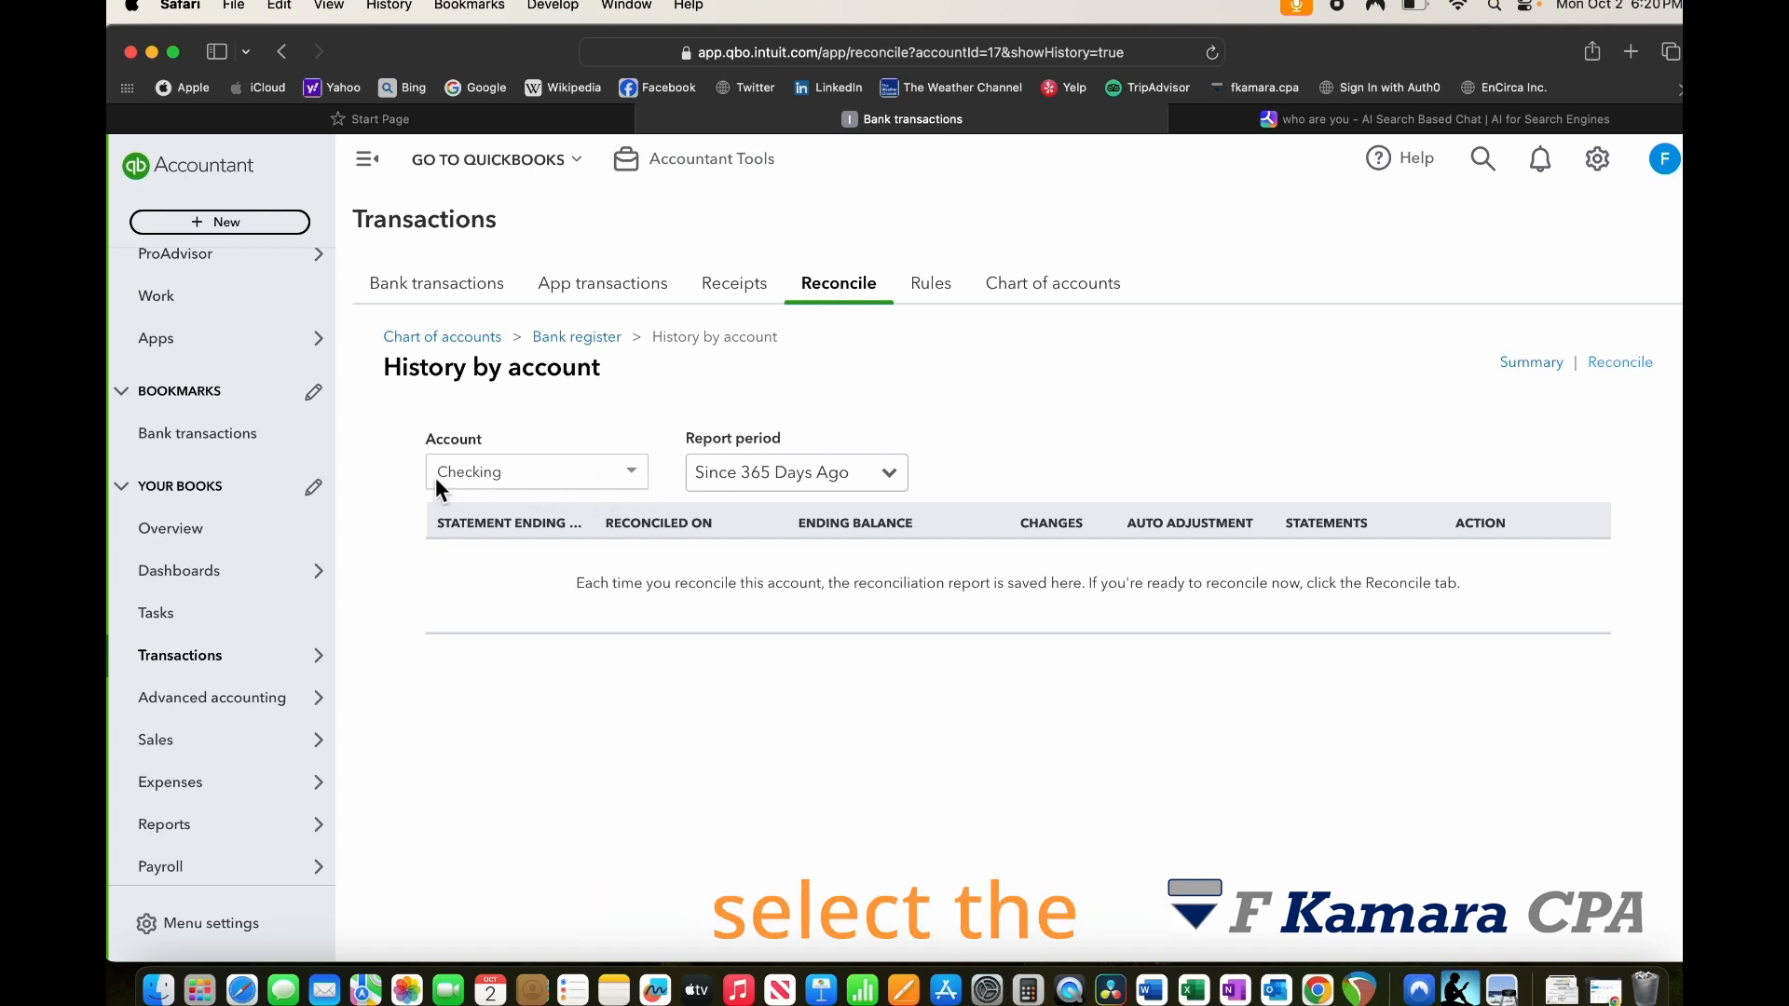
click(889, 474)
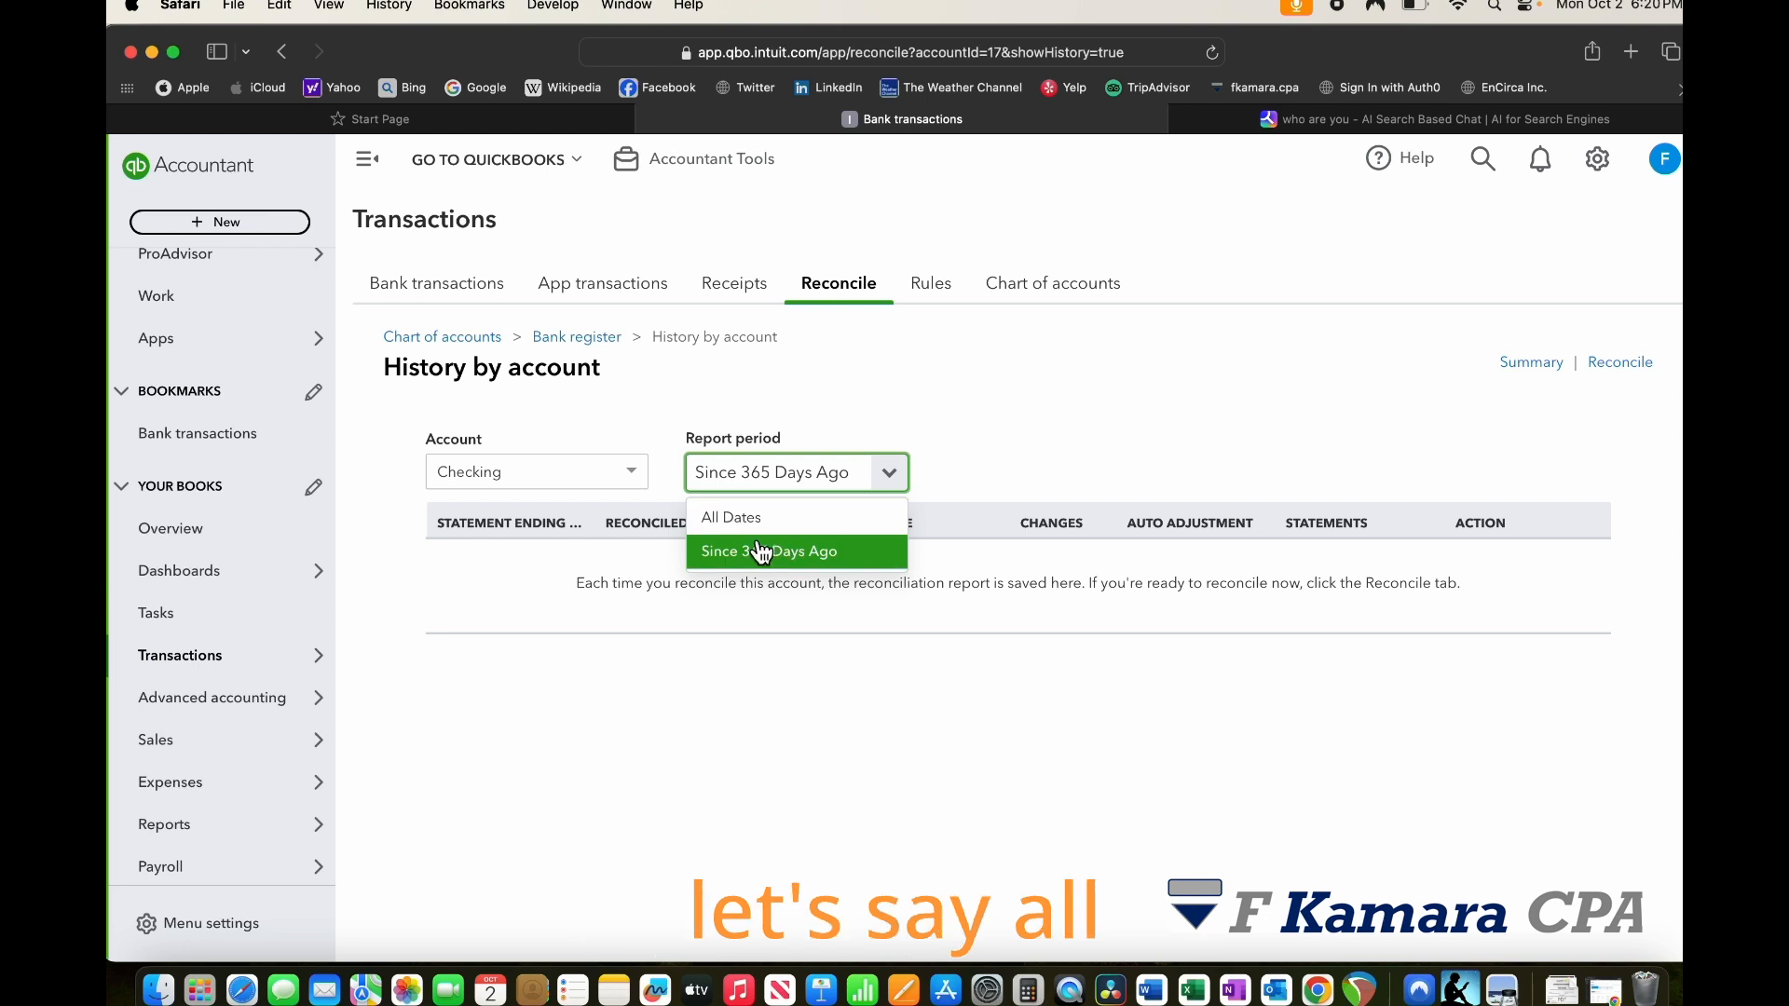
click(820, 521)
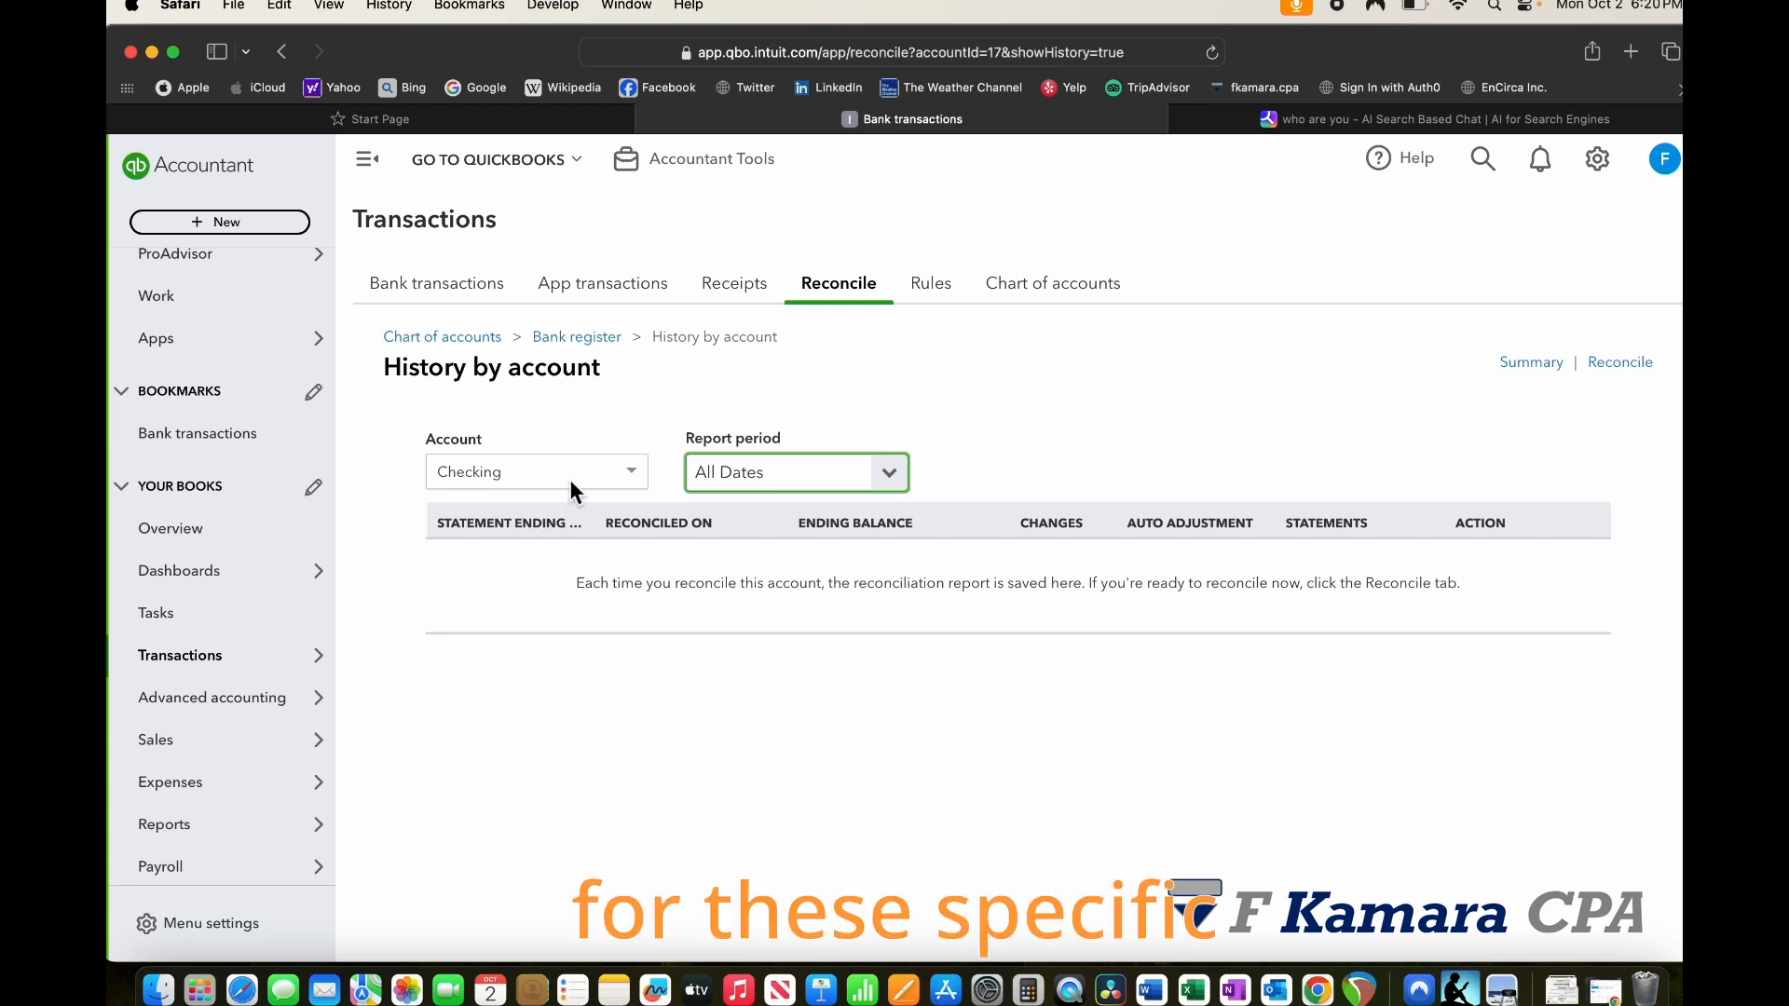
click(626, 477)
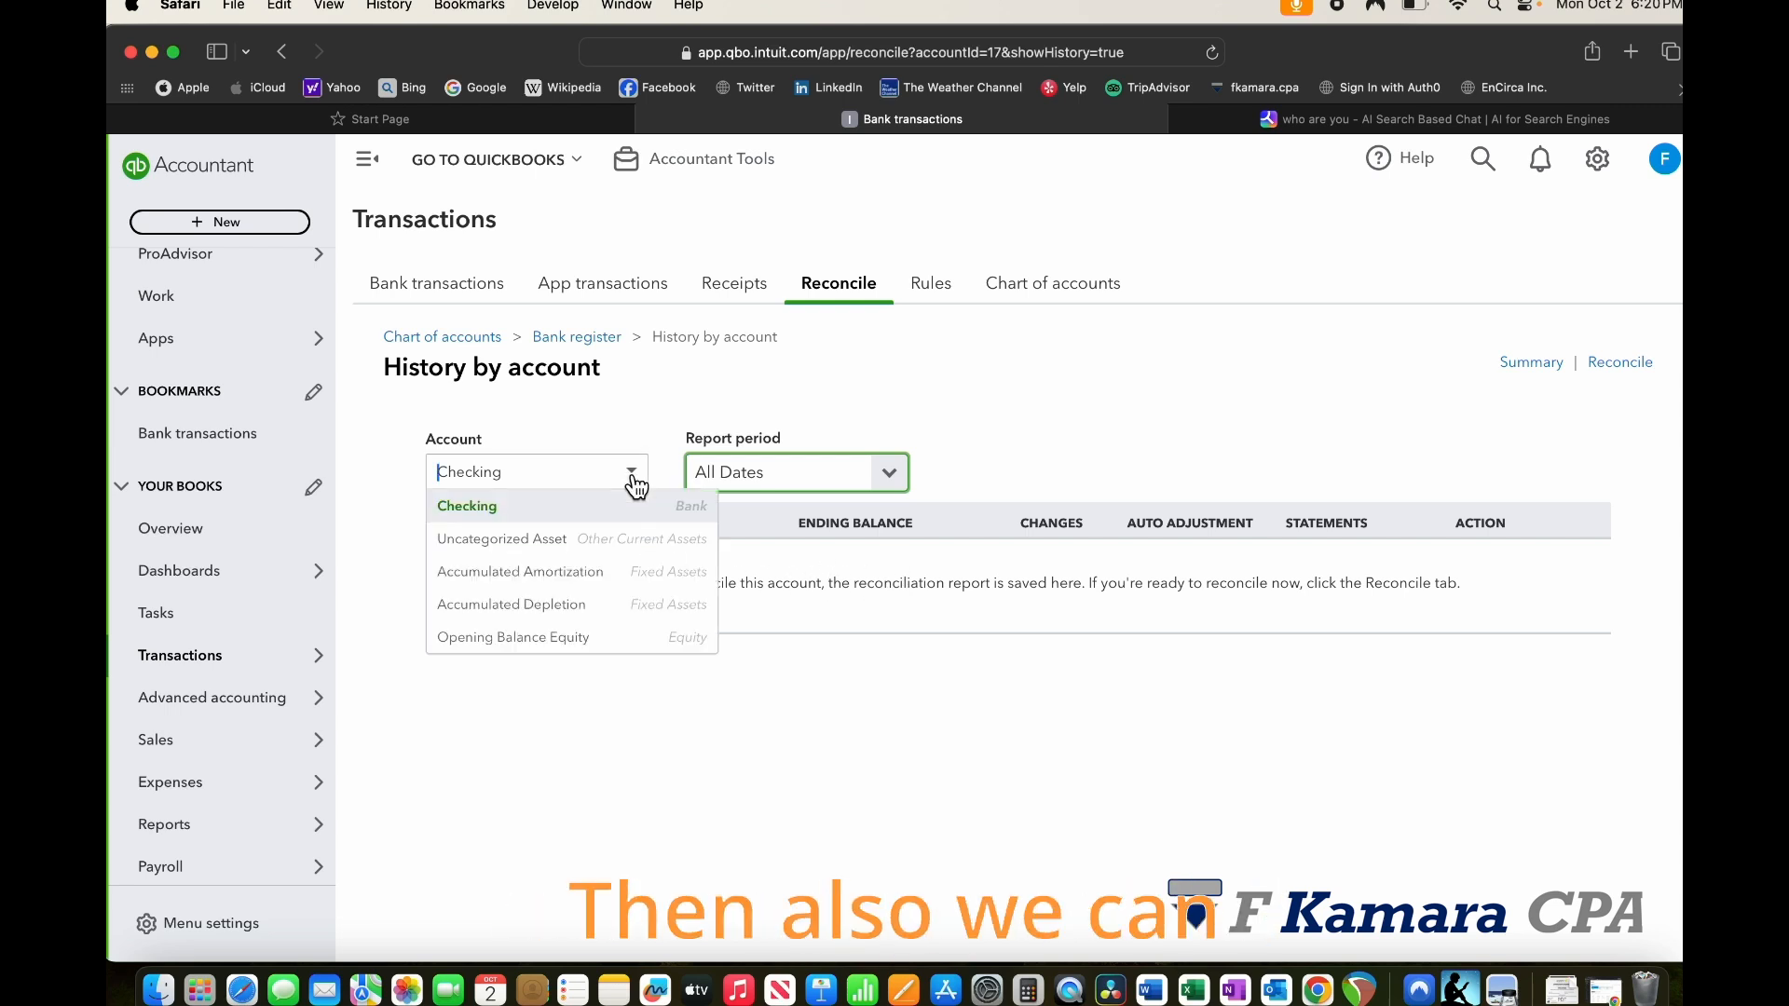
click(894, 478)
click(732, 473)
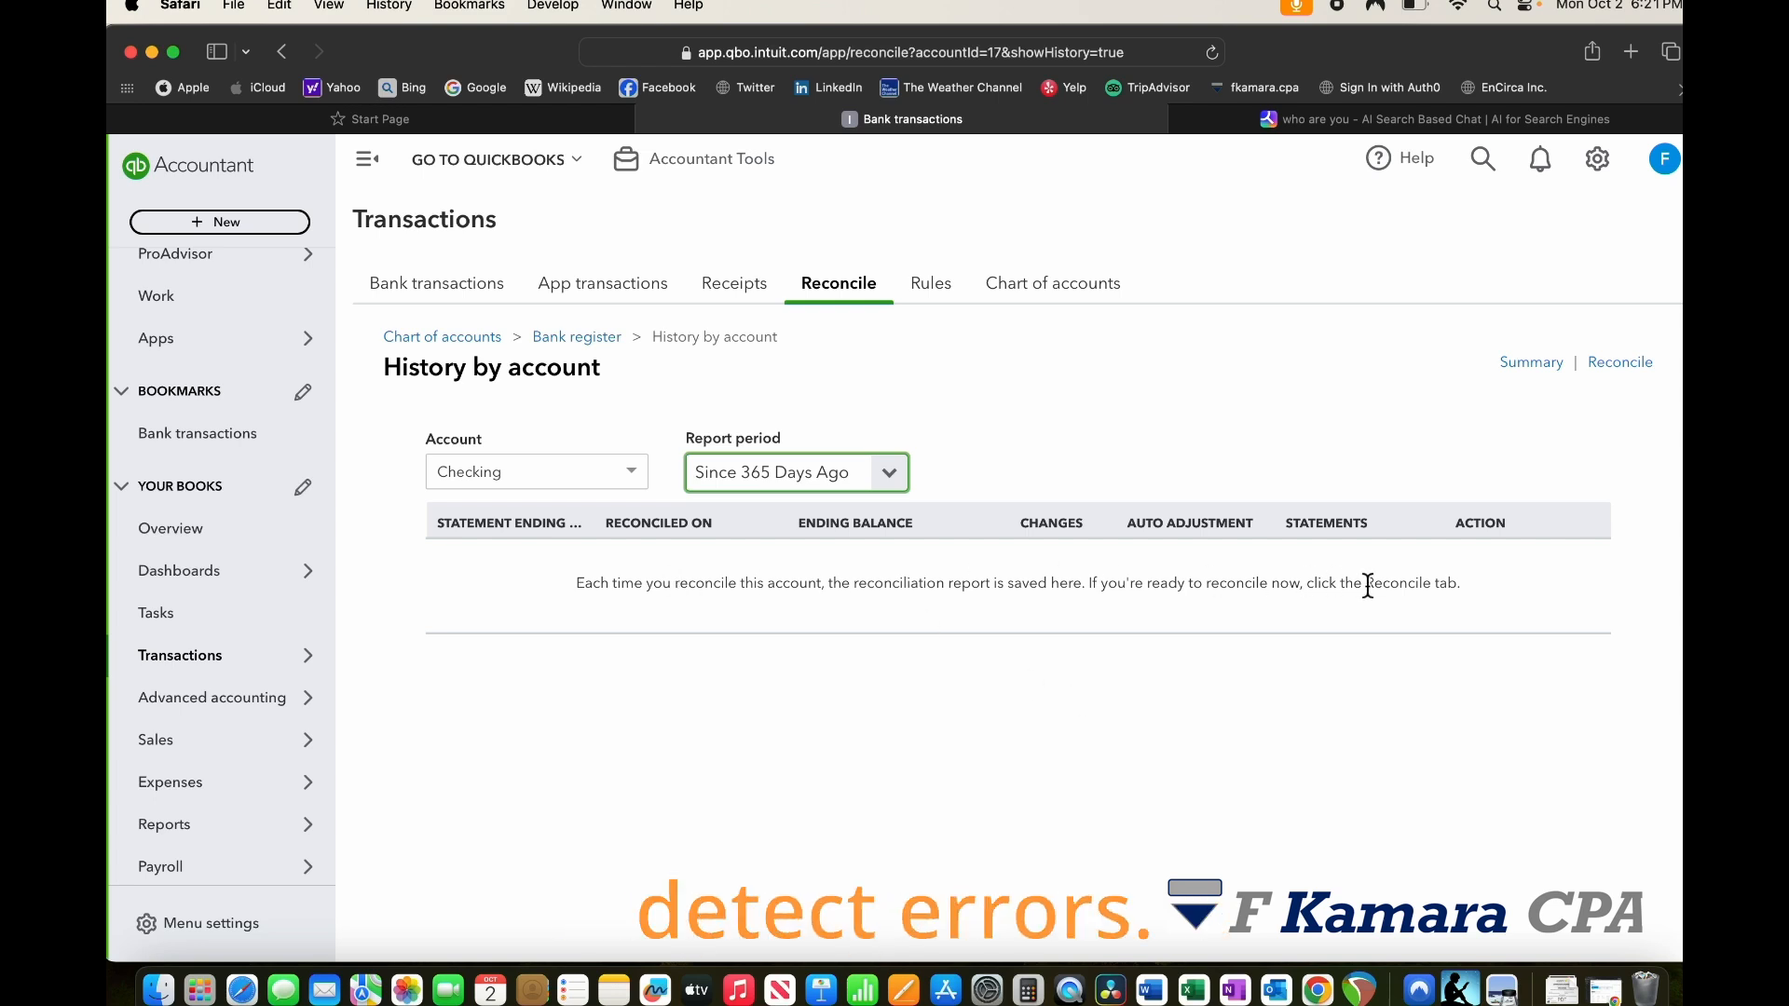
Step: View the reconciliation summary, and return to the Reconcile form for the Checking account
click(1529, 362)
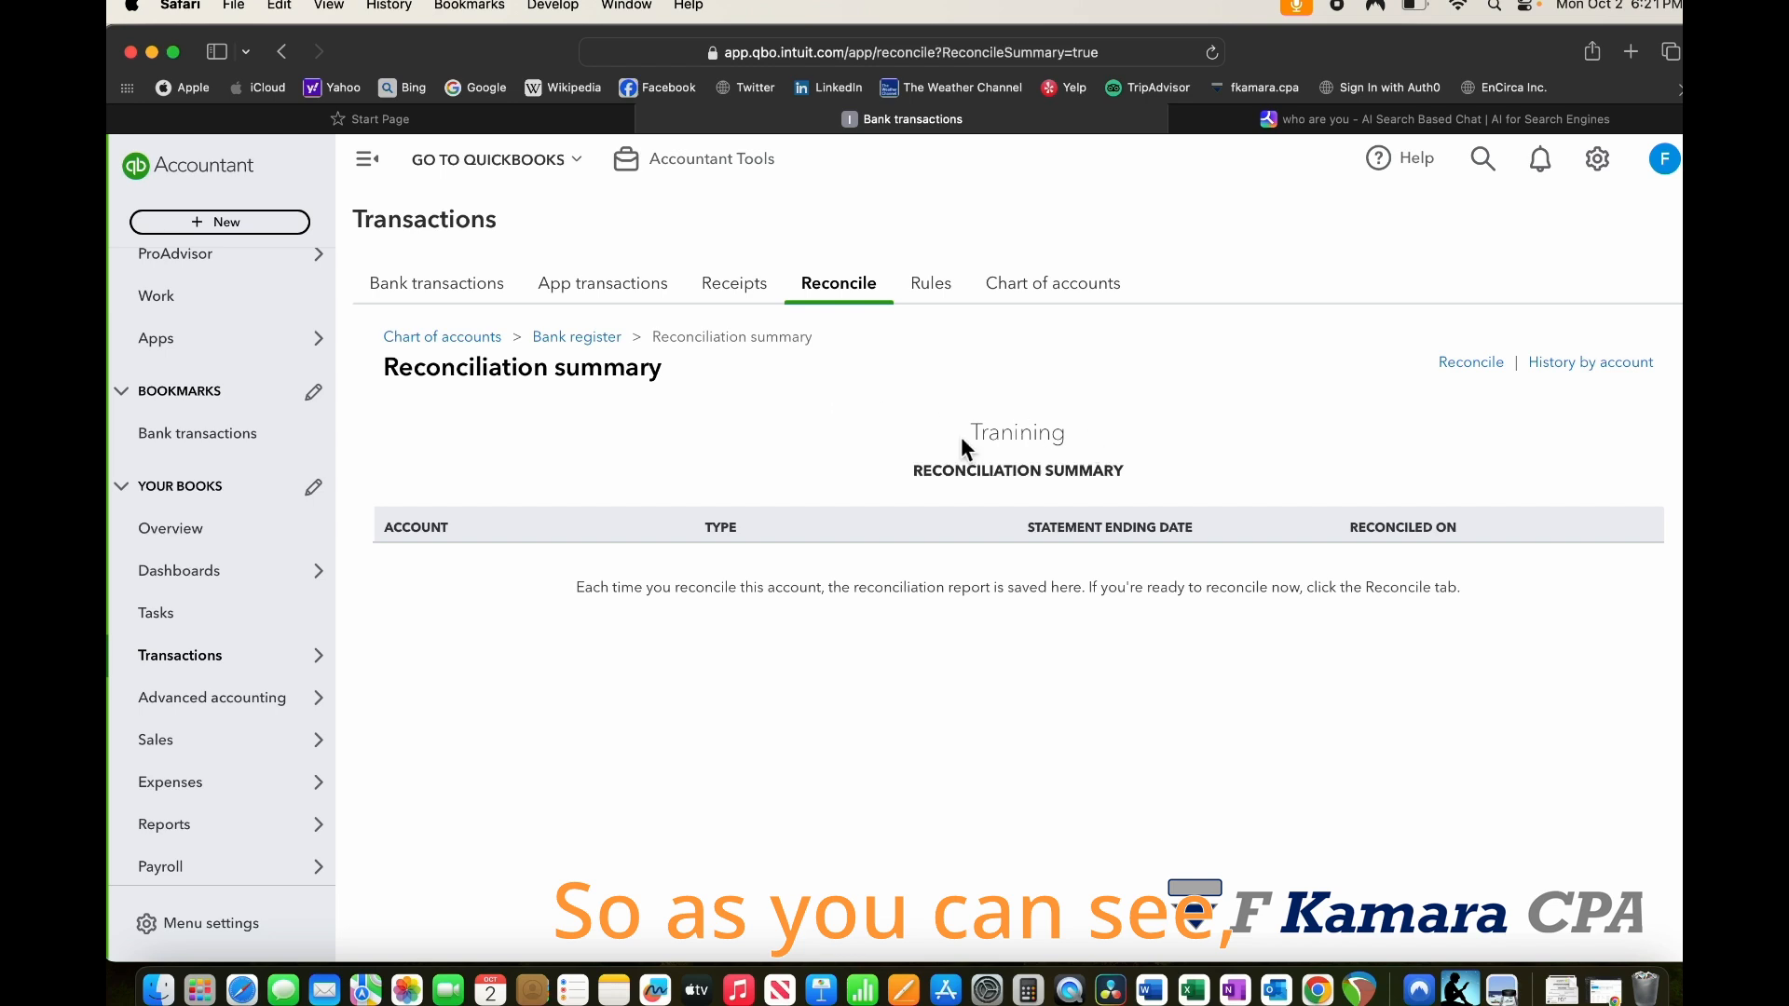
drag(977, 435, 1080, 436)
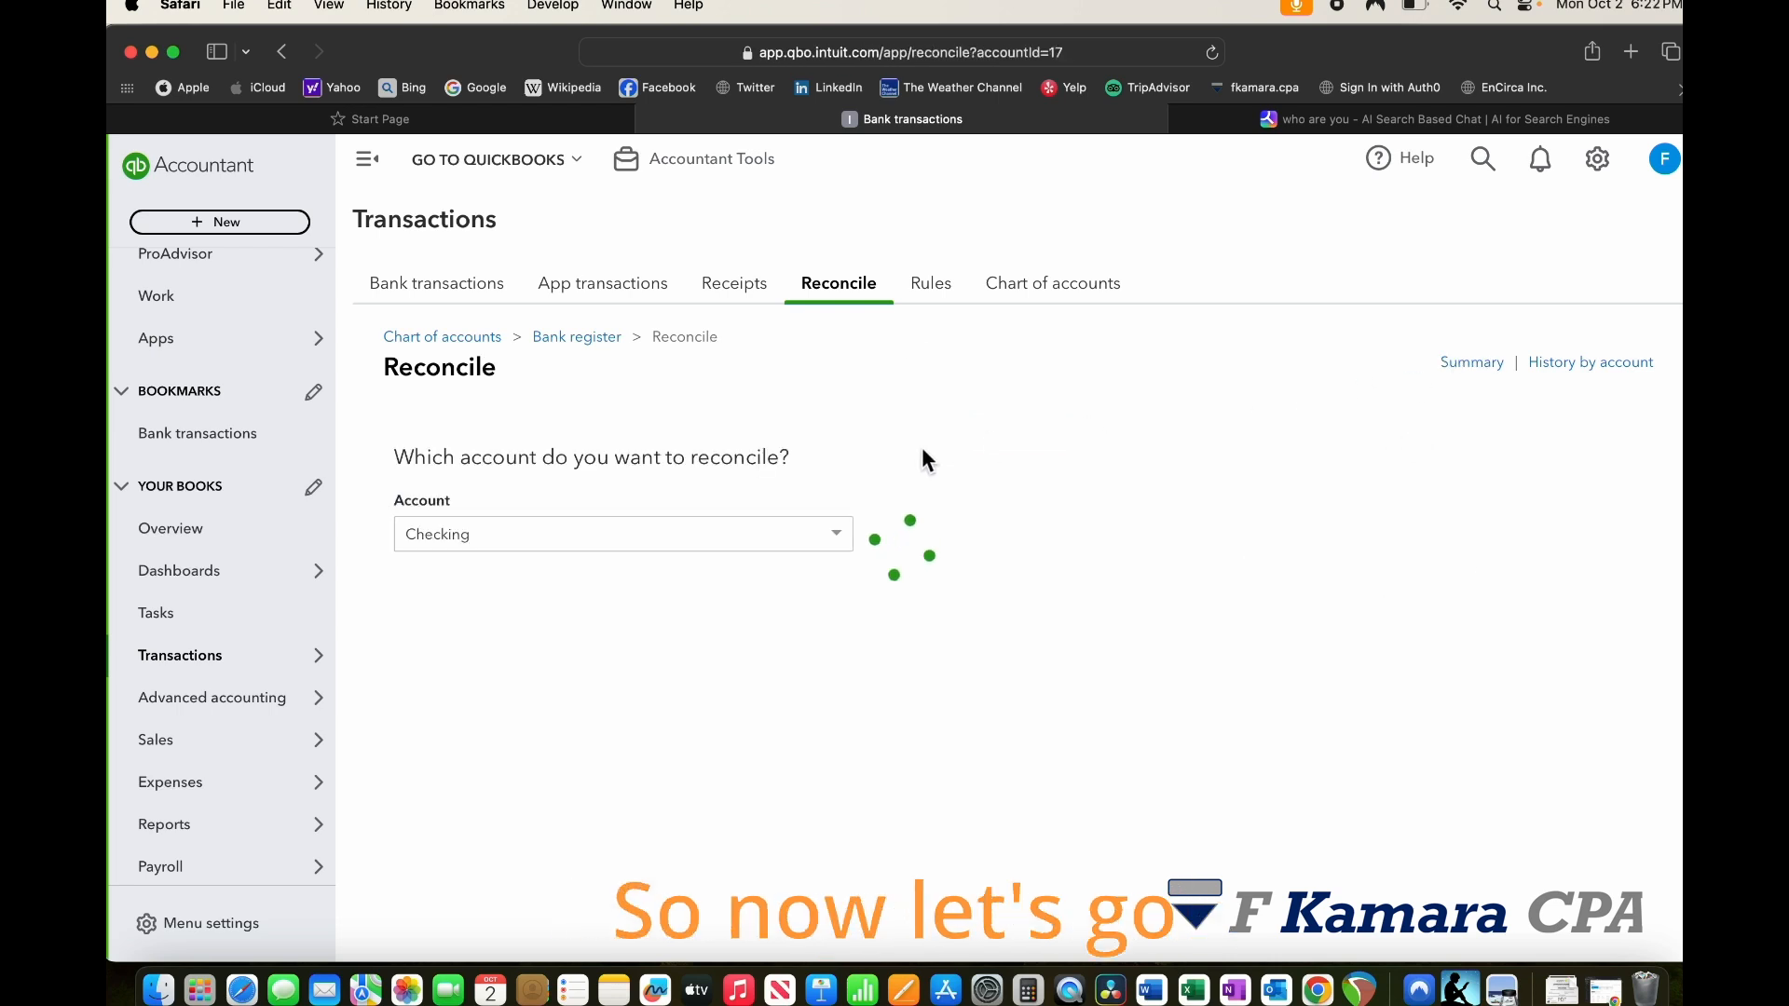
scroll(1178, 572, down, 1)
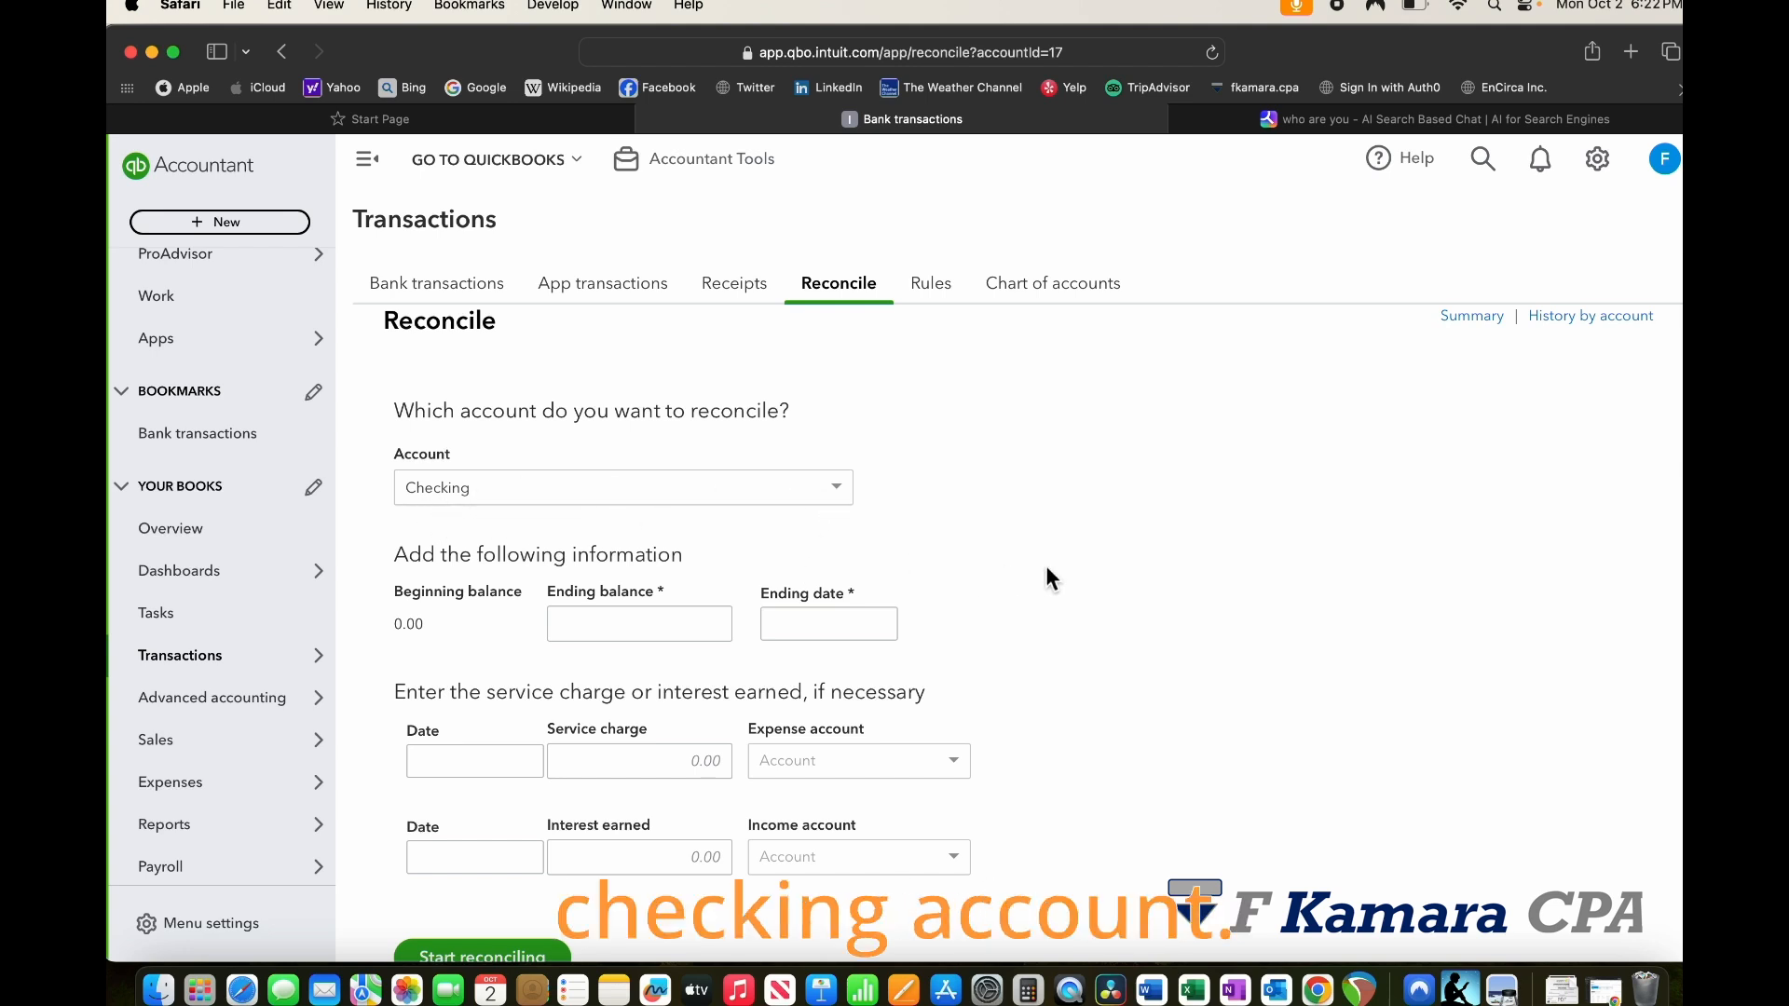
scroll(1043, 573, down, 1)
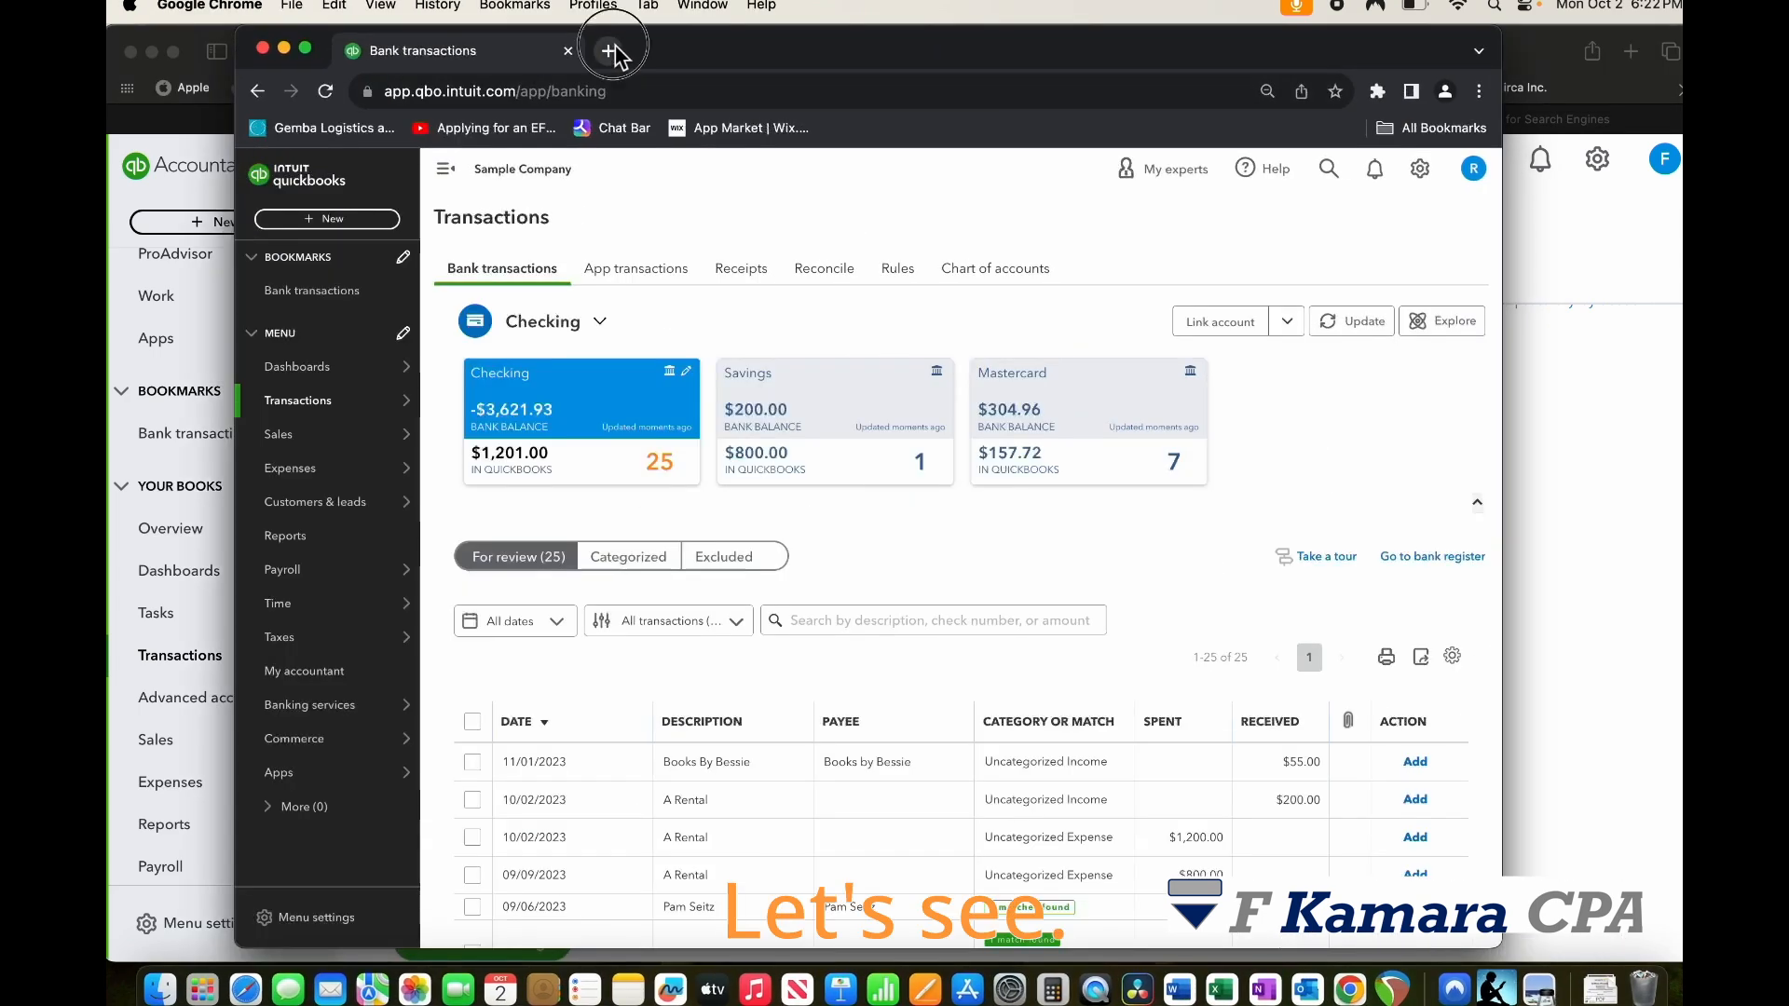
Step: Find a sample bank statement PDF online in a new Chrome tab, view its balances, and return to the Reconcile form in Safari
click(608, 51)
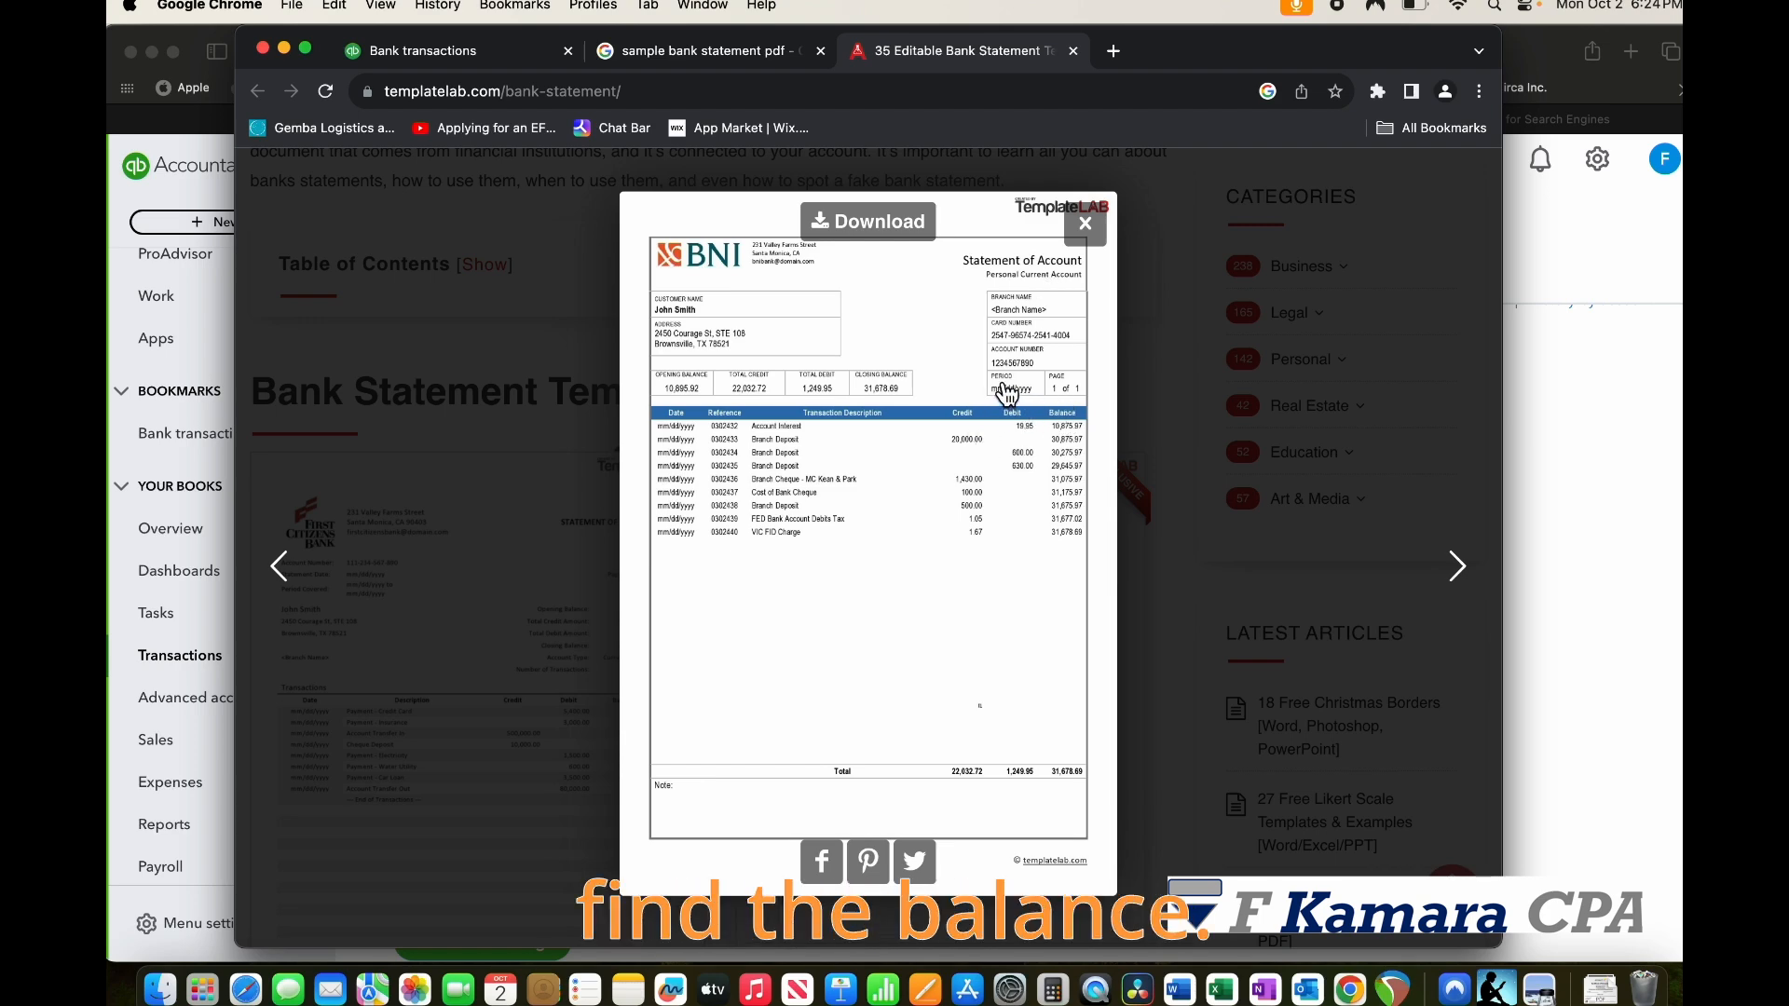
click(1577, 300)
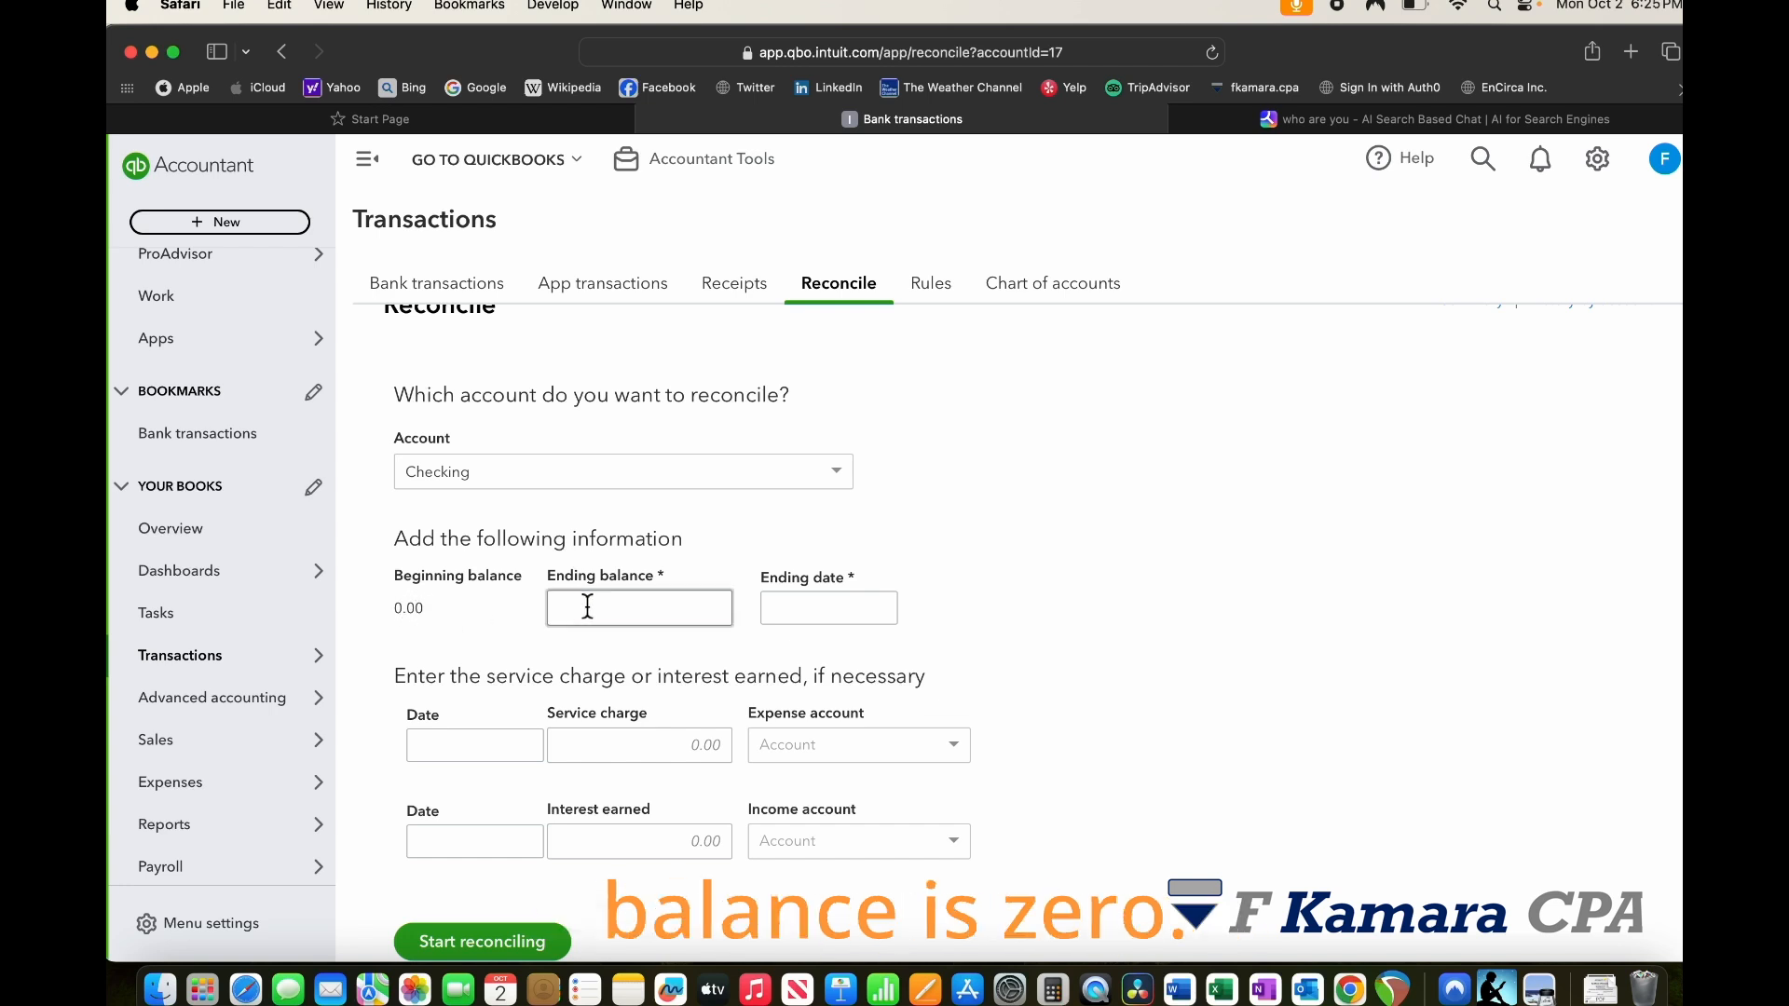
Step: Enter 400 as the Checking statement's ending balance and 09/30/2023 as its ending date
mouse_move(424, 610)
mouse_down()
mouse_move(383, 606)
mouse_move(424, 609)
mouse_up()
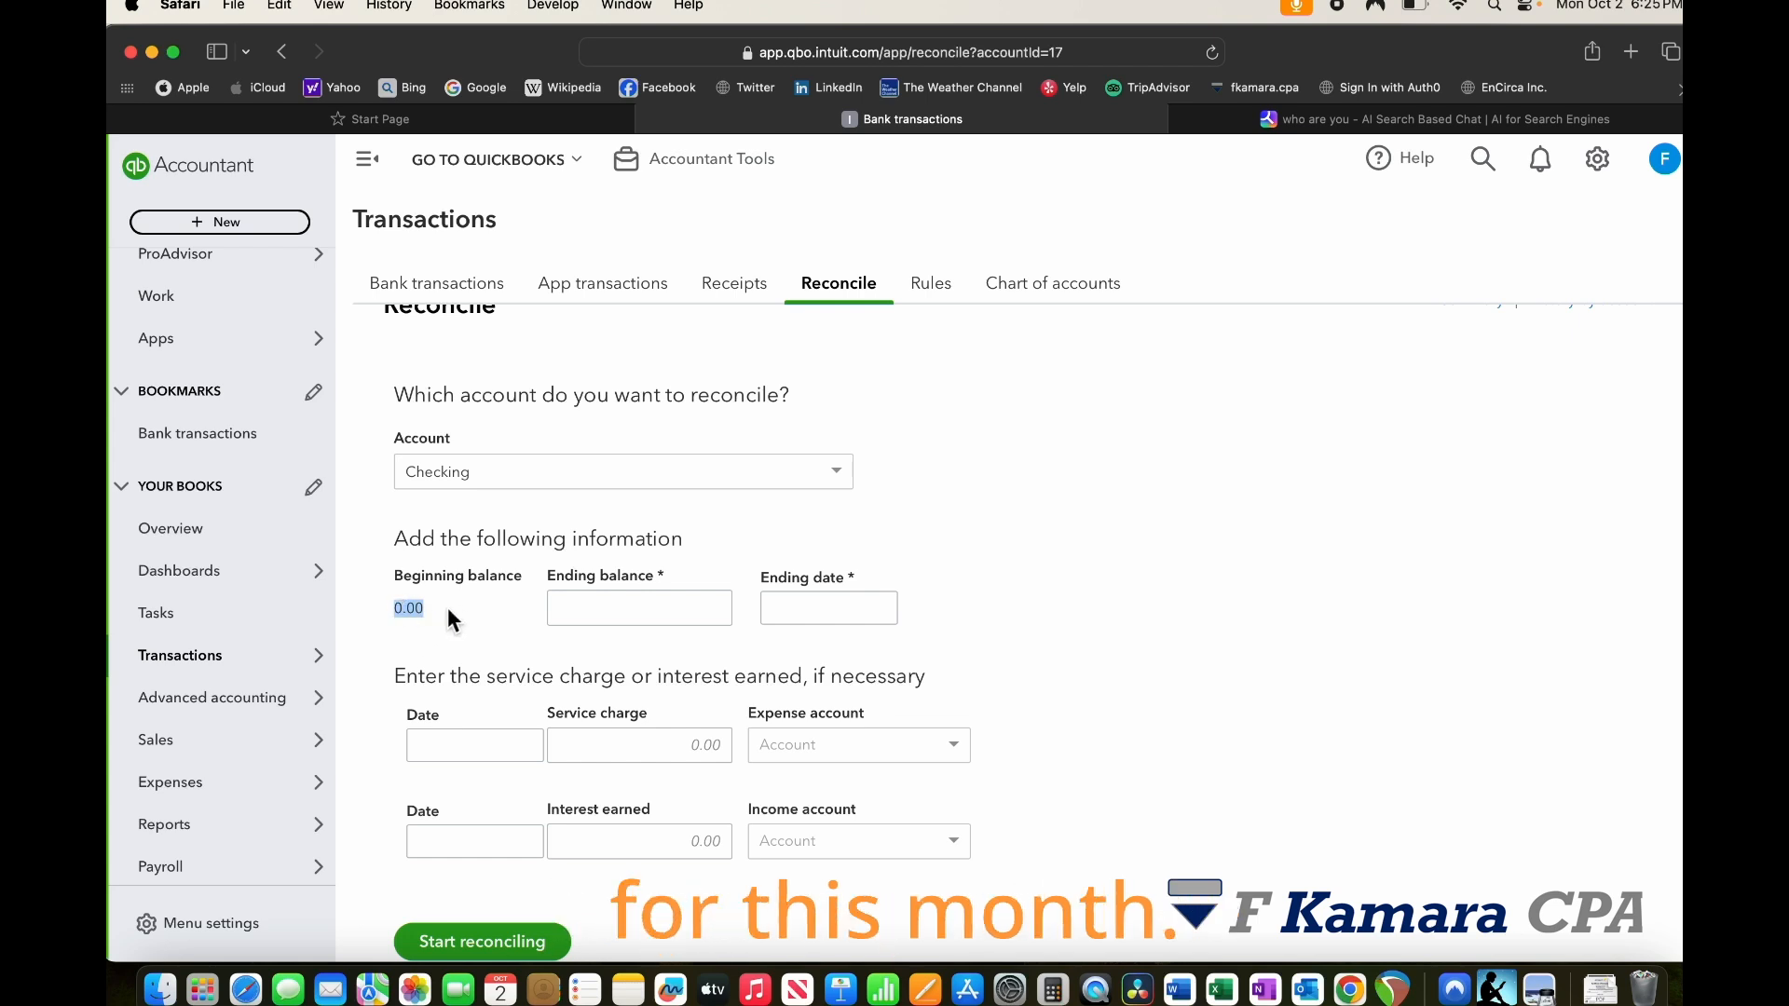
click(657, 608)
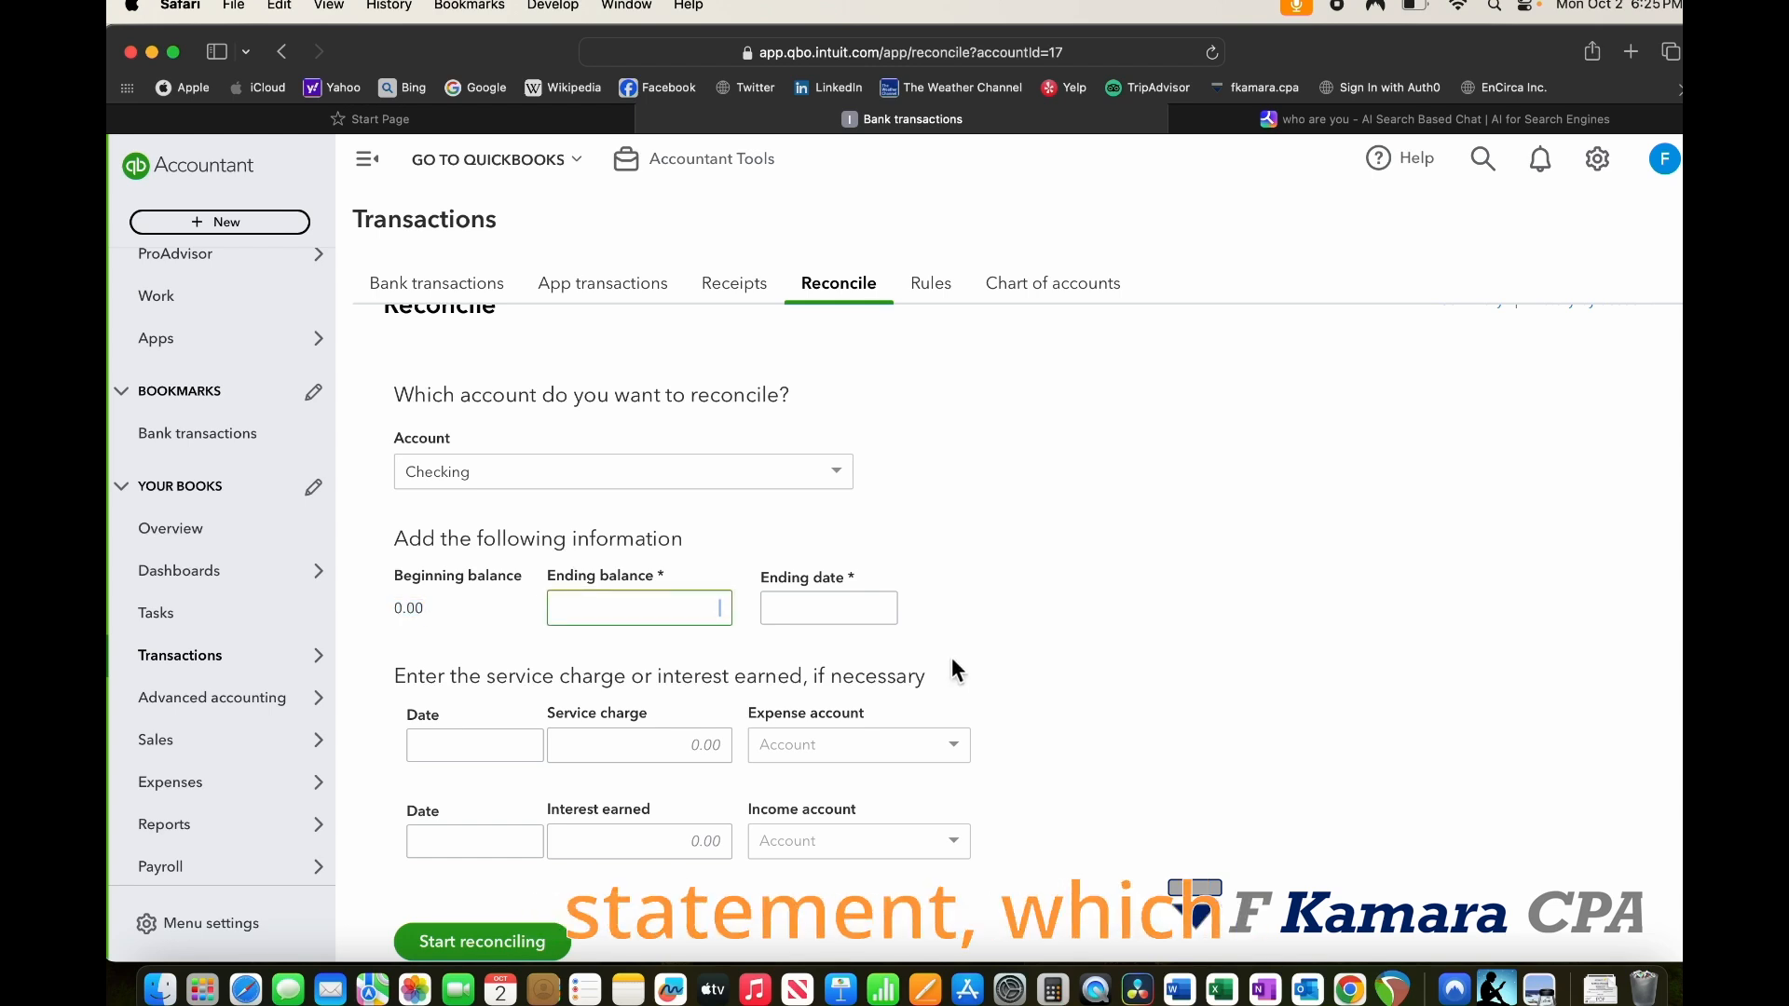
text(400)
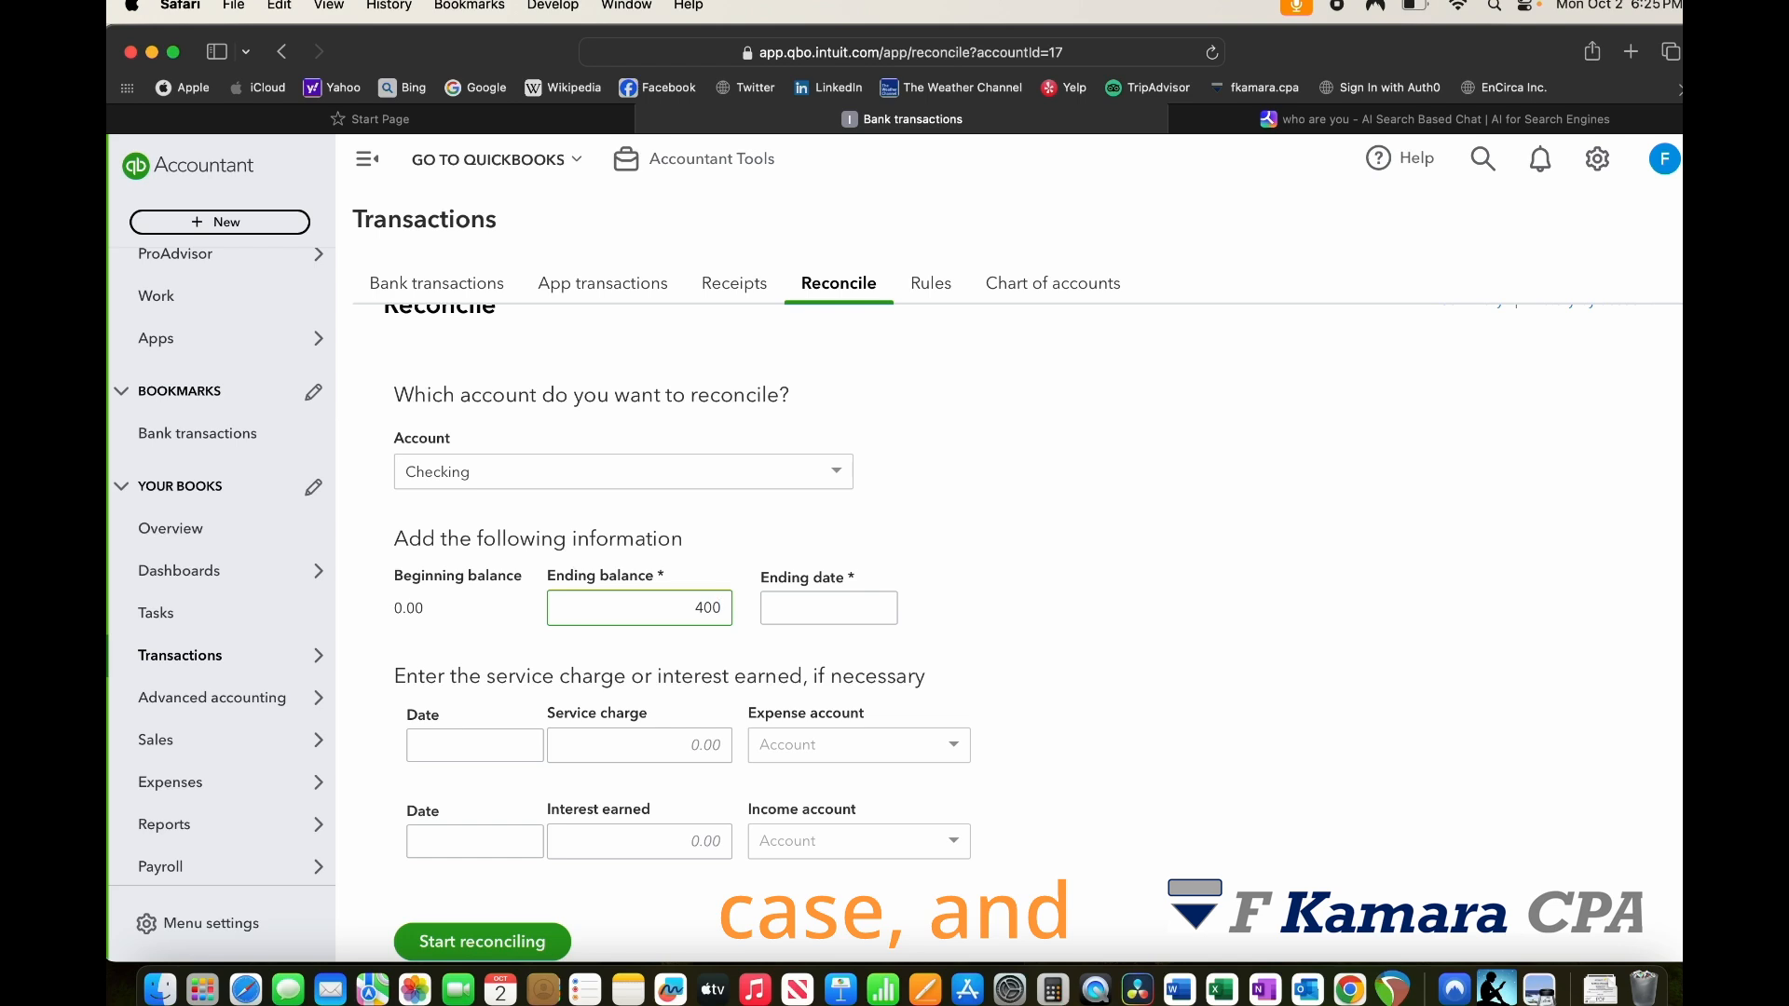
click(852, 610)
click(782, 662)
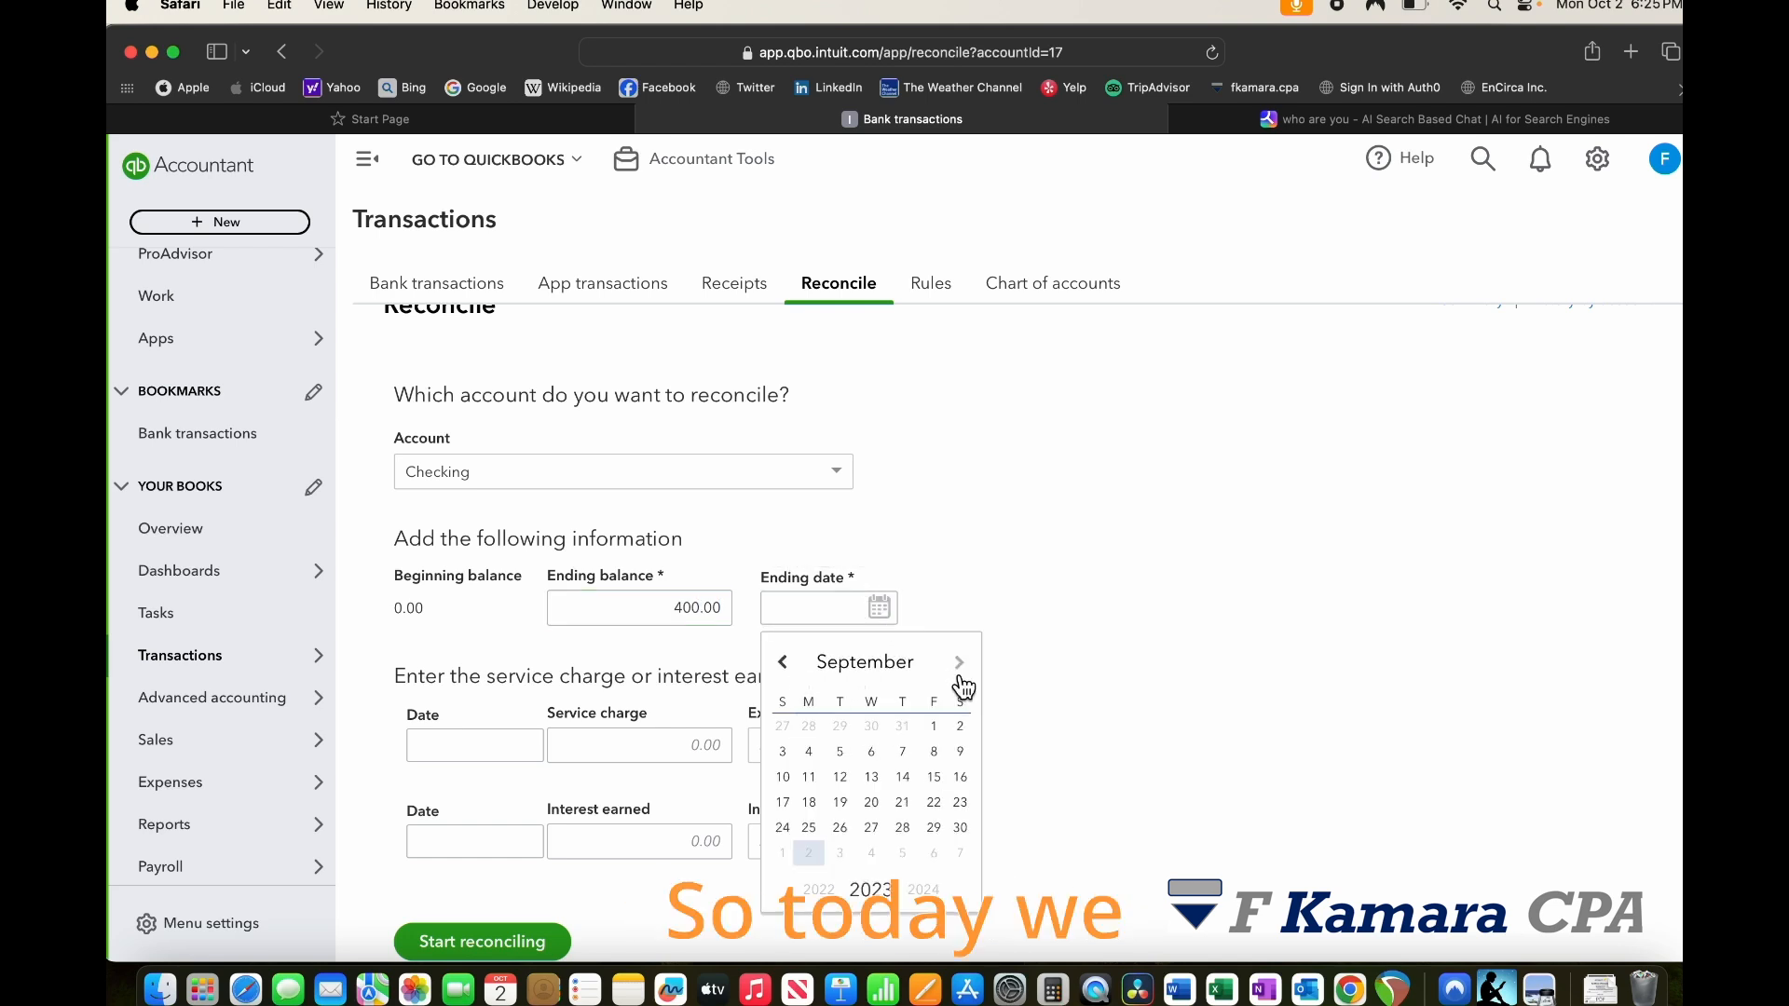
click(958, 661)
click(783, 661)
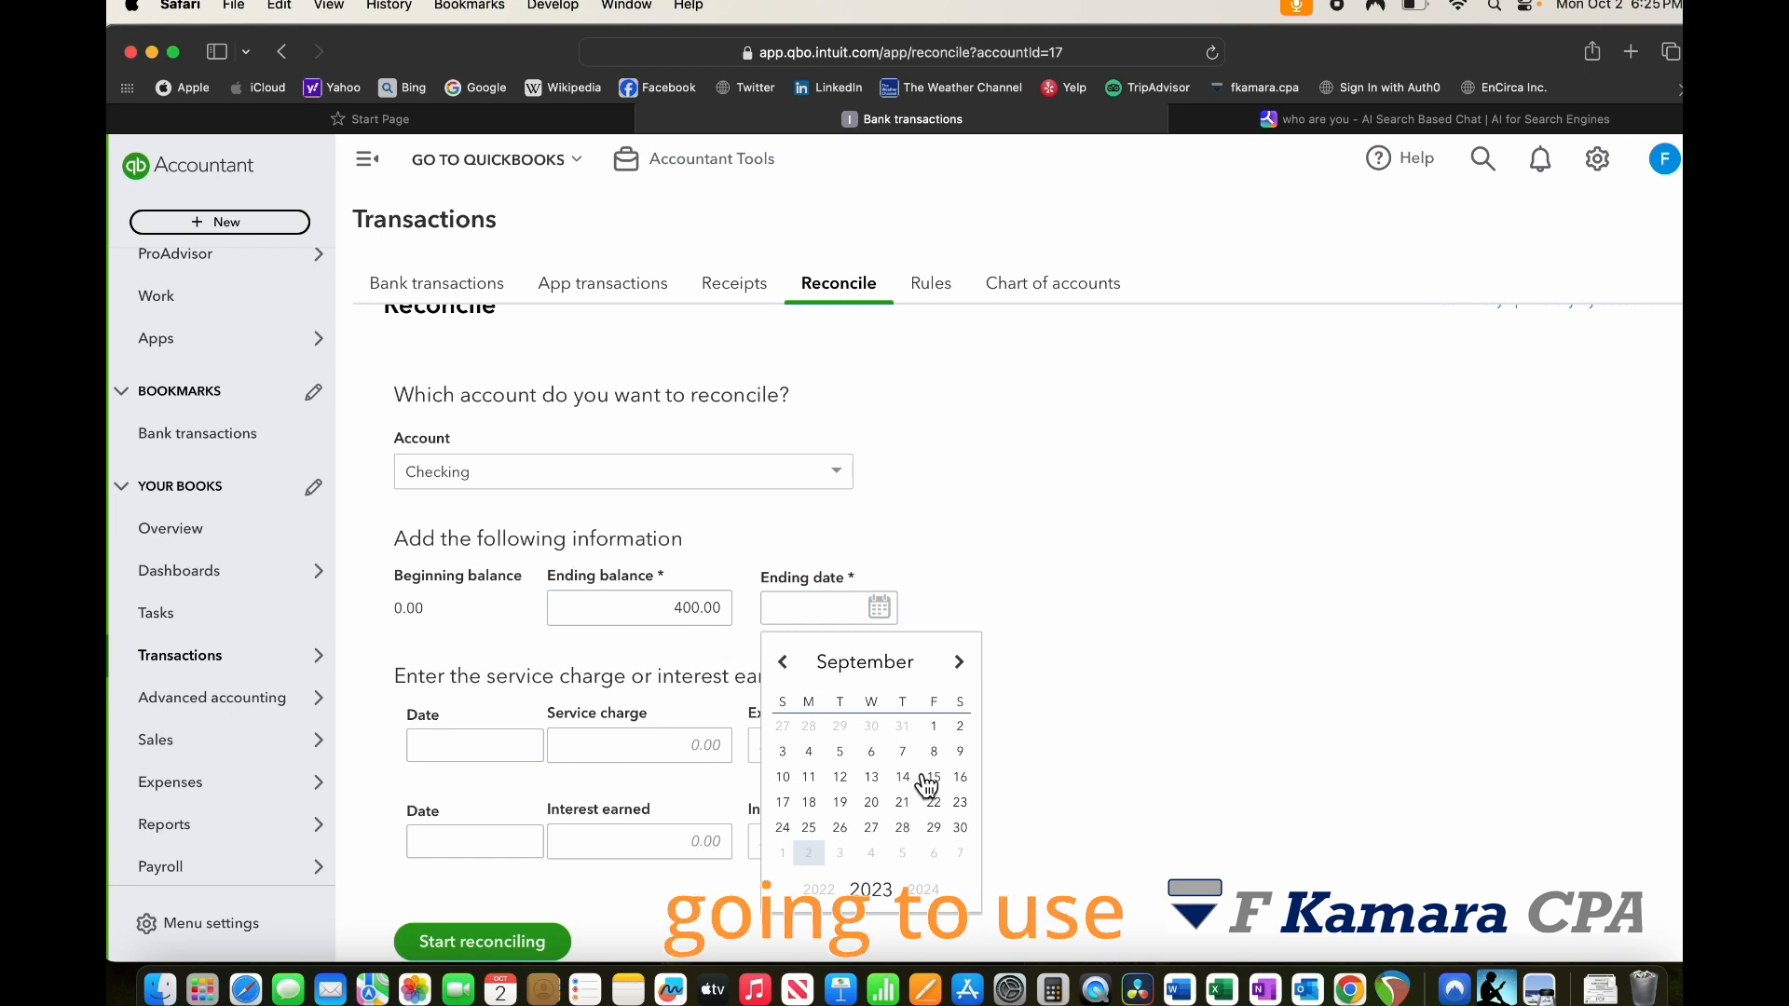
click(965, 829)
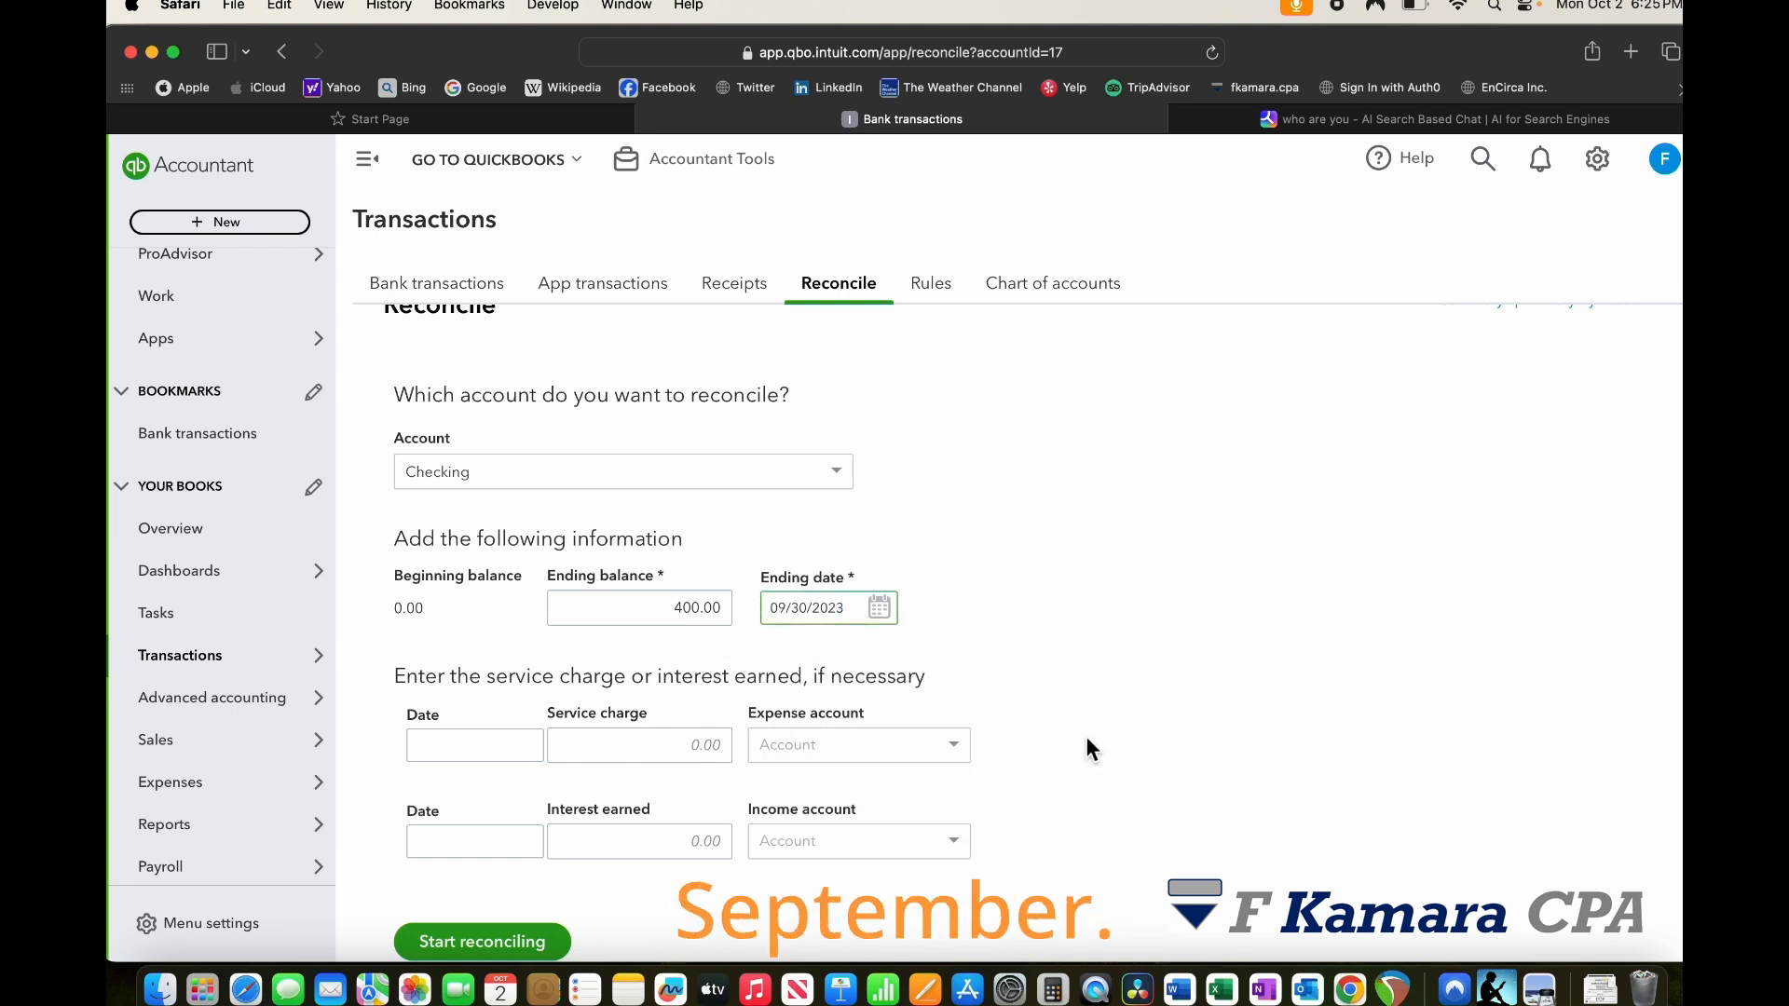
Step: Start reconciling the Checking account and dismiss the tip about seeing more transactions
scroll(1127, 668, down, 1)
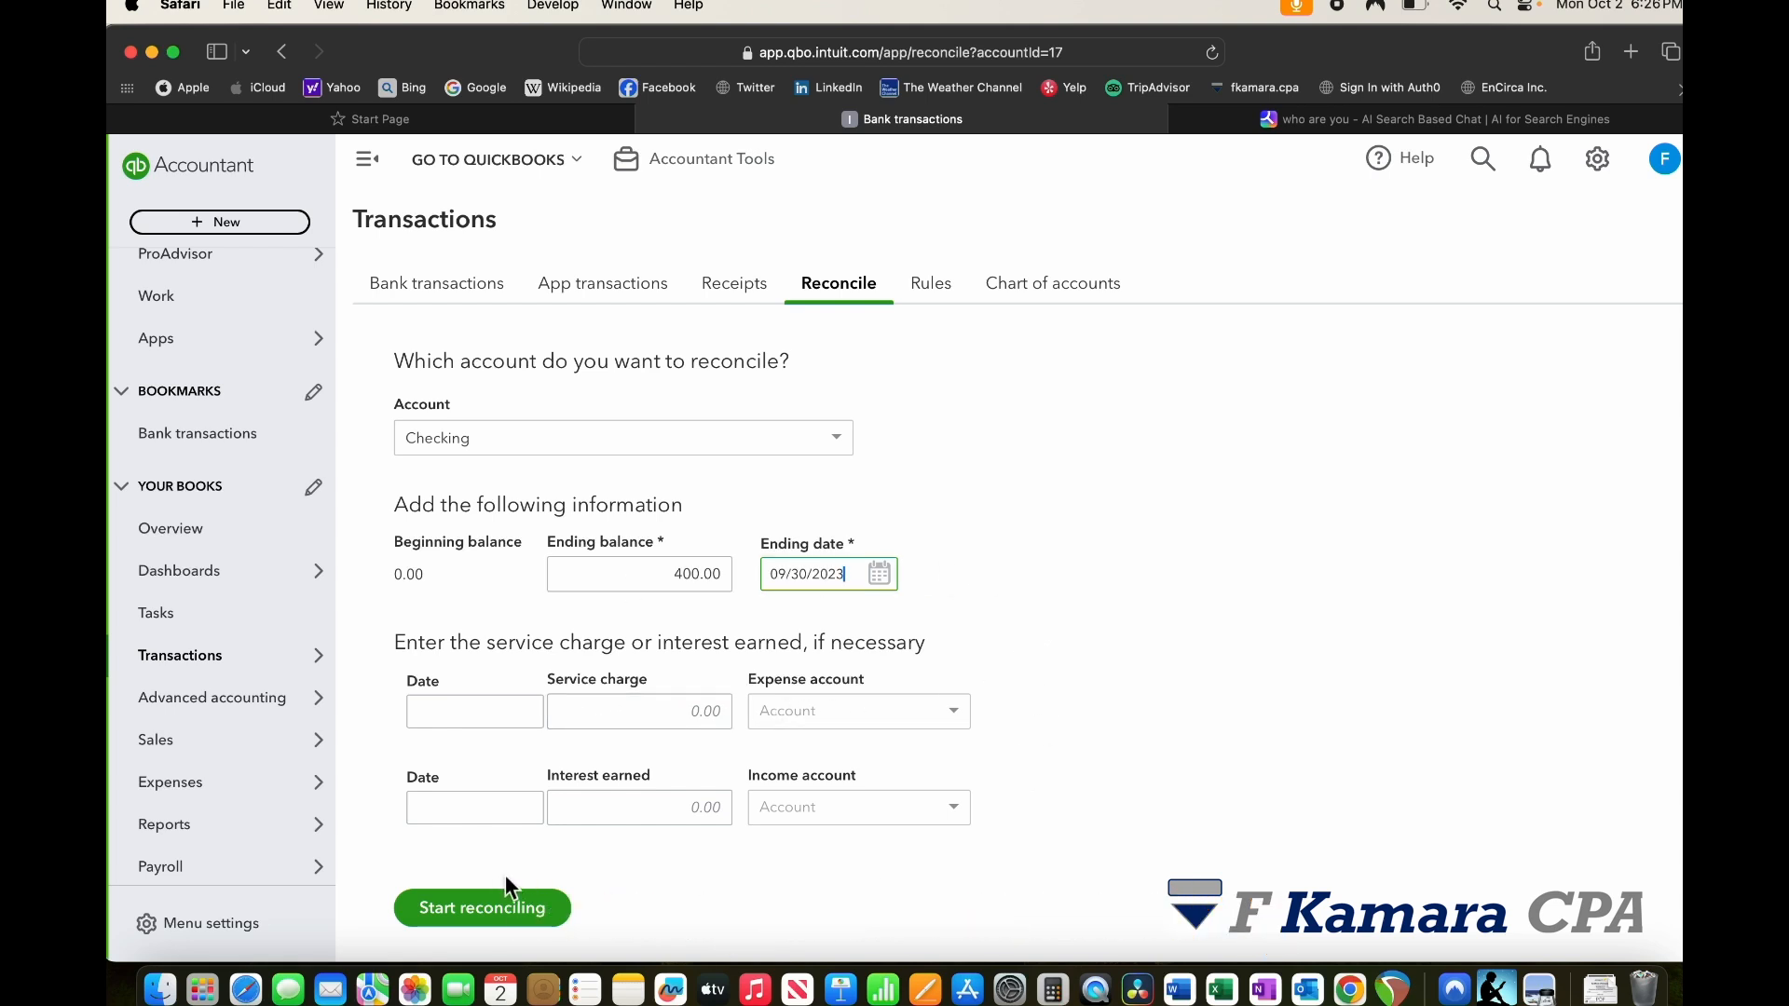
scroll(678, 830, down, 1)
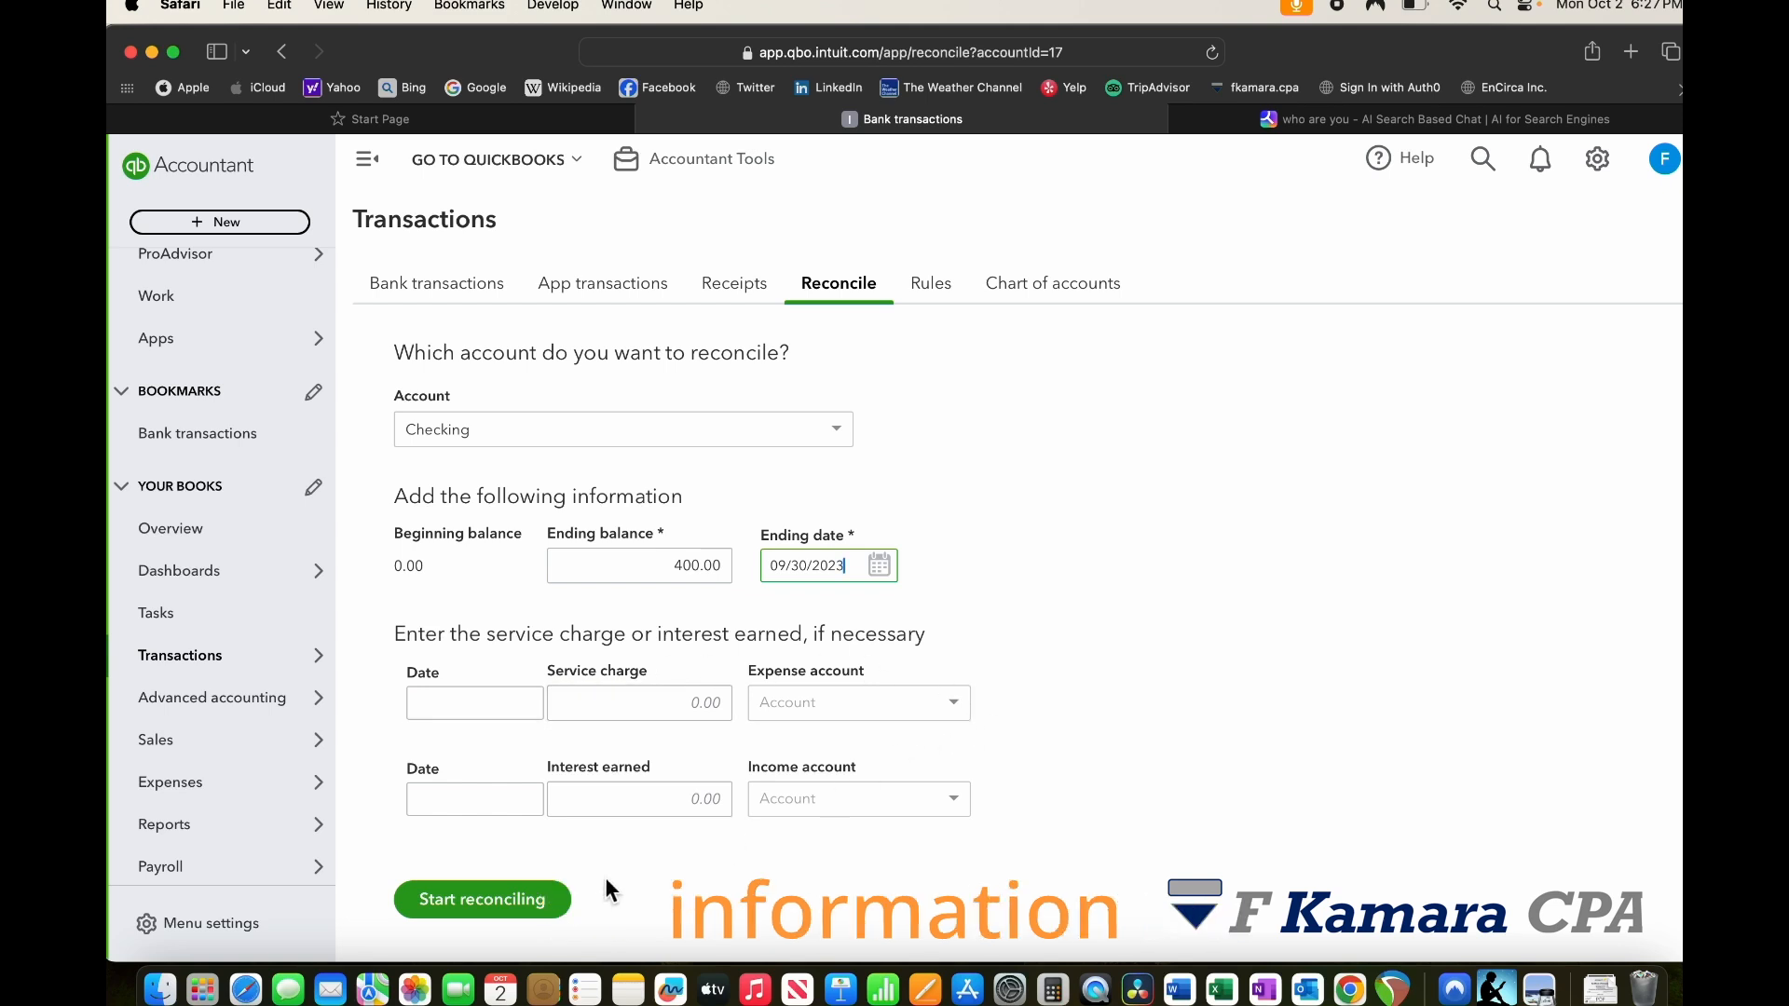
click(518, 900)
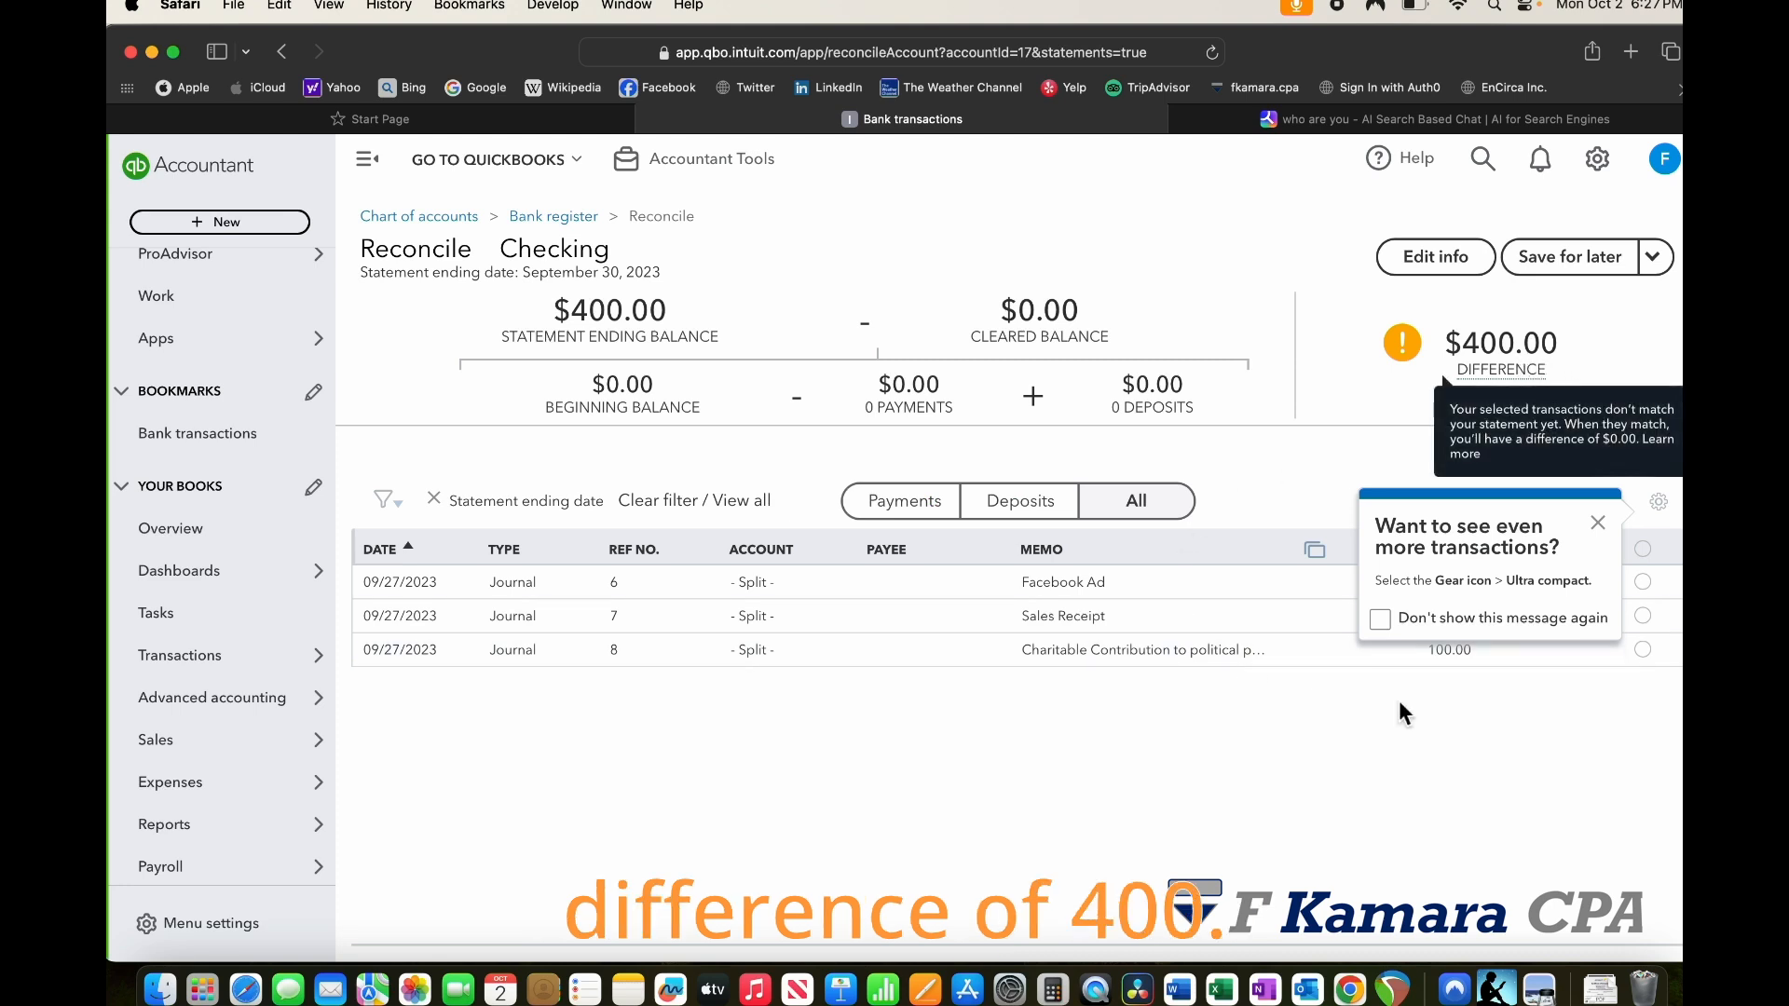
click(1597, 522)
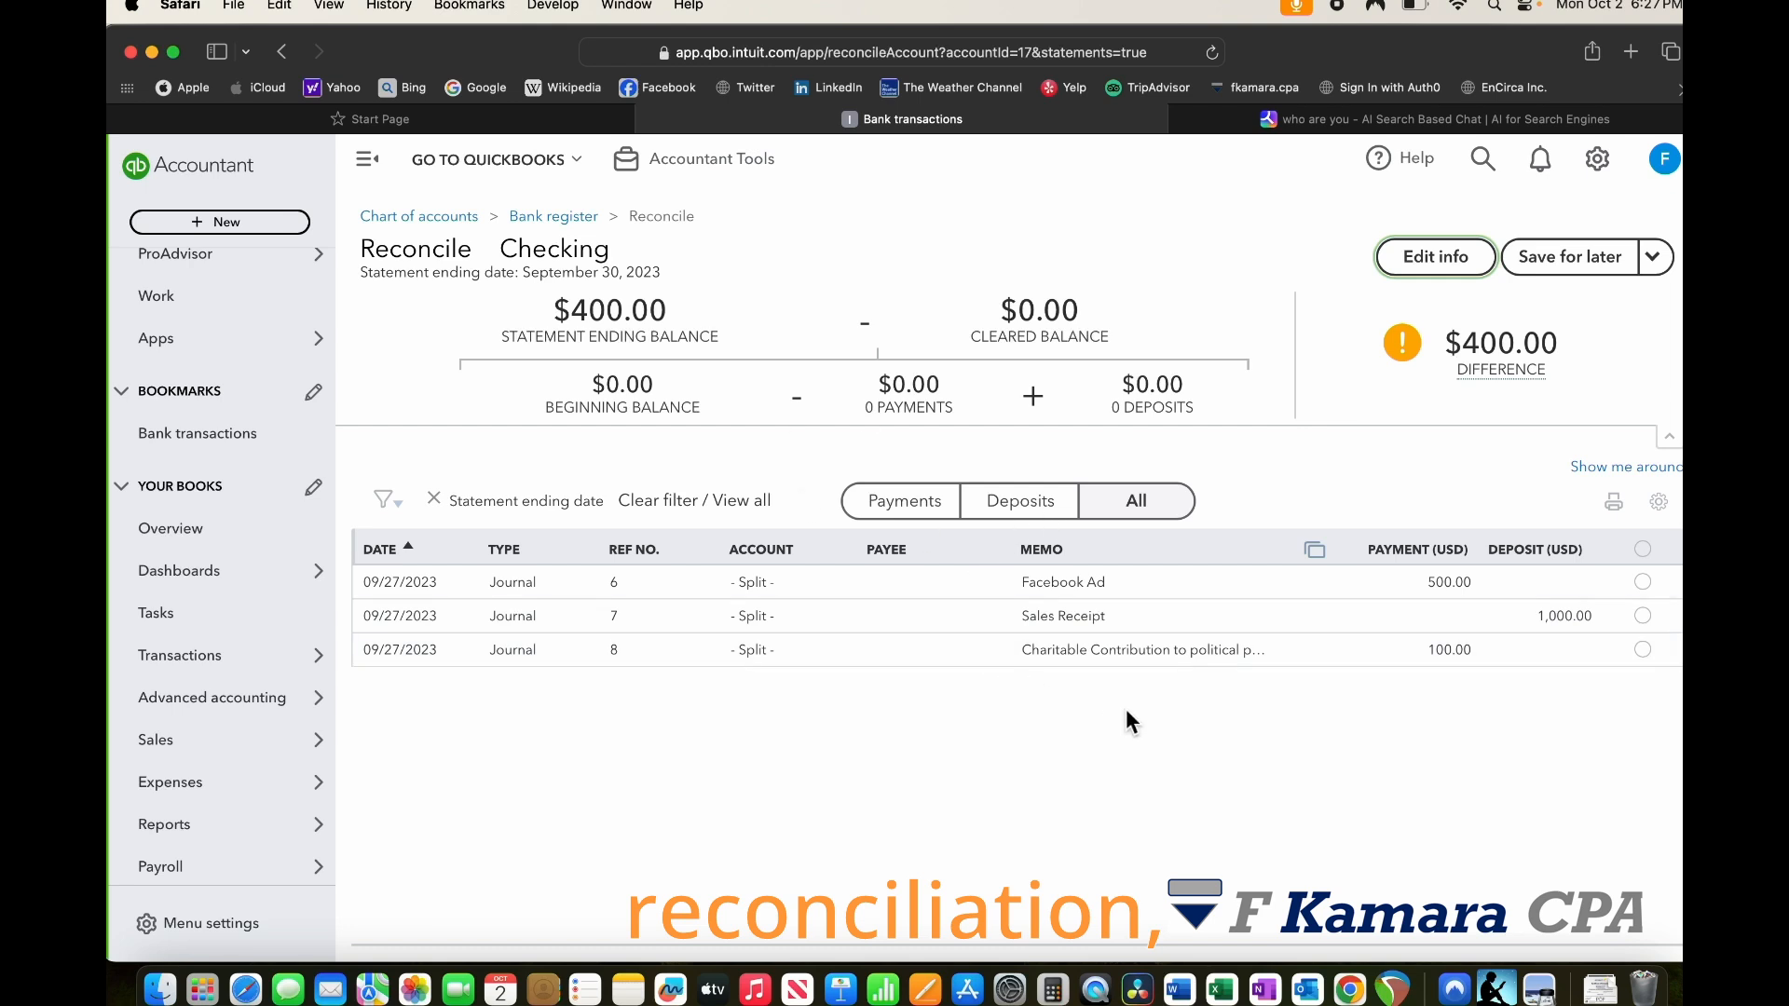
Step: Examine the difference, statement ending balance, statement ending date and beginning balance of the Checking reconciliation
mouse_move(1516, 377)
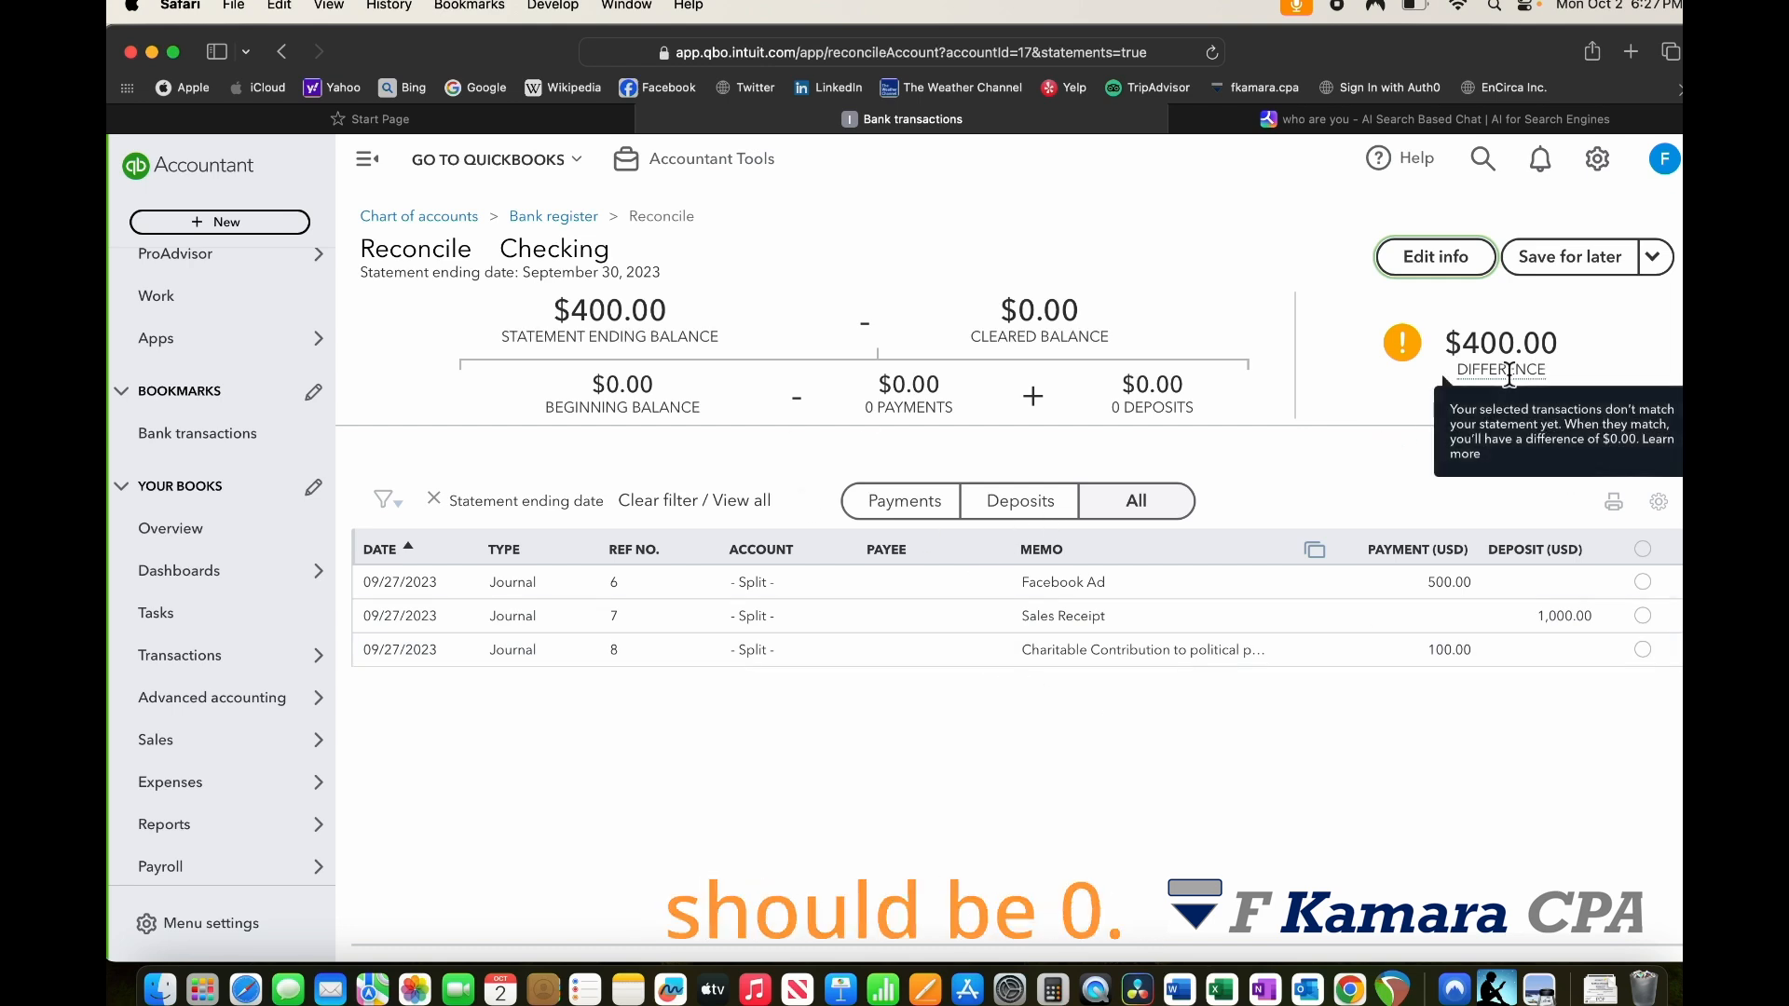
drag(1444, 333, 1656, 367)
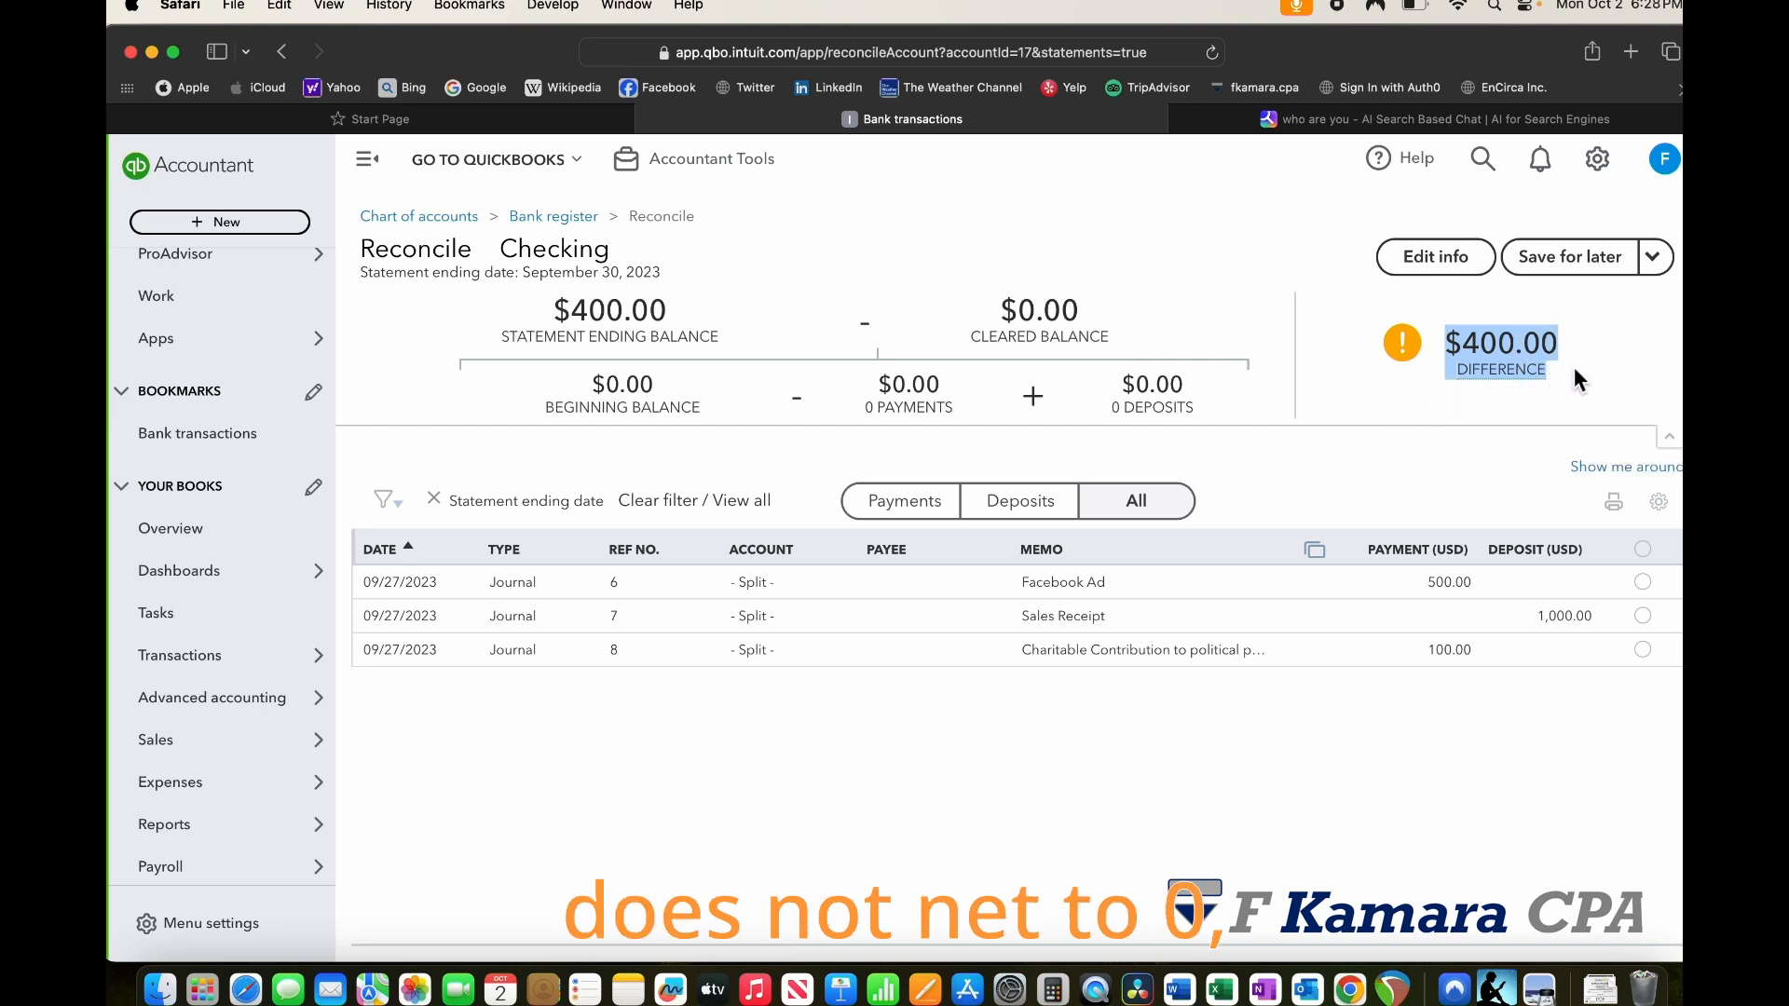
mouse_move(1580, 372)
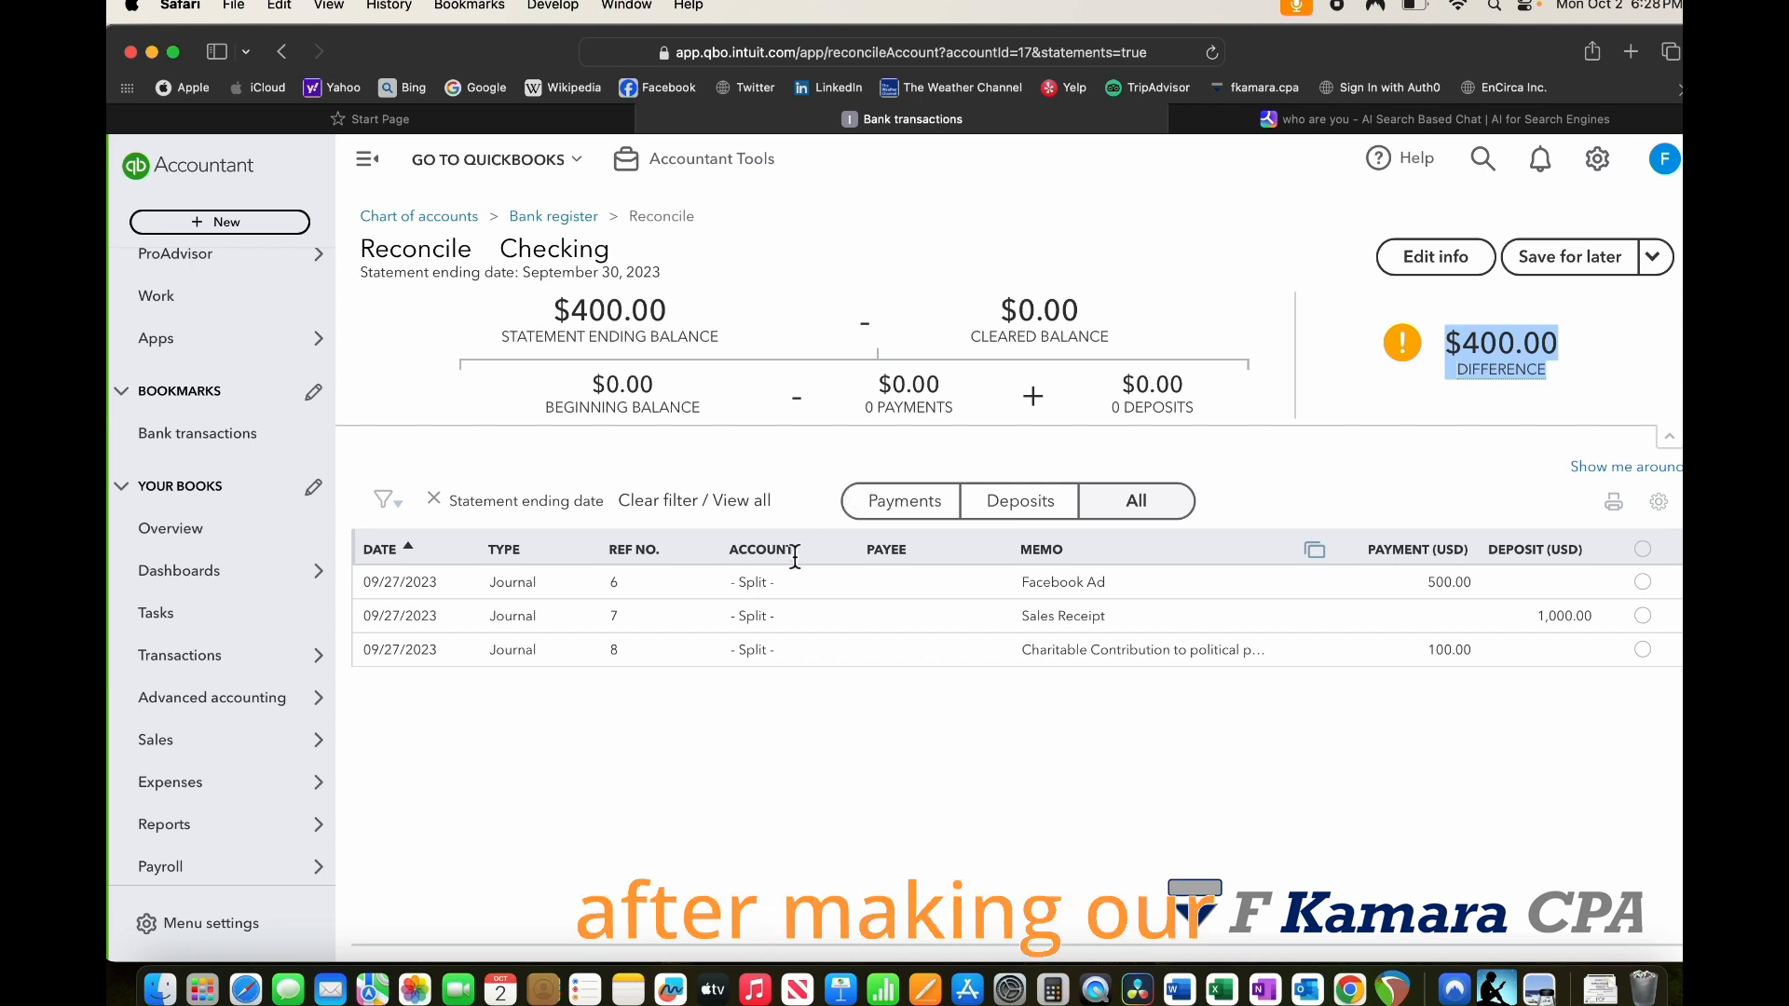
mouse_move(1476, 368)
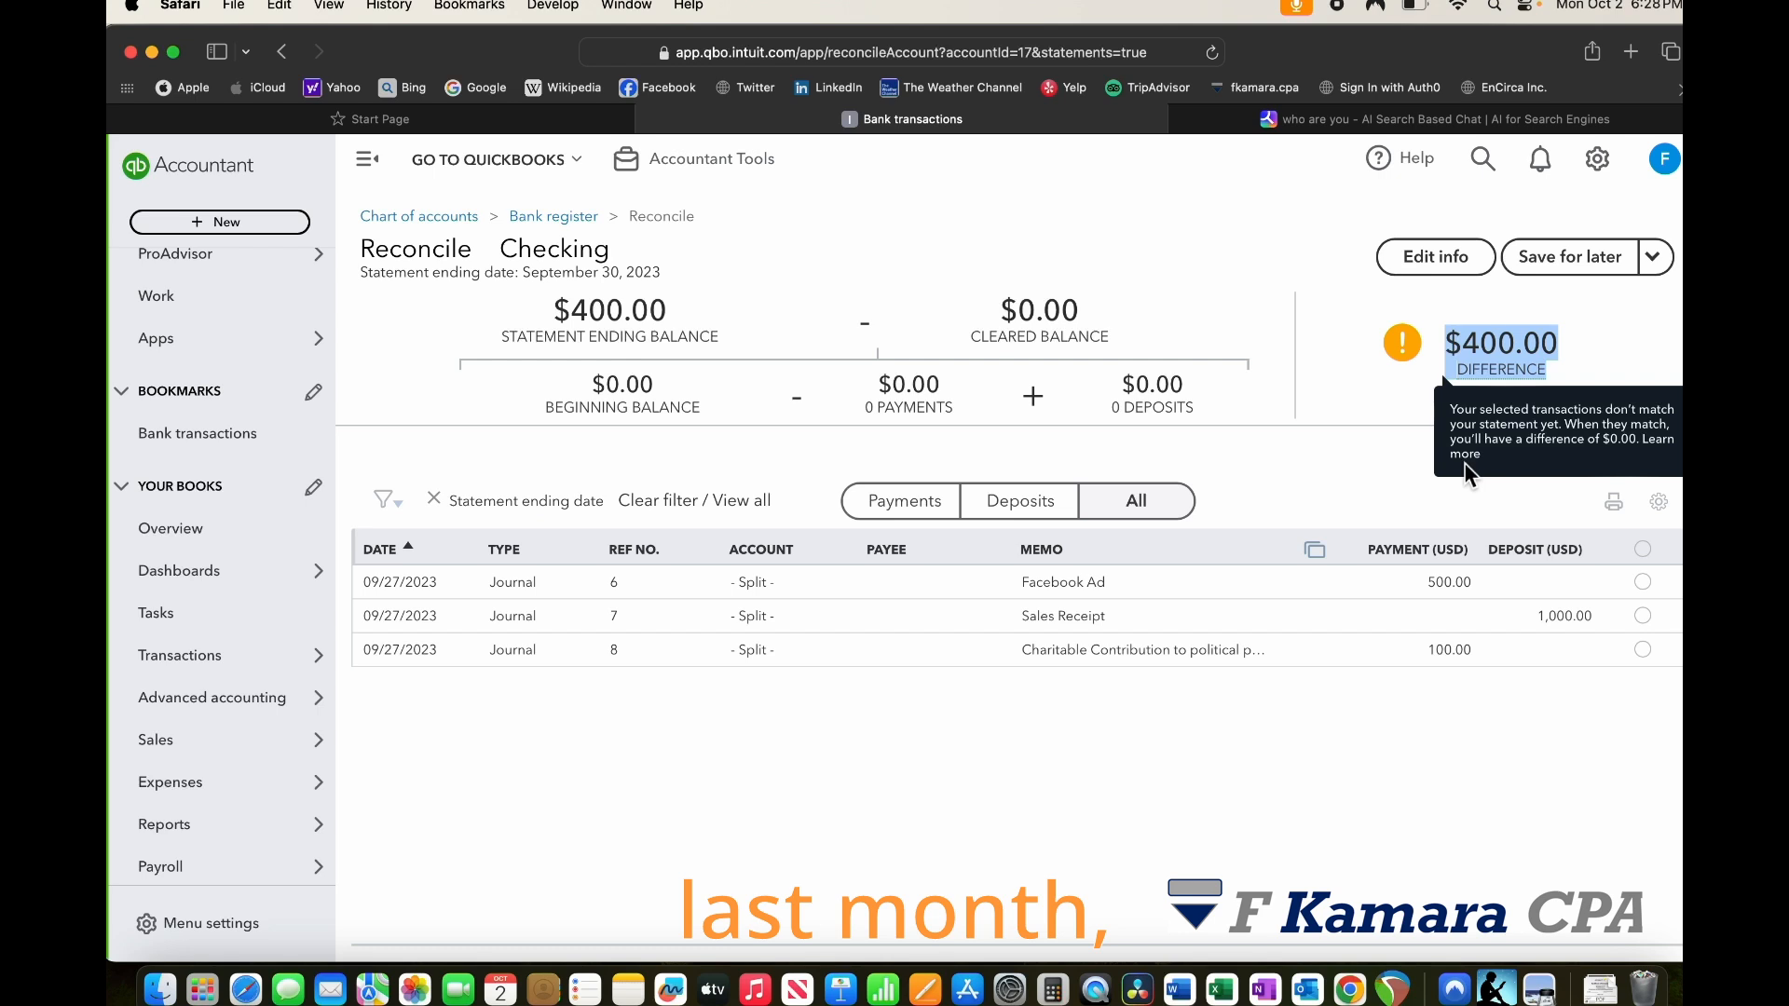
click(1406, 503)
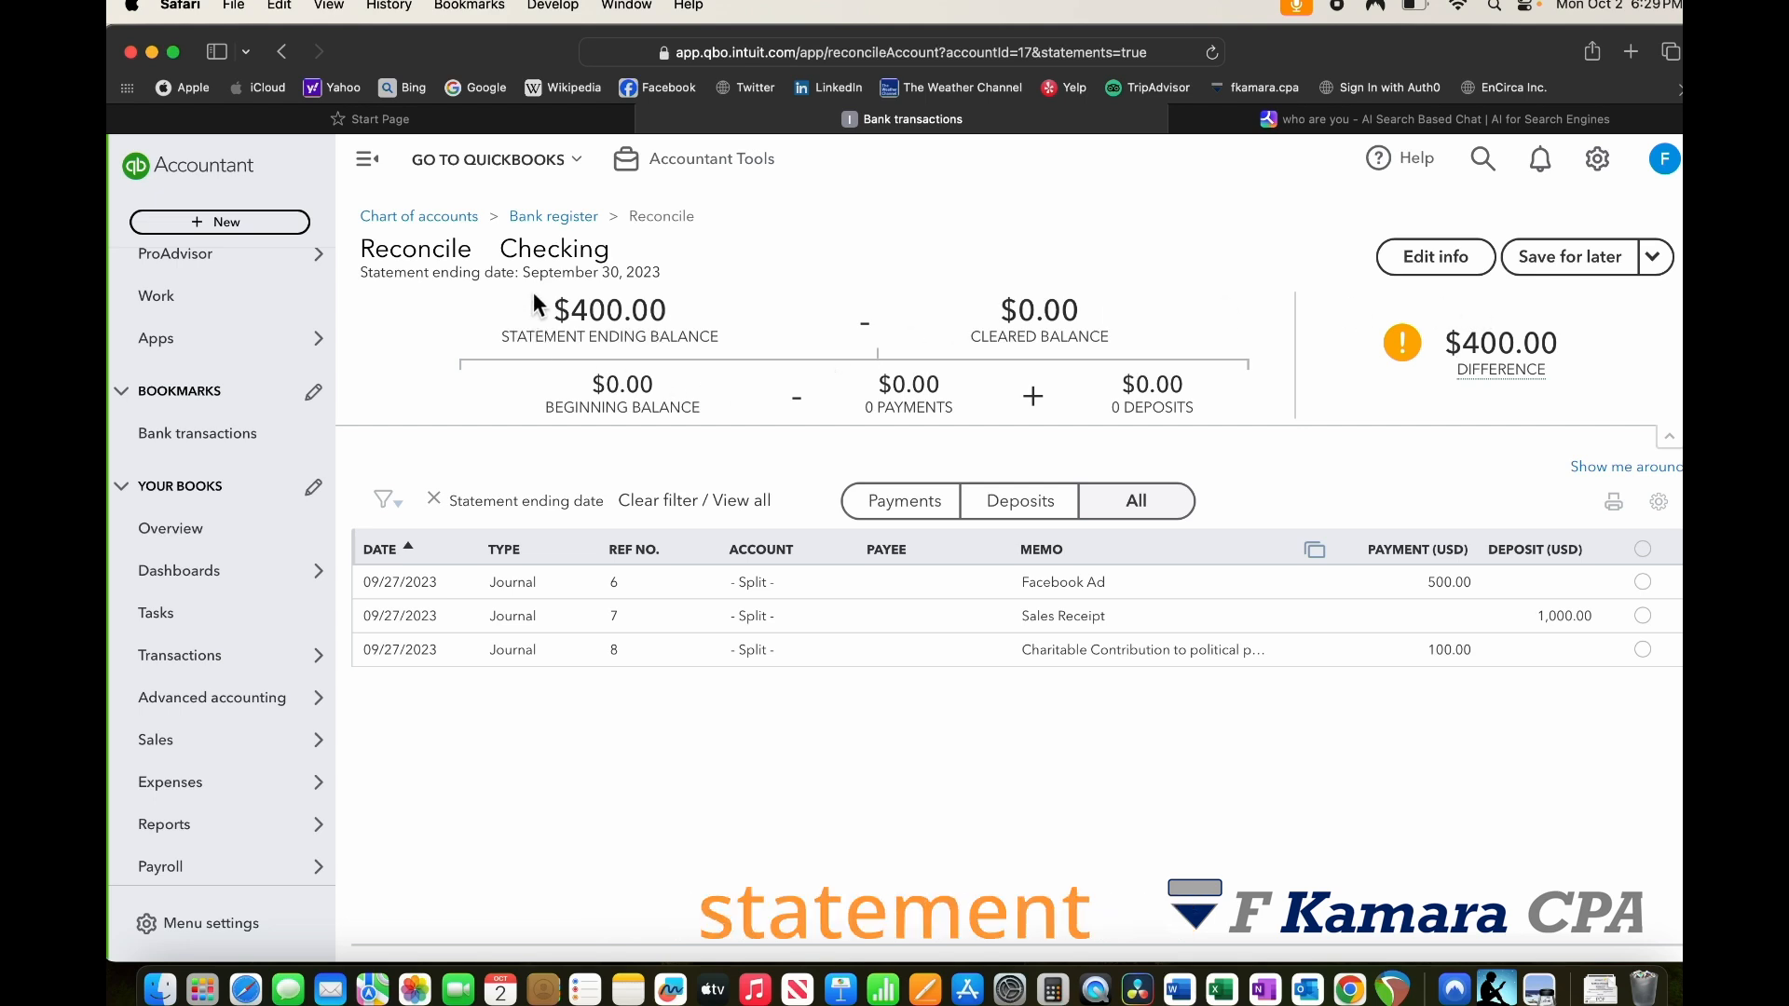
drag(551, 304, 763, 337)
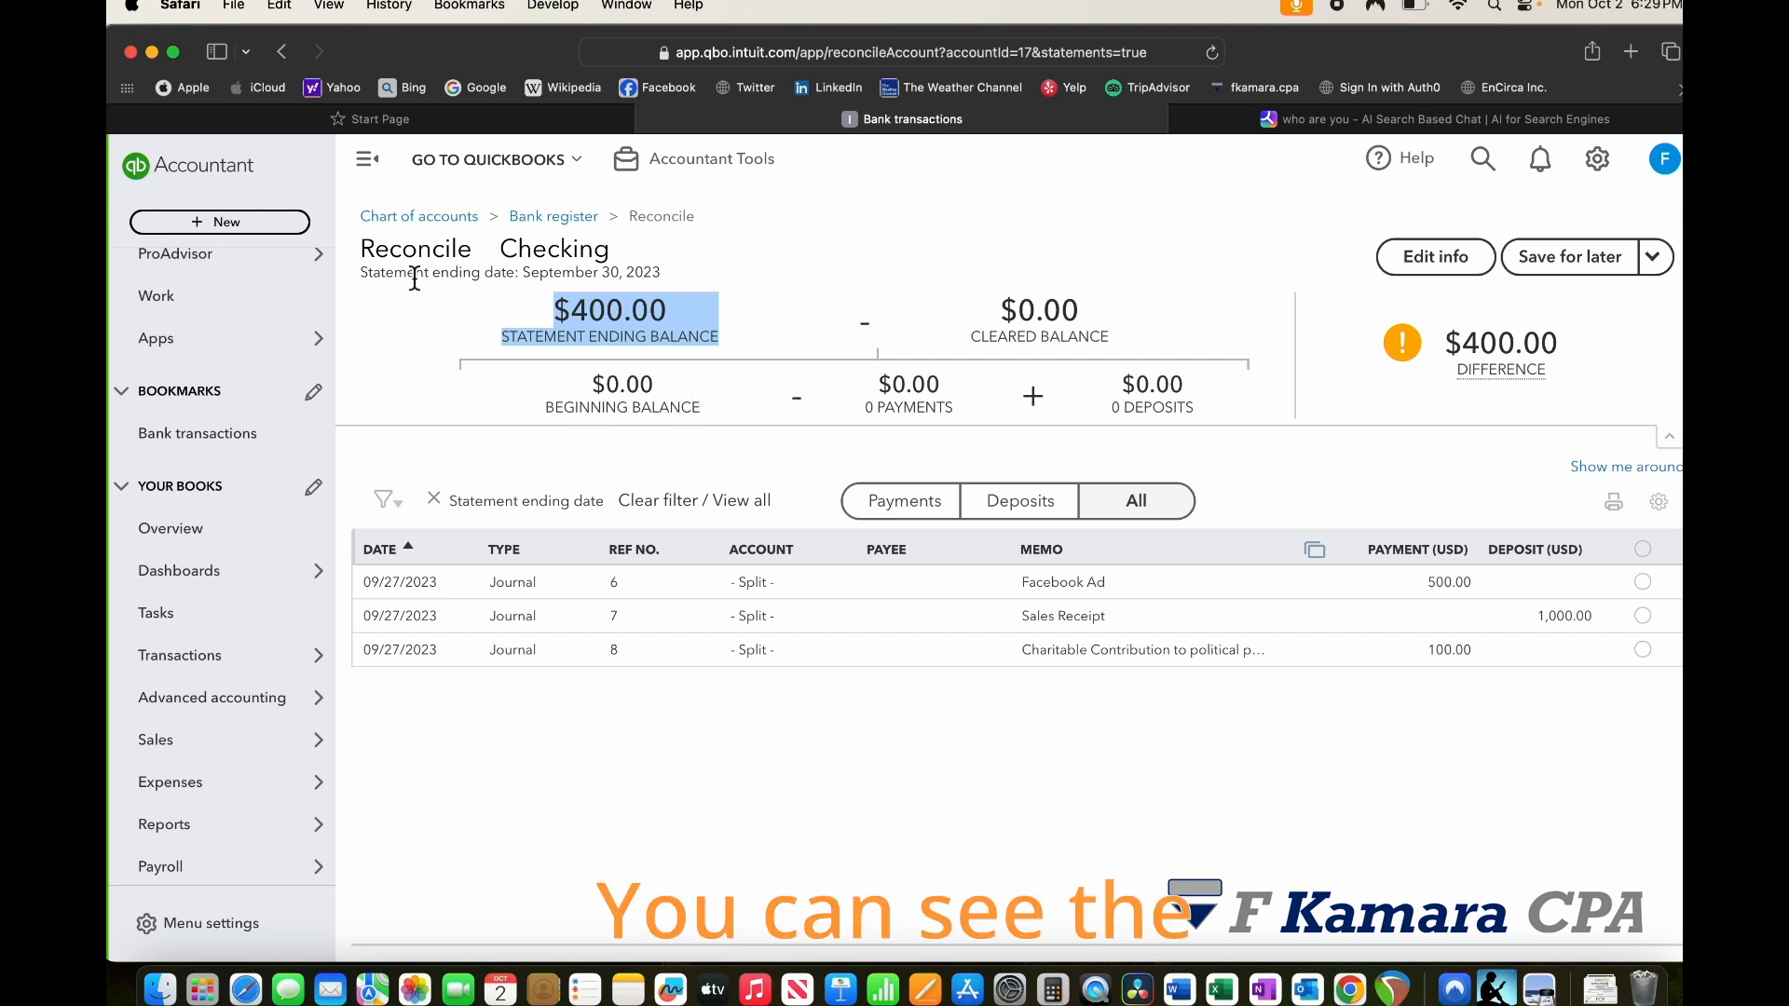
click(373, 270)
drag(373, 270, 678, 277)
click(667, 276)
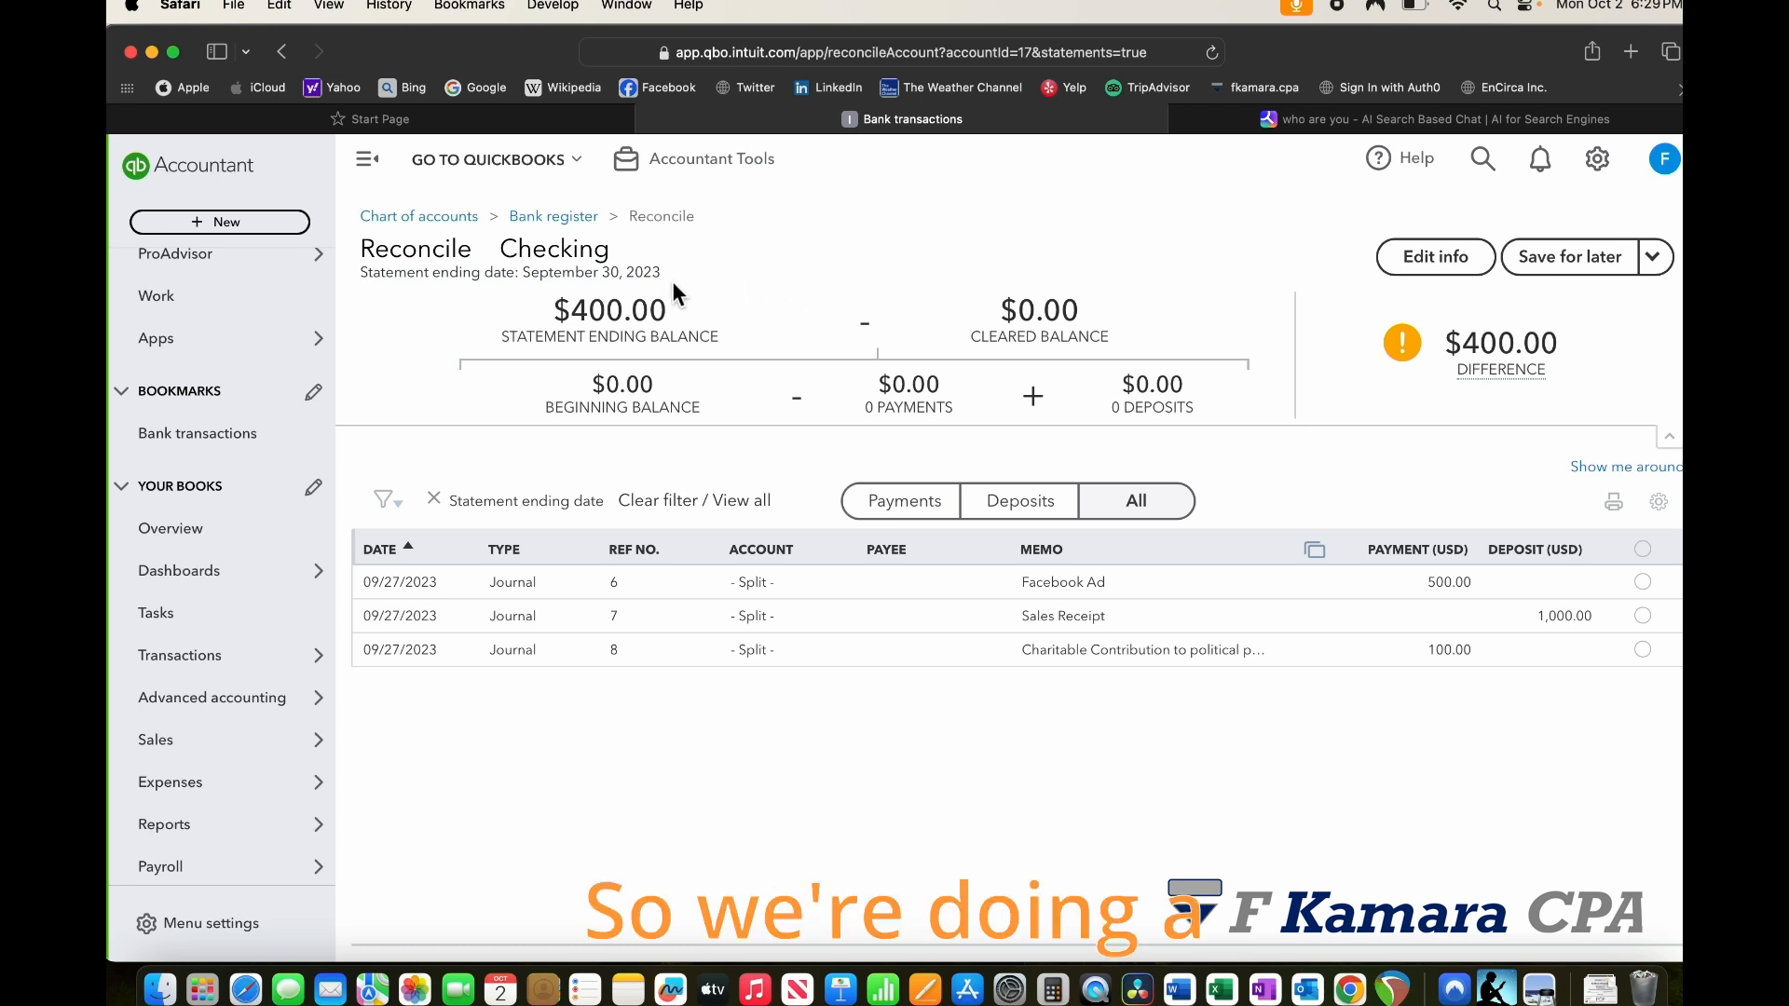
drag(673, 272, 358, 272)
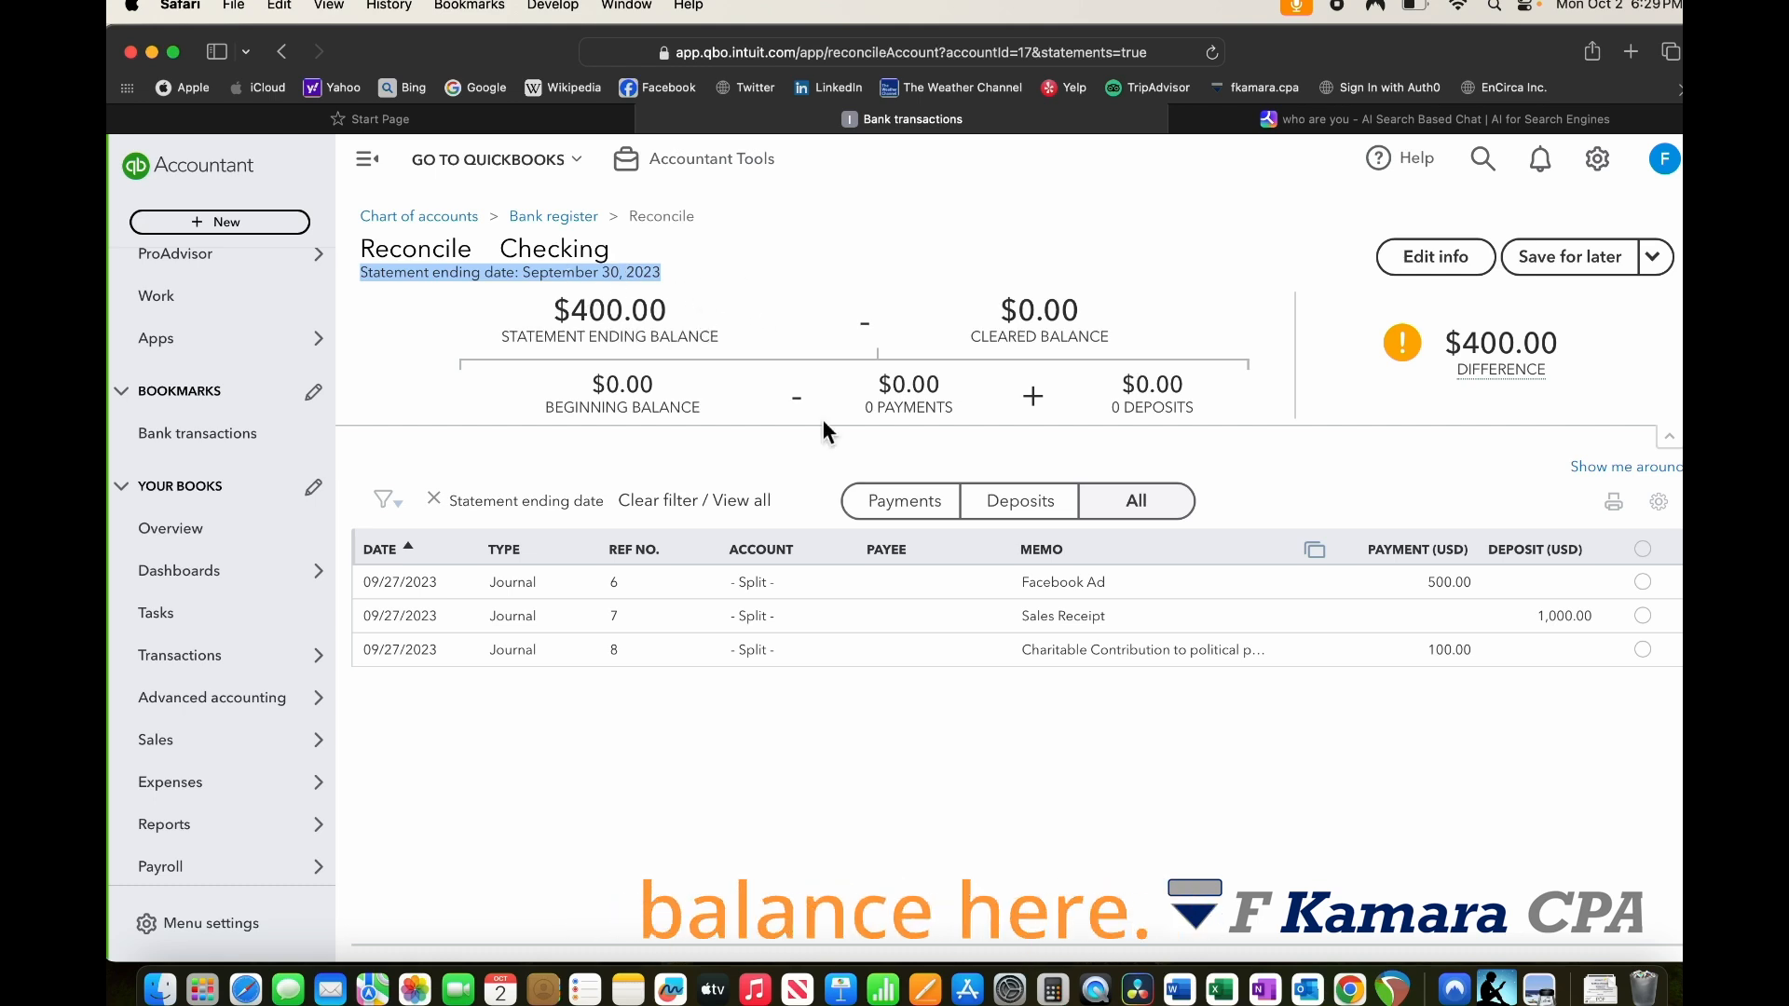
drag(597, 384, 737, 421)
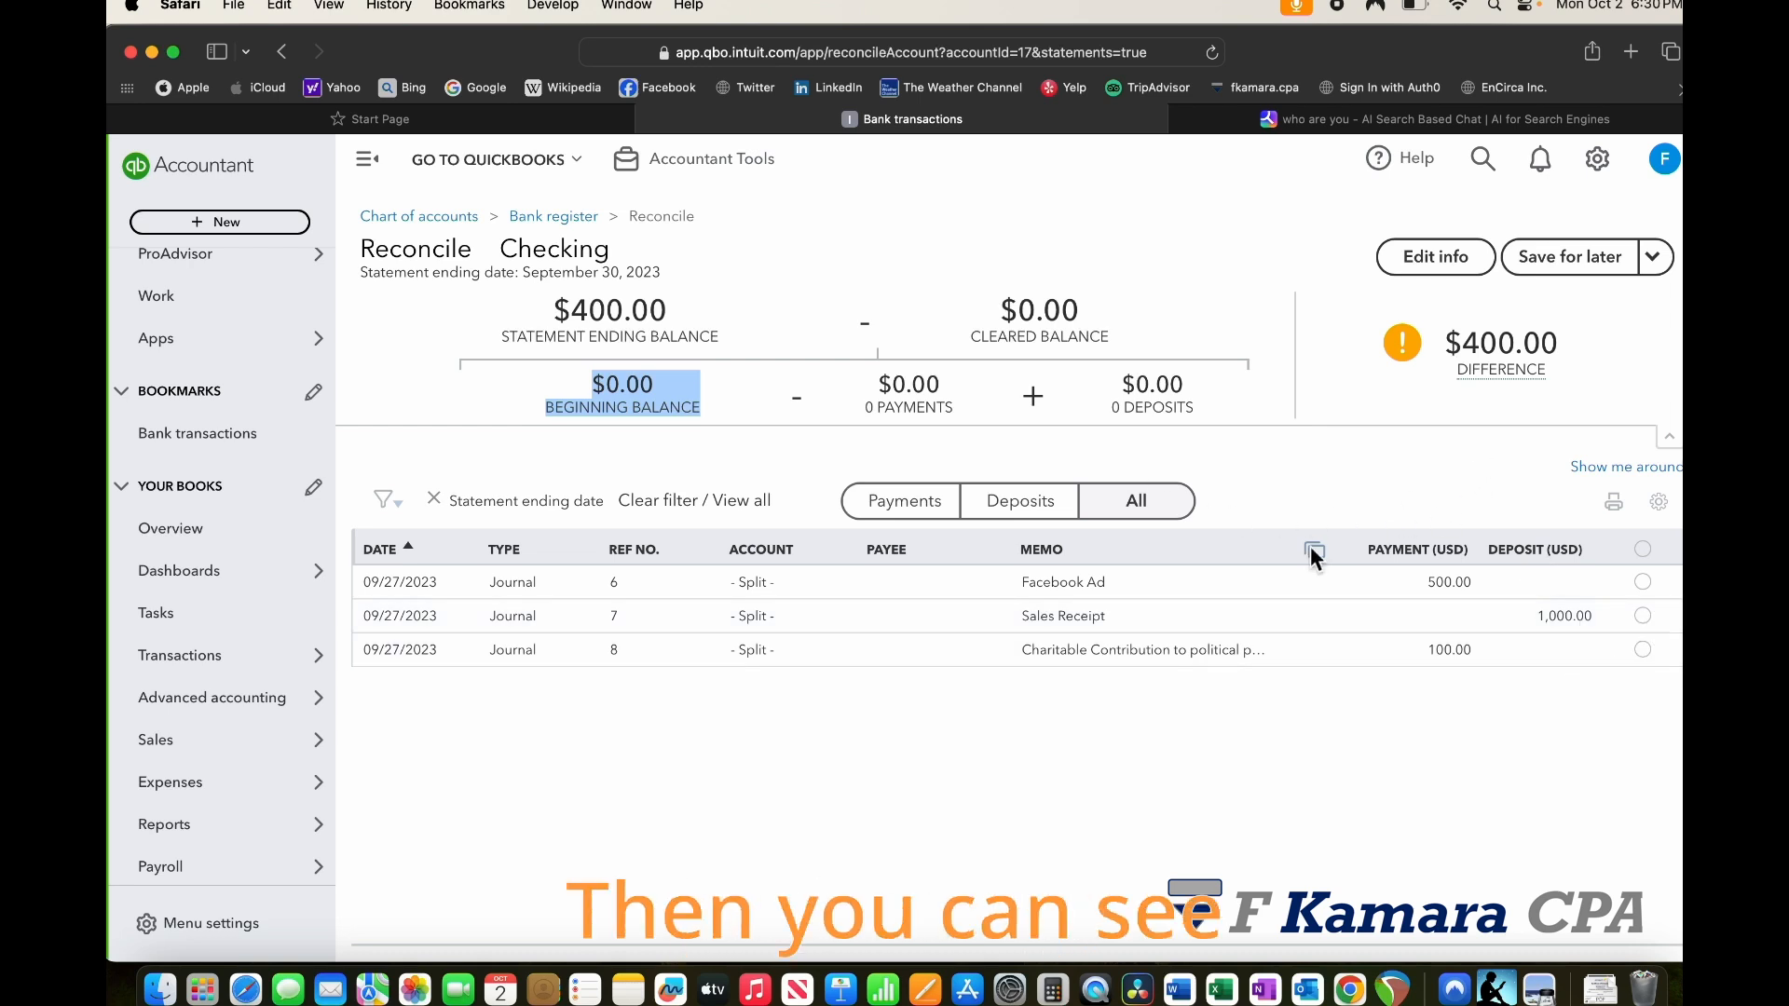
Step: Review the options for finishing or saving the reconciliation and the editable statement information, leaving both without changes
click(1659, 262)
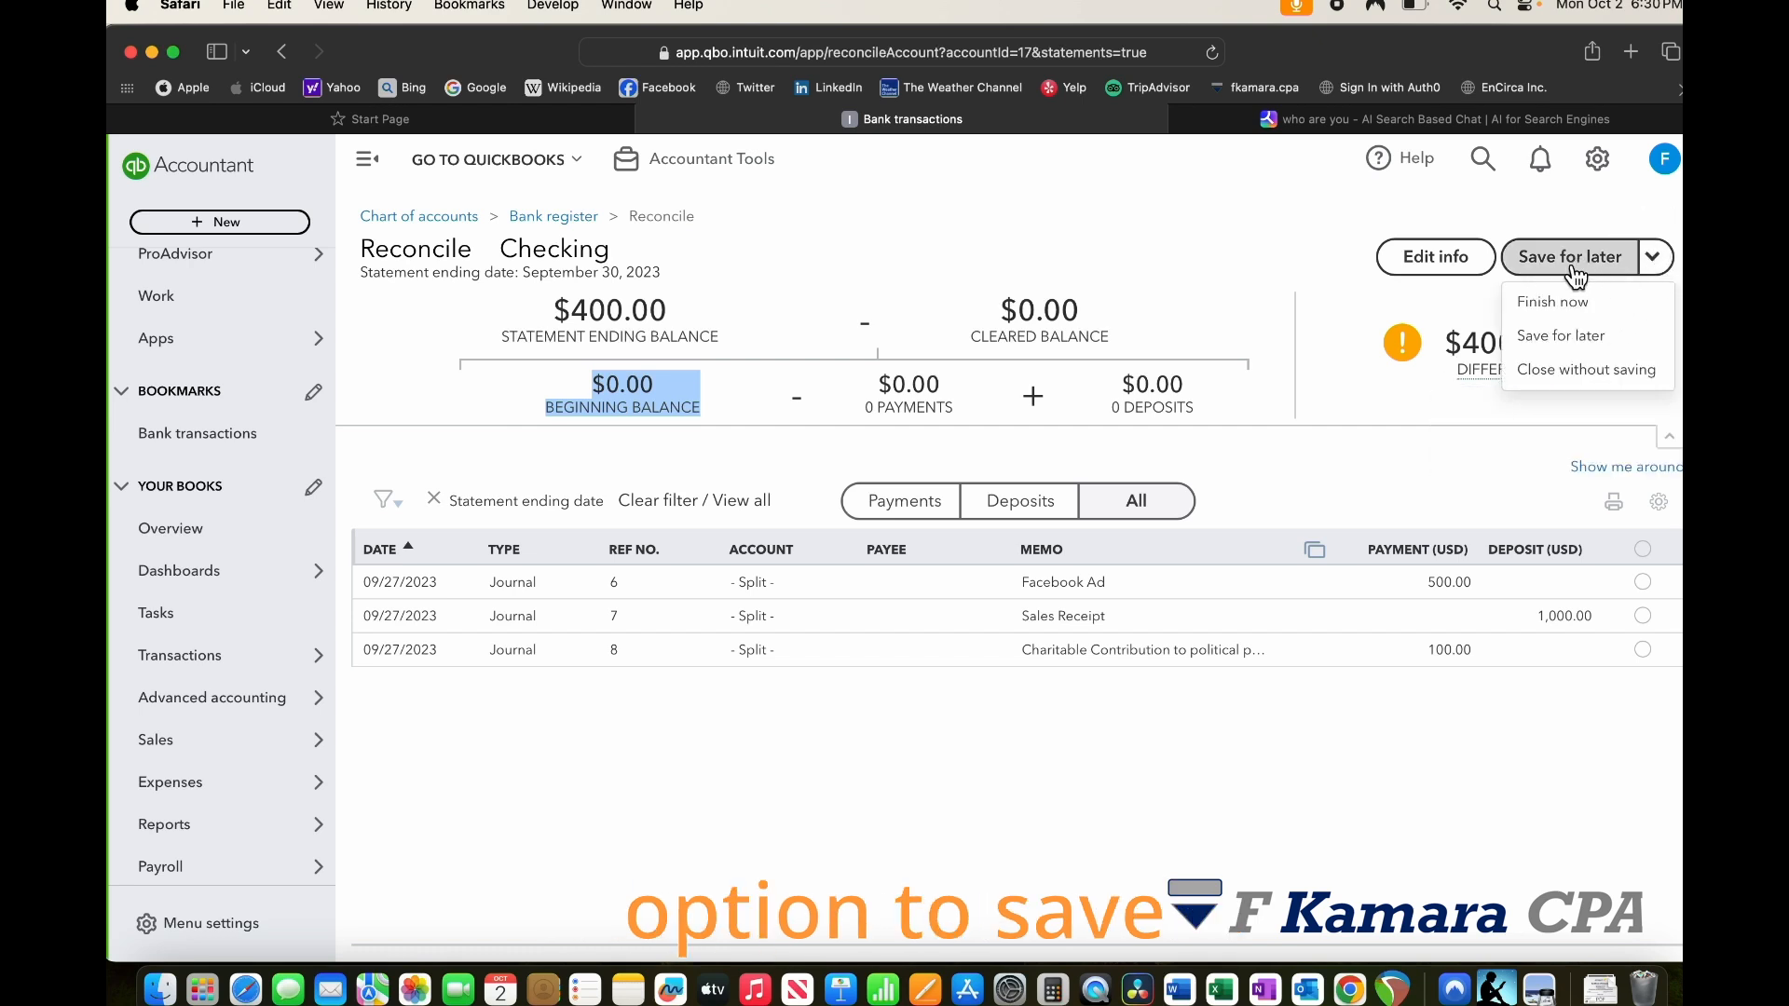
click(1442, 271)
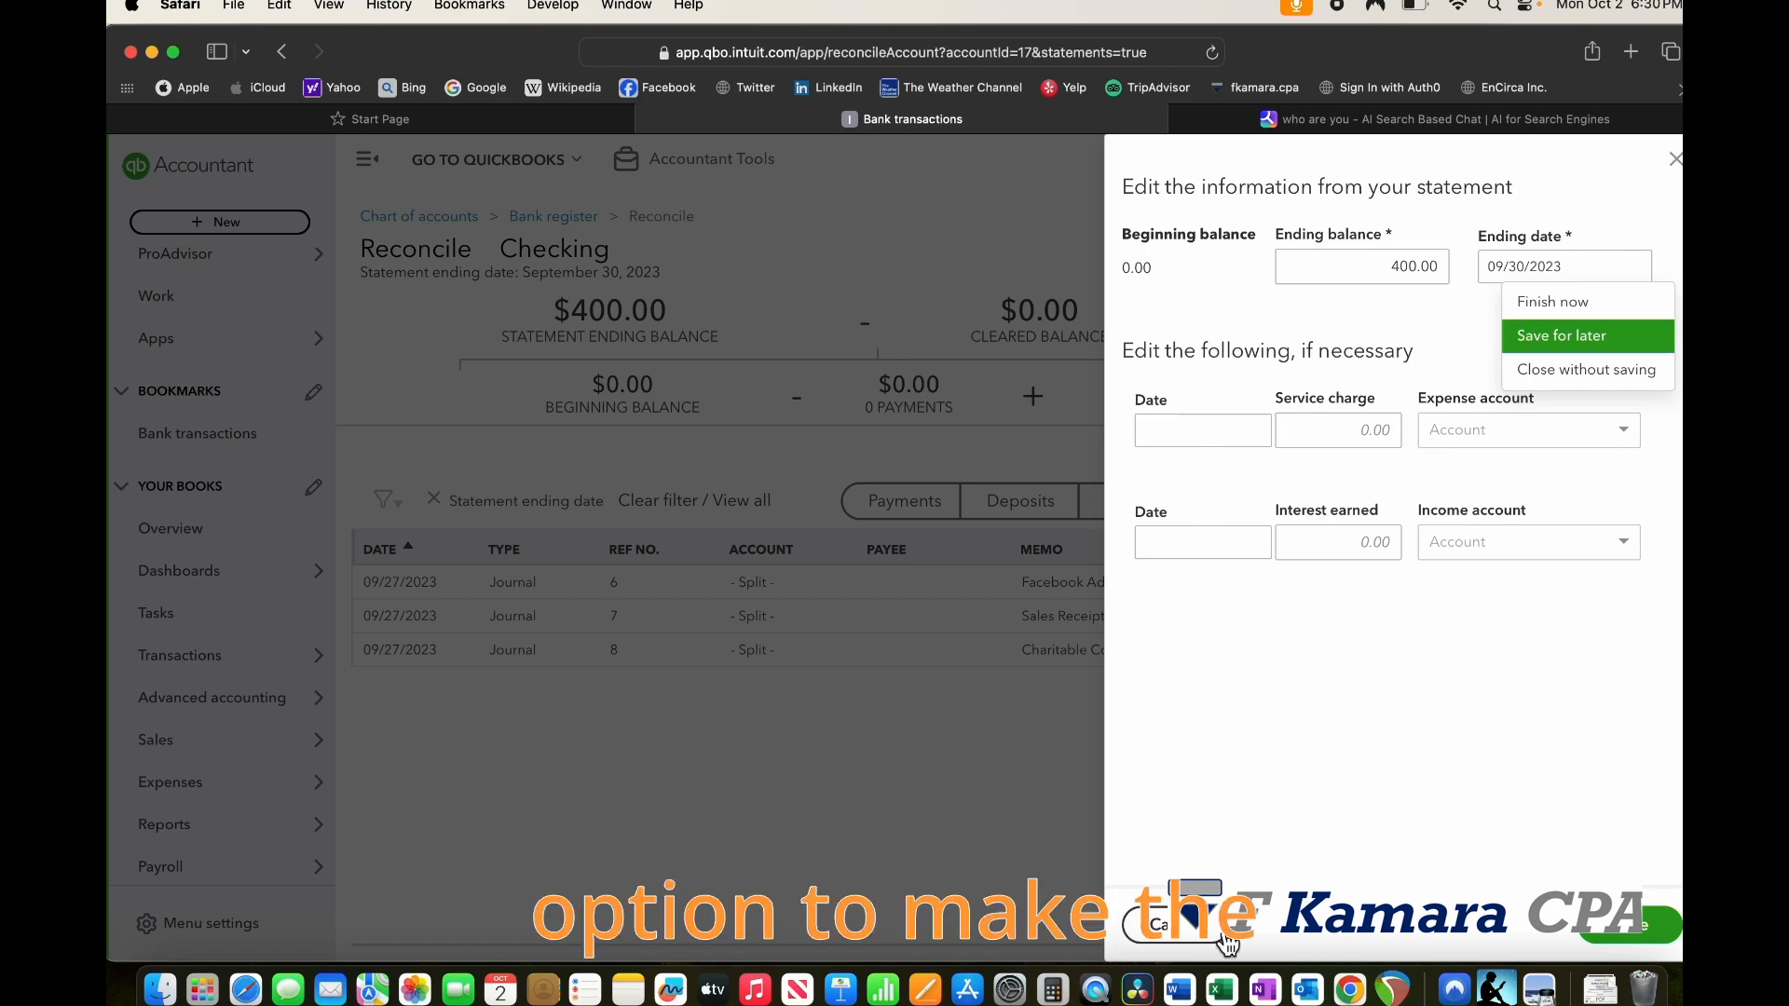
click(1190, 937)
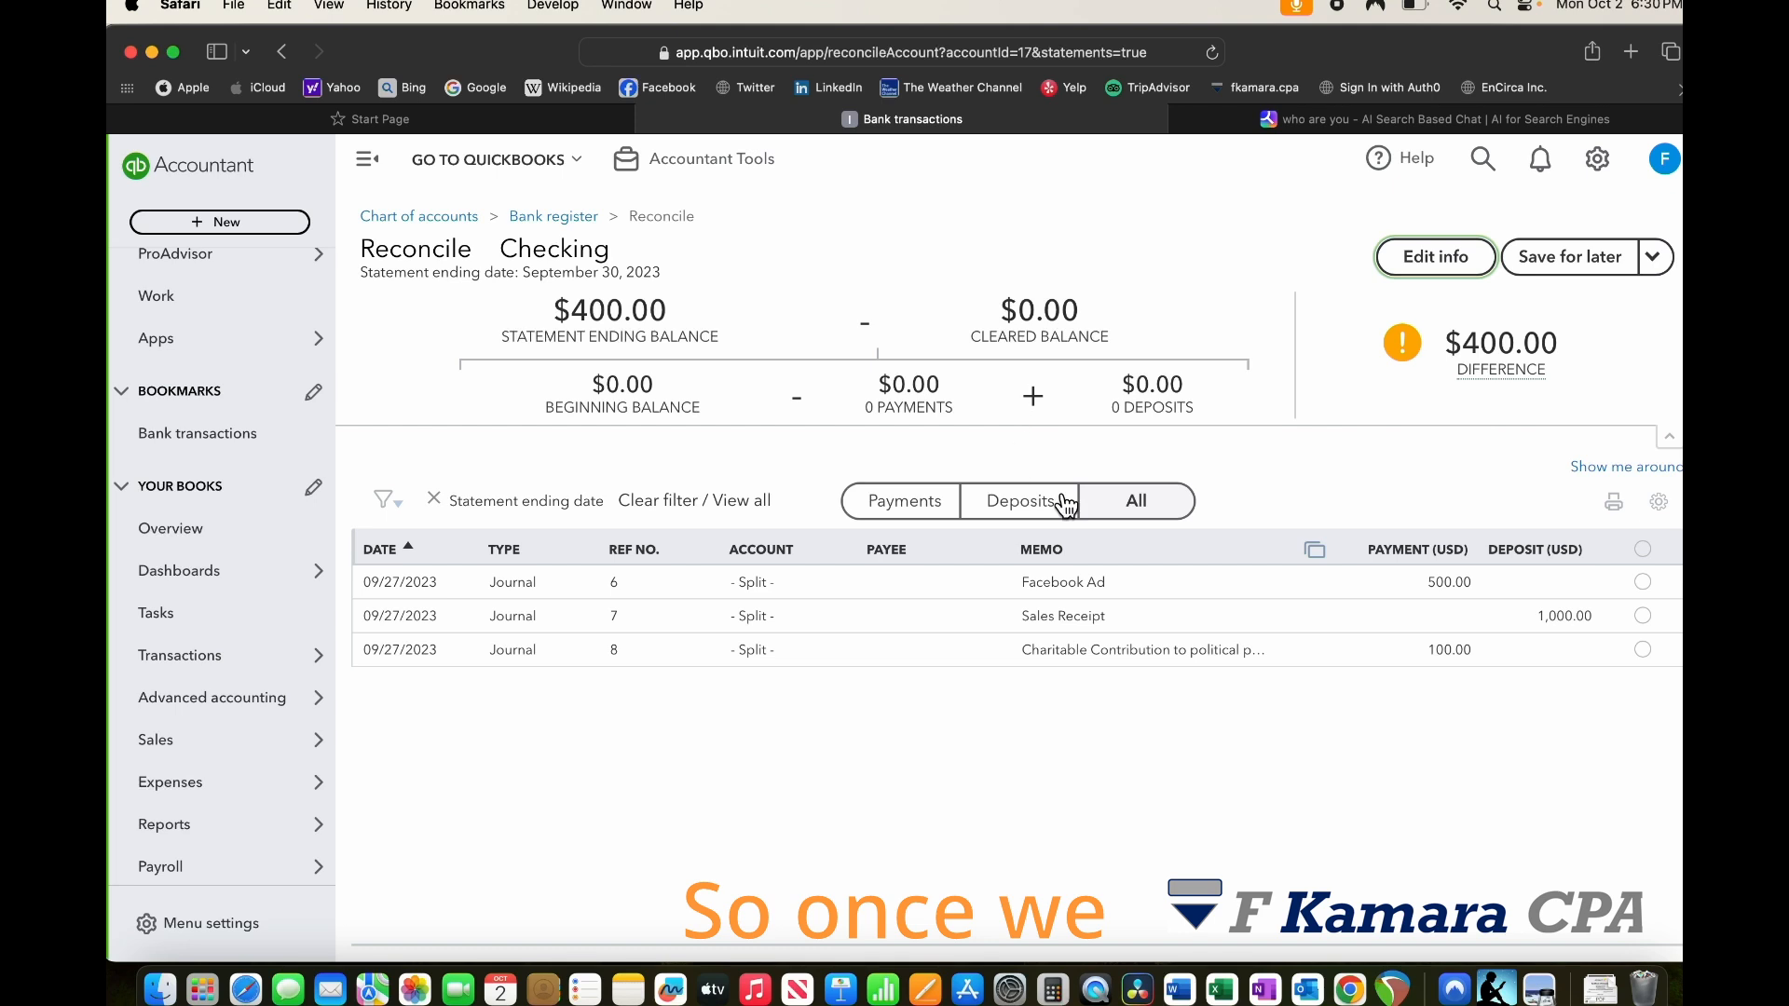
click(1664, 266)
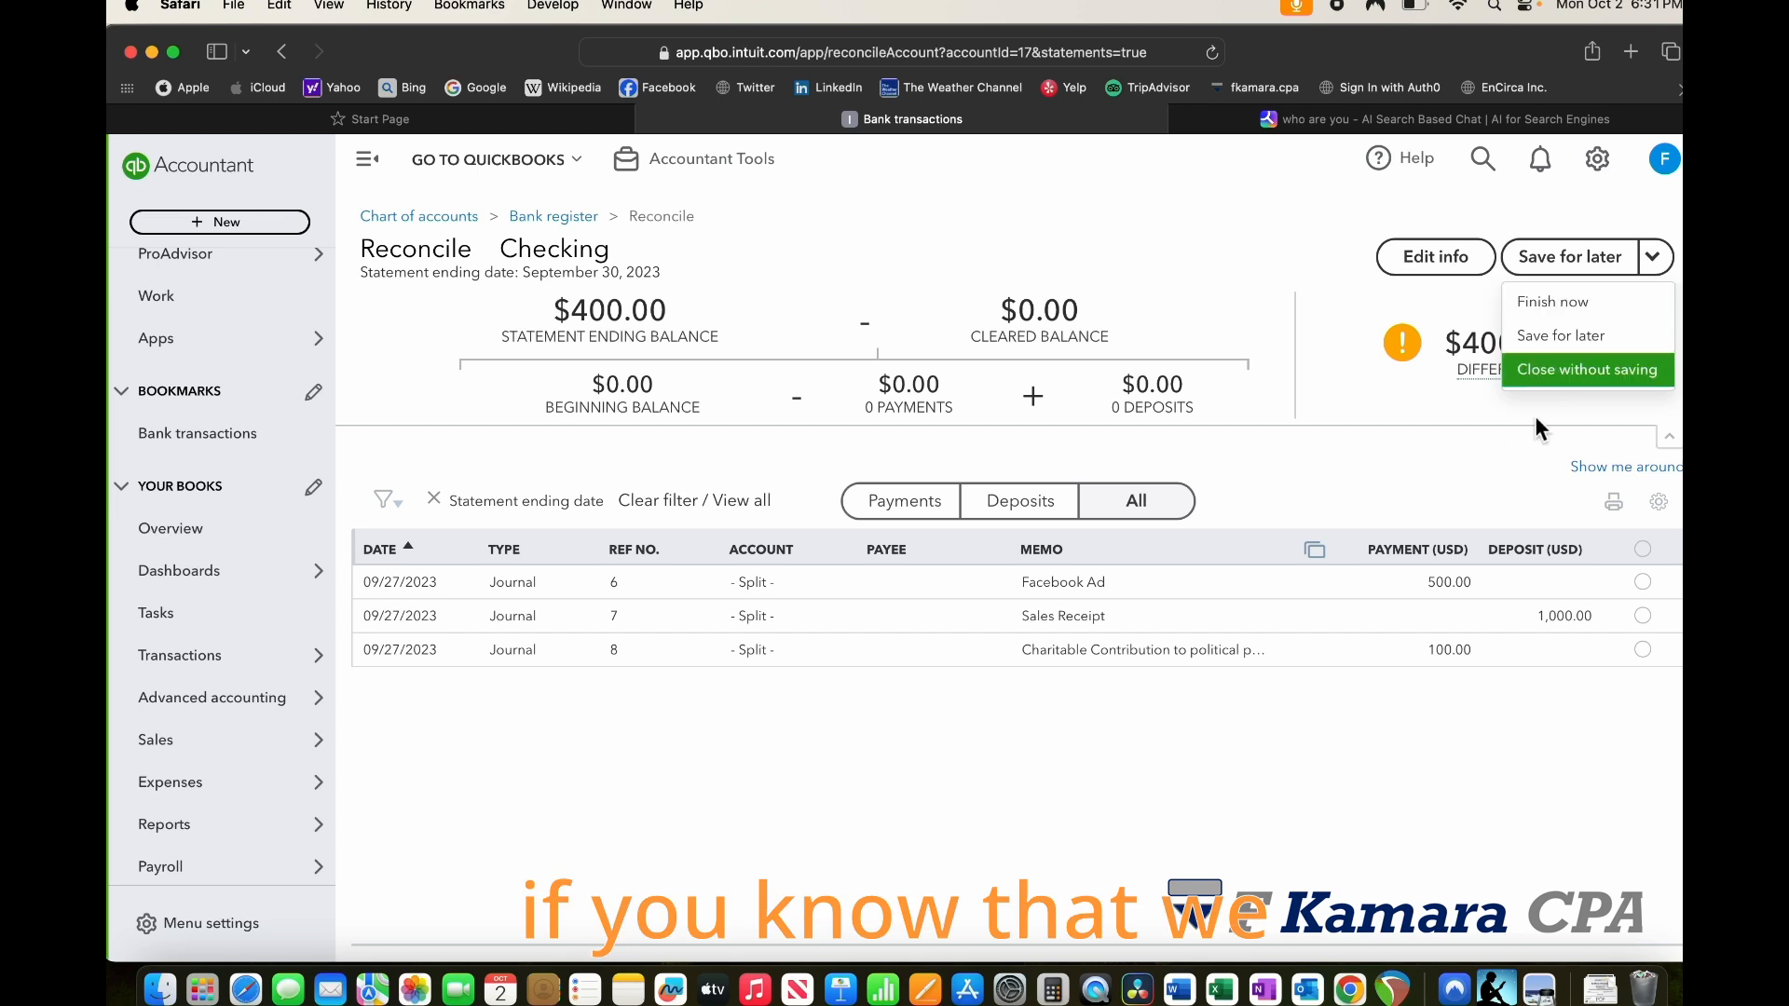
click(1308, 217)
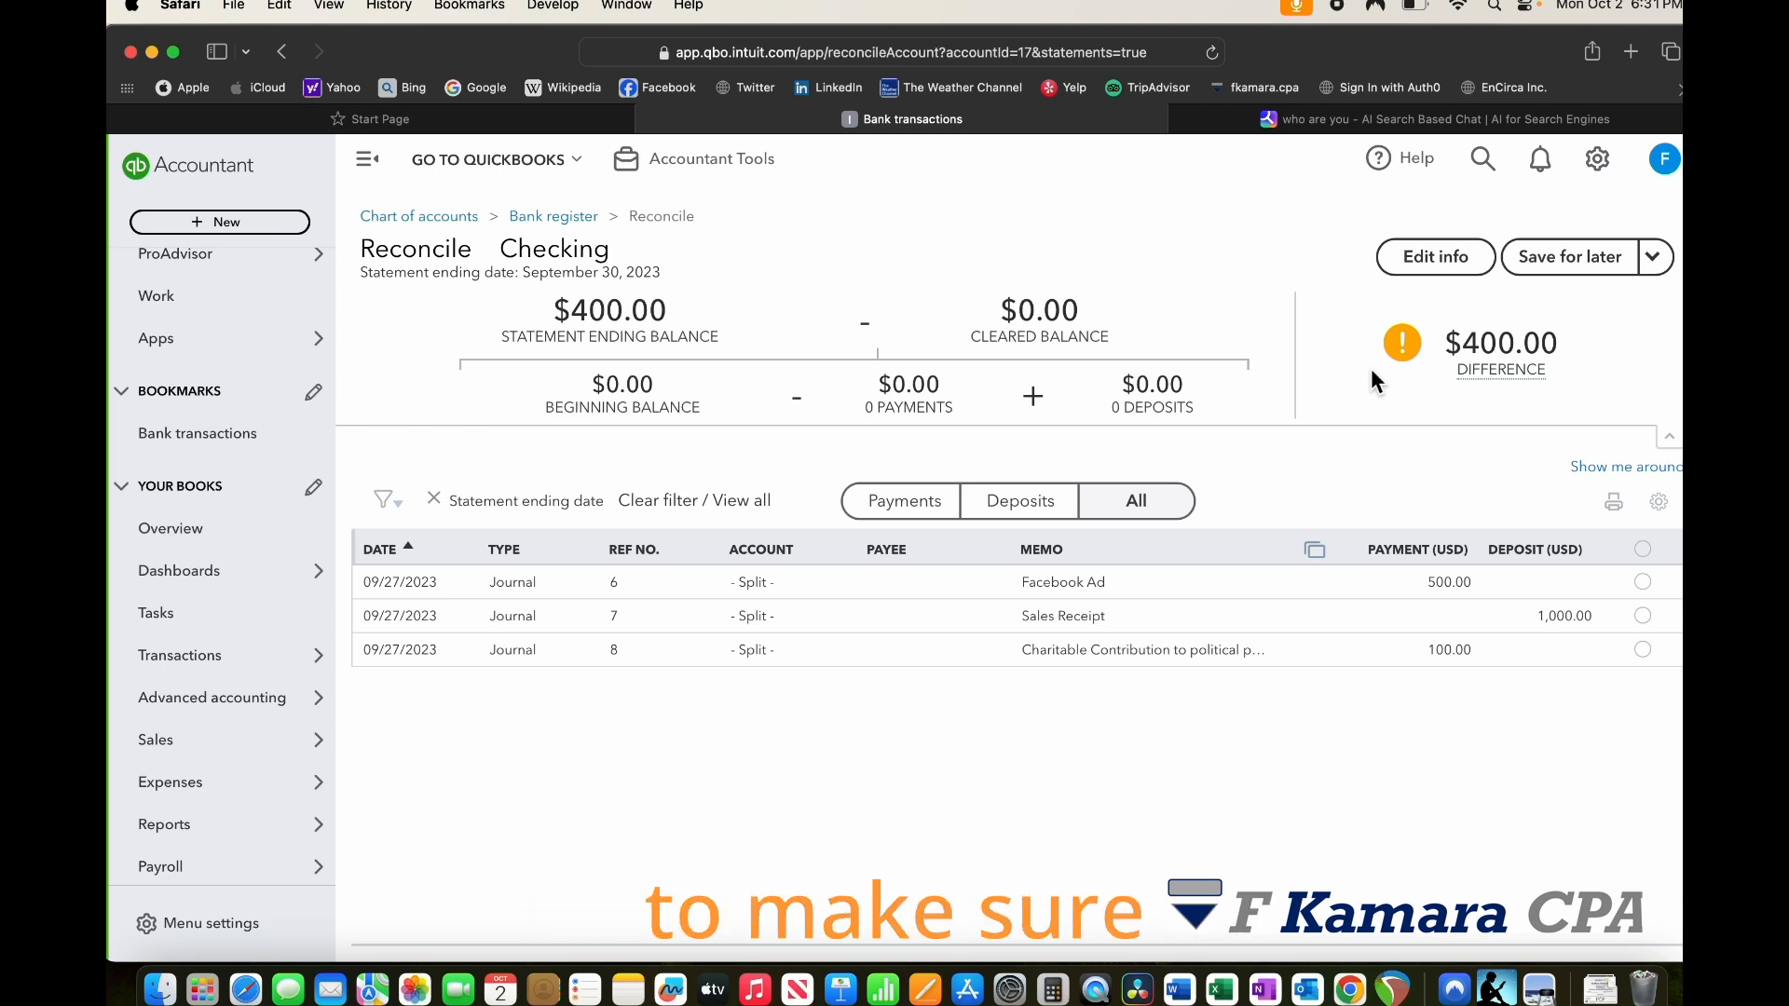
triple_click(1583, 341)
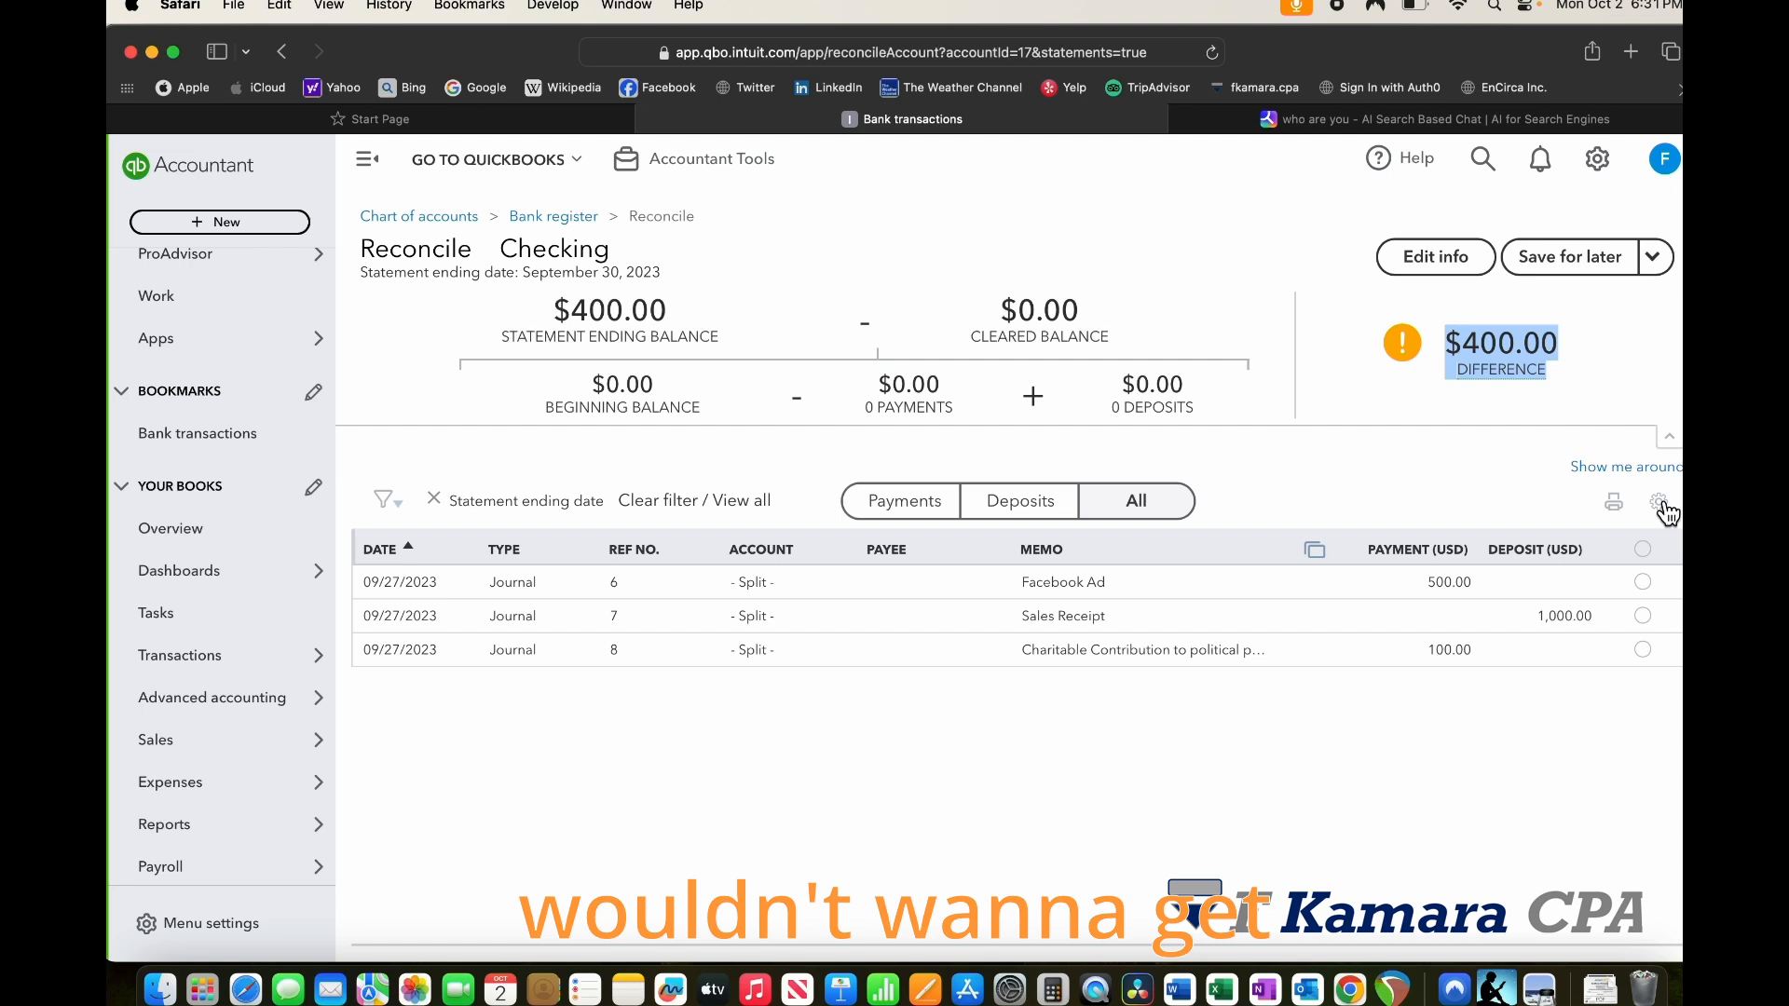
Step: View only the payments, only the deposits, and all transactions in the reconciliation list
click(924, 510)
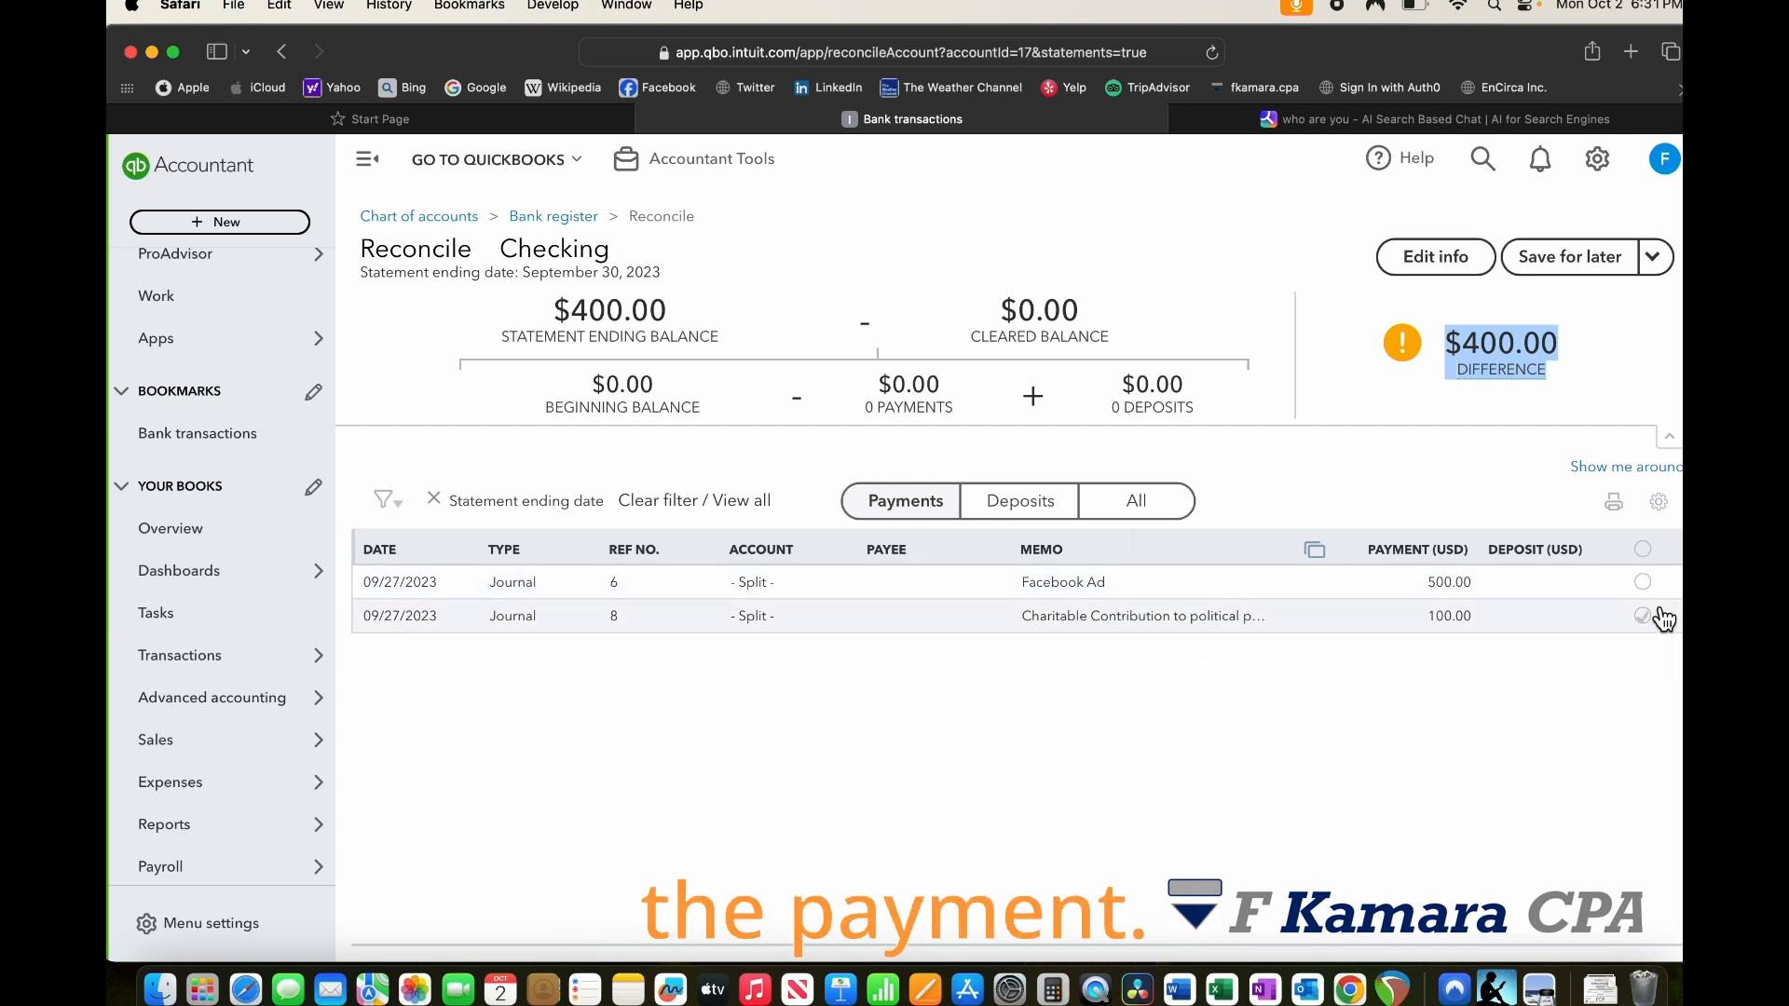
click(1025, 508)
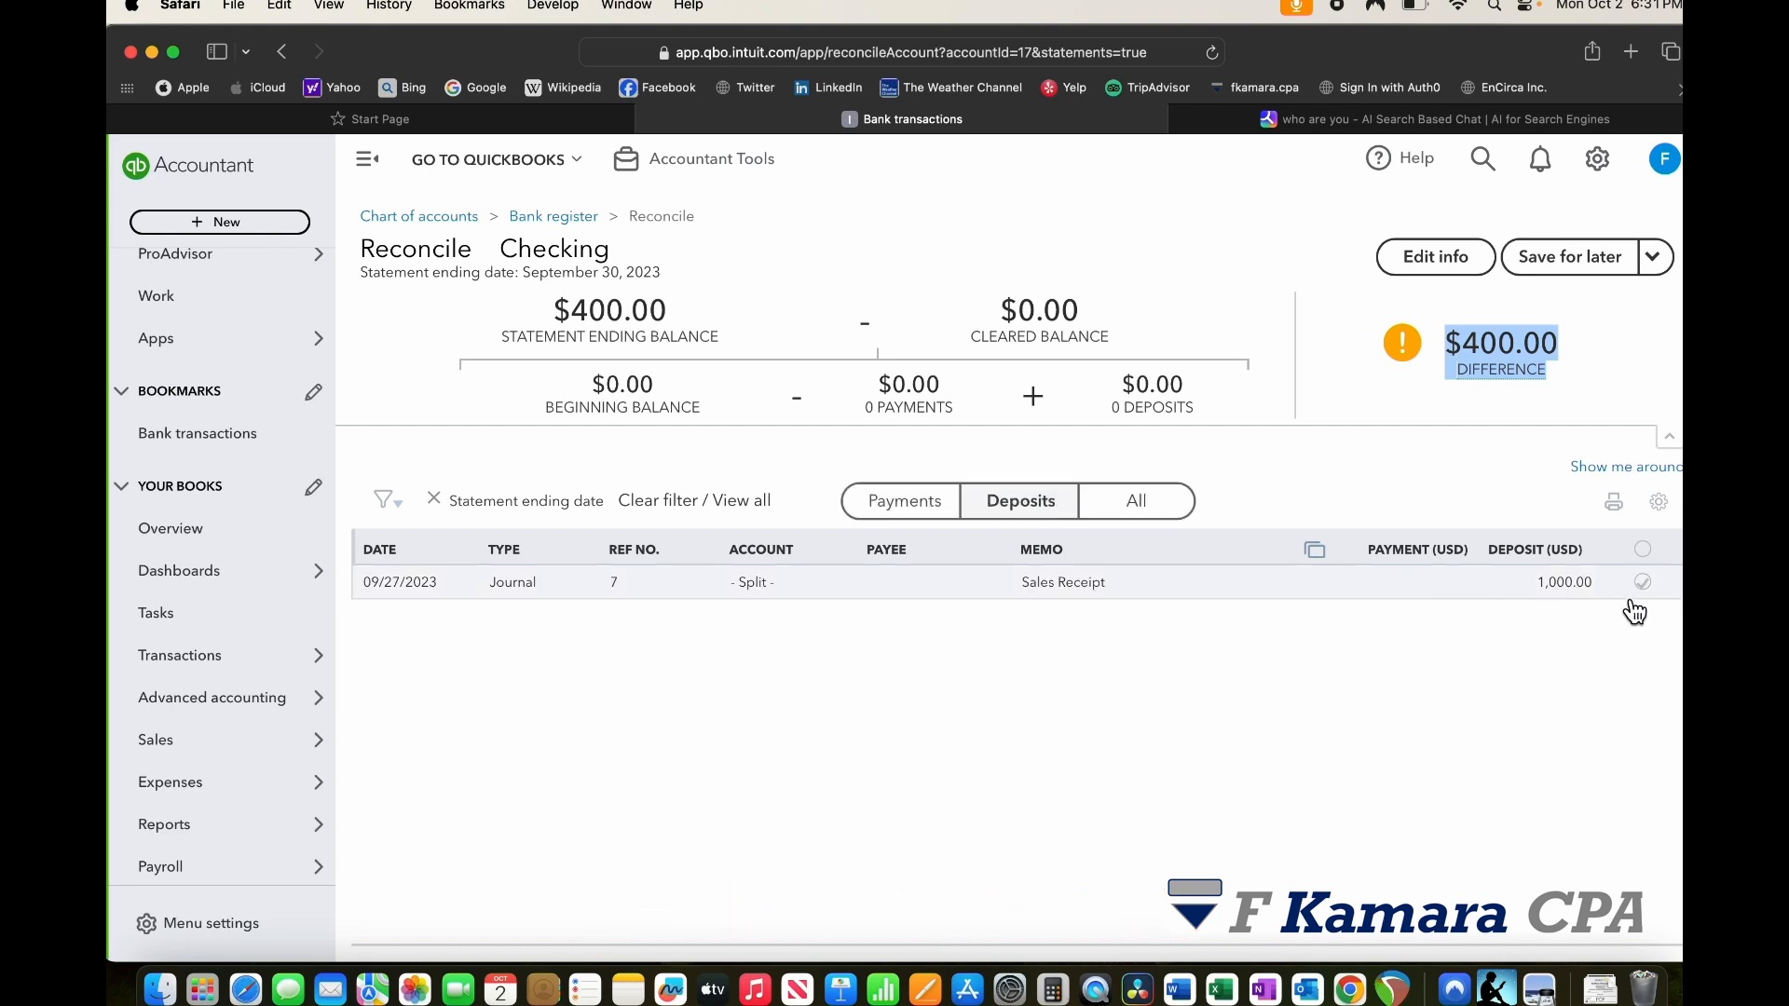
click(1152, 508)
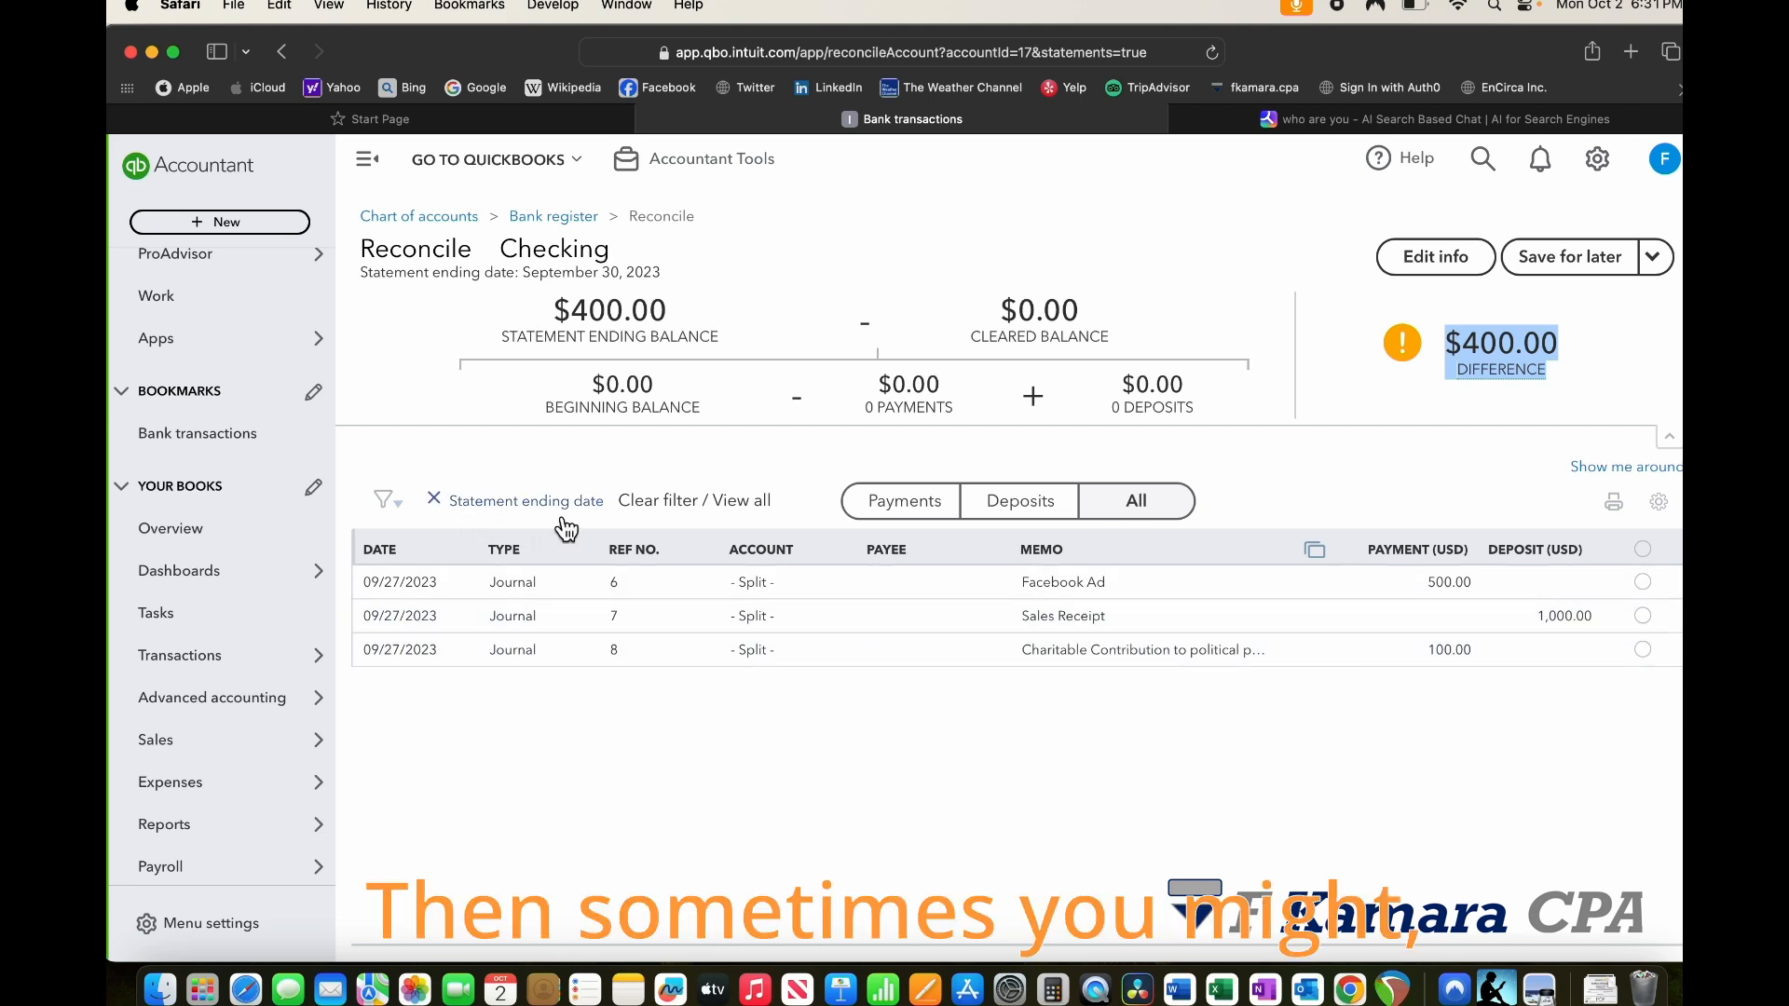
Step: Review the payee, transaction type and cleared status filter options for the reconciliation list, leaving them without applying a filter
click(399, 508)
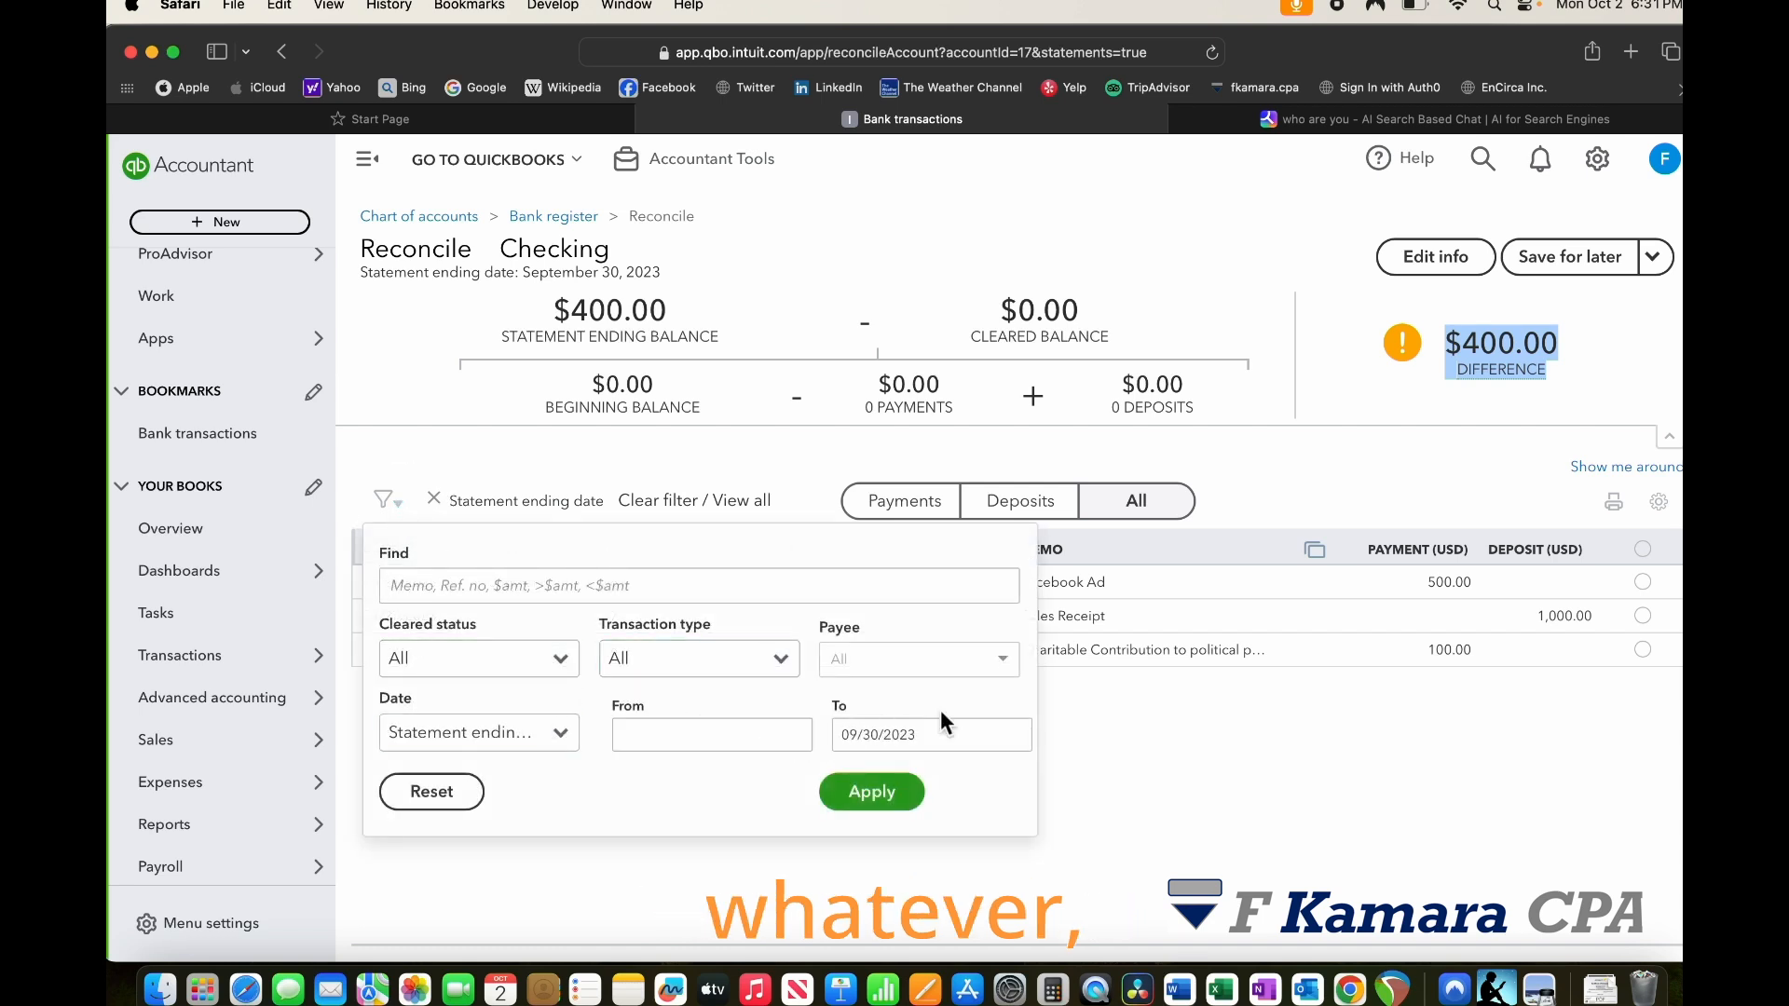
click(1020, 664)
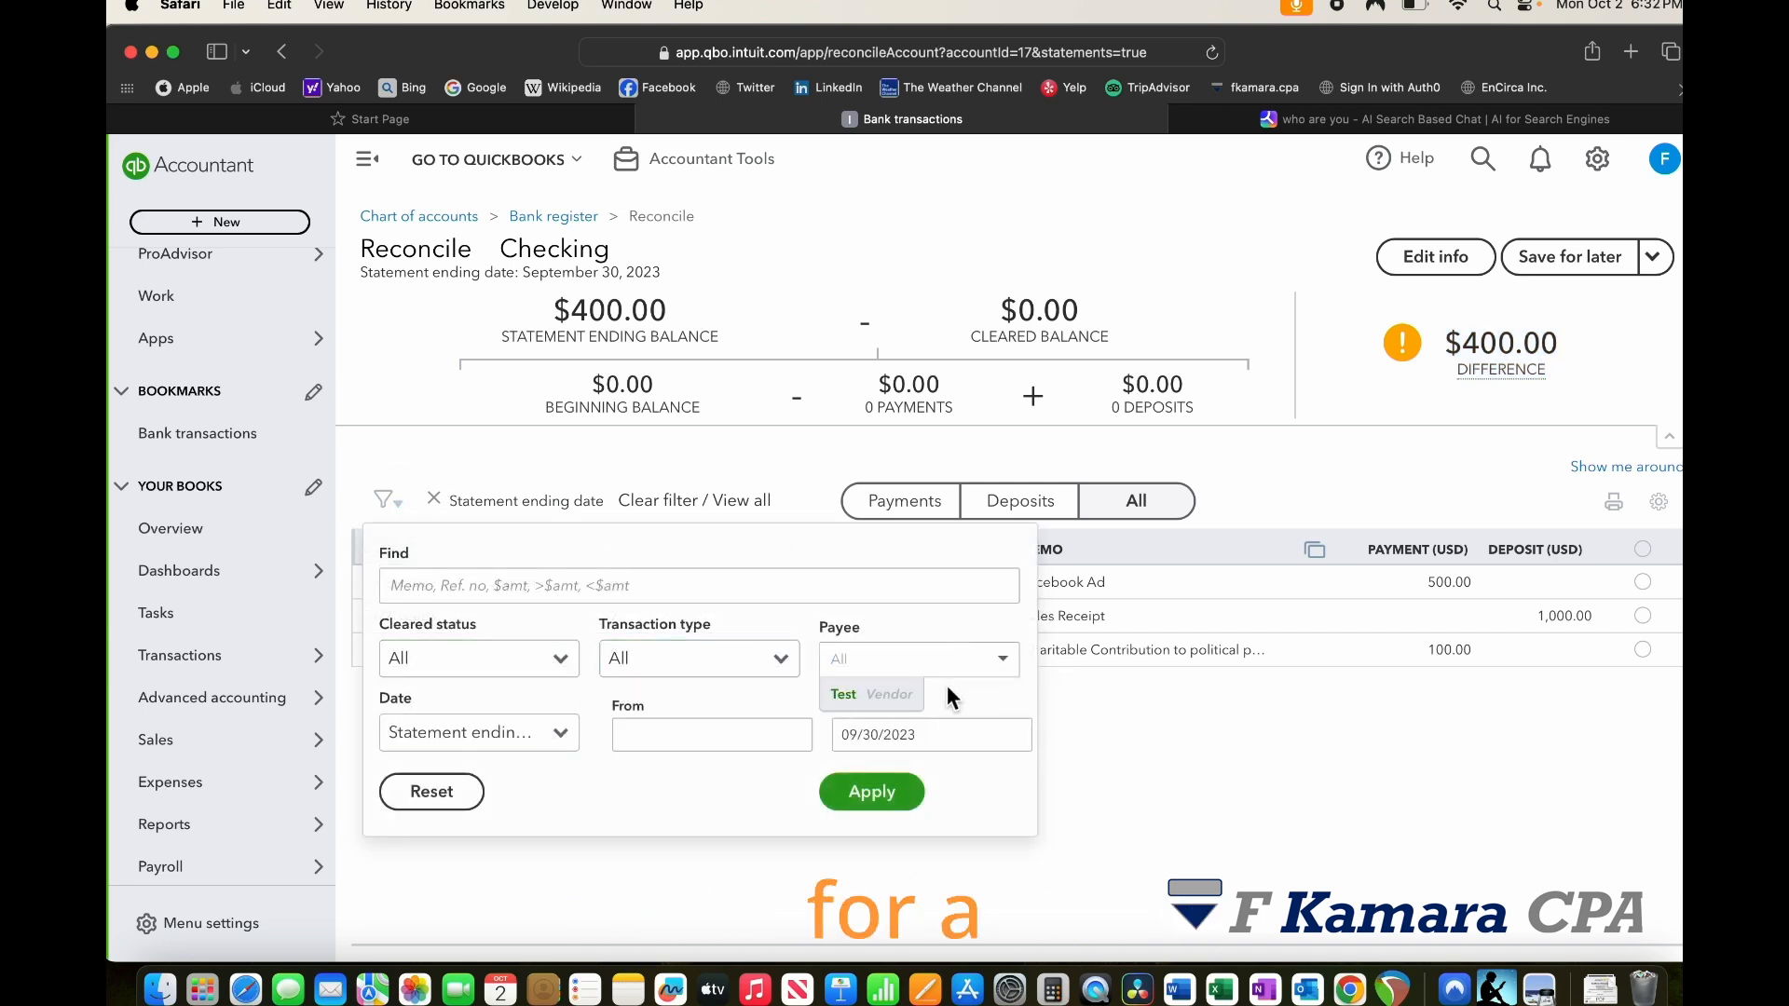
click(786, 667)
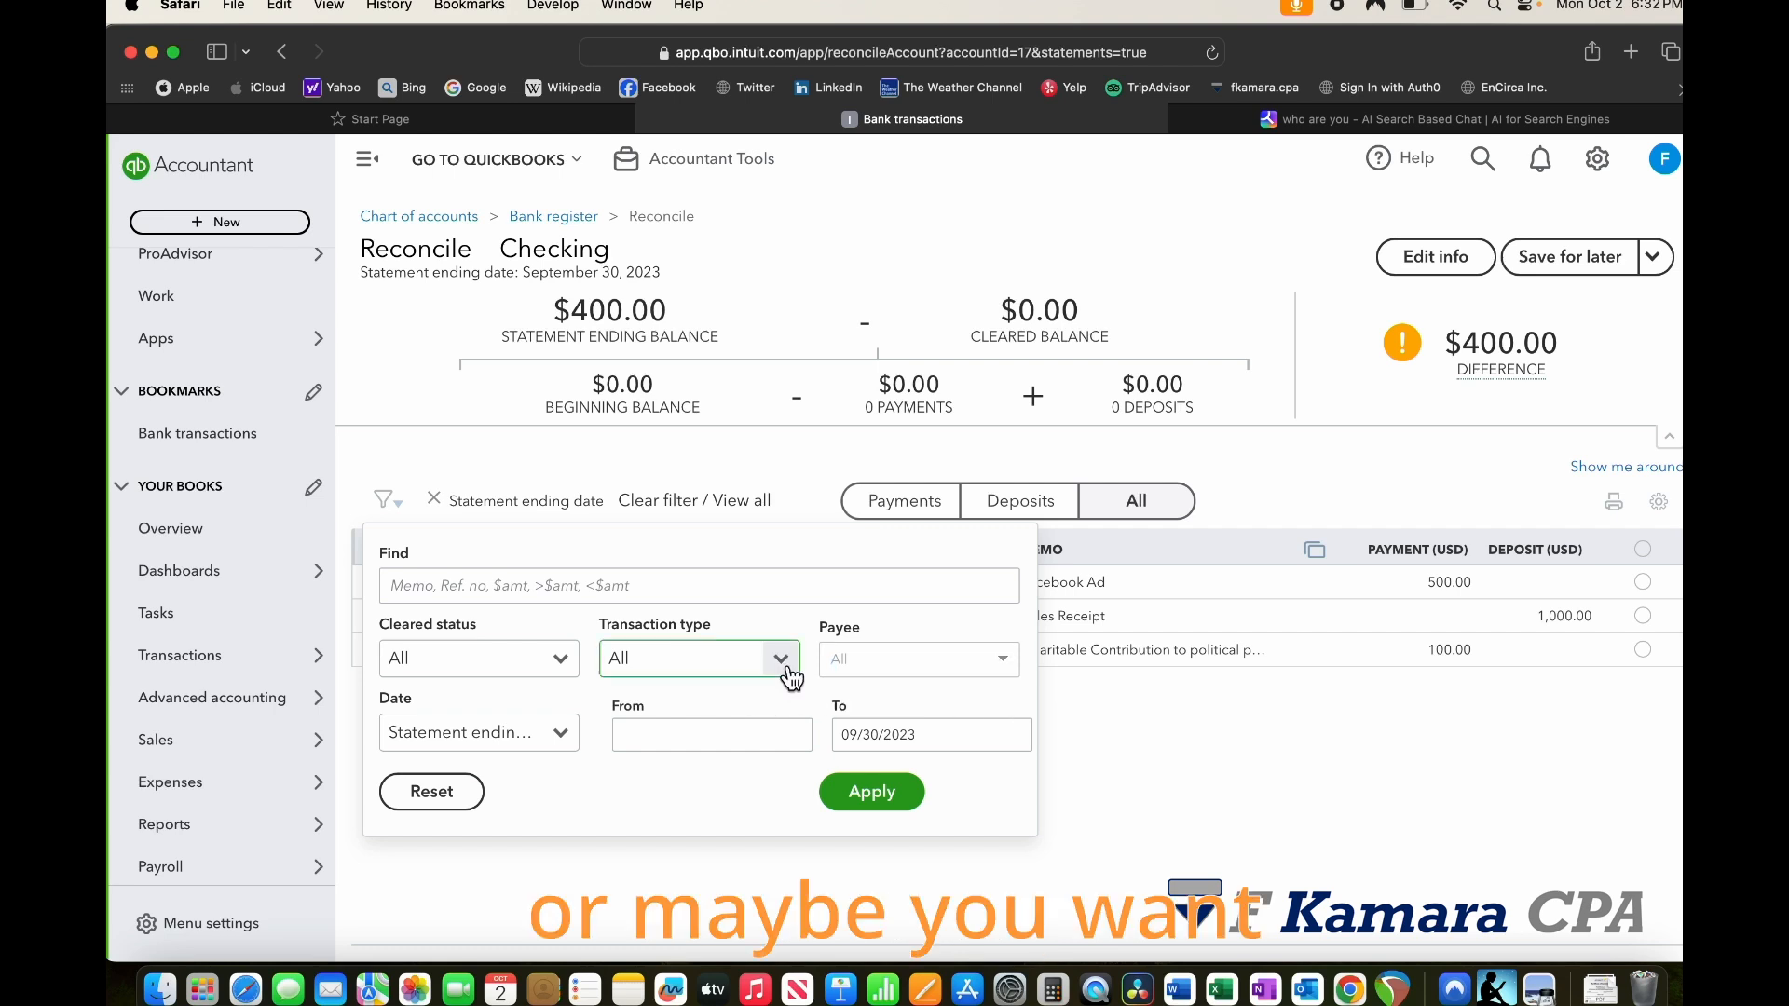
click(788, 674)
scroll(739, 741, down, 3)
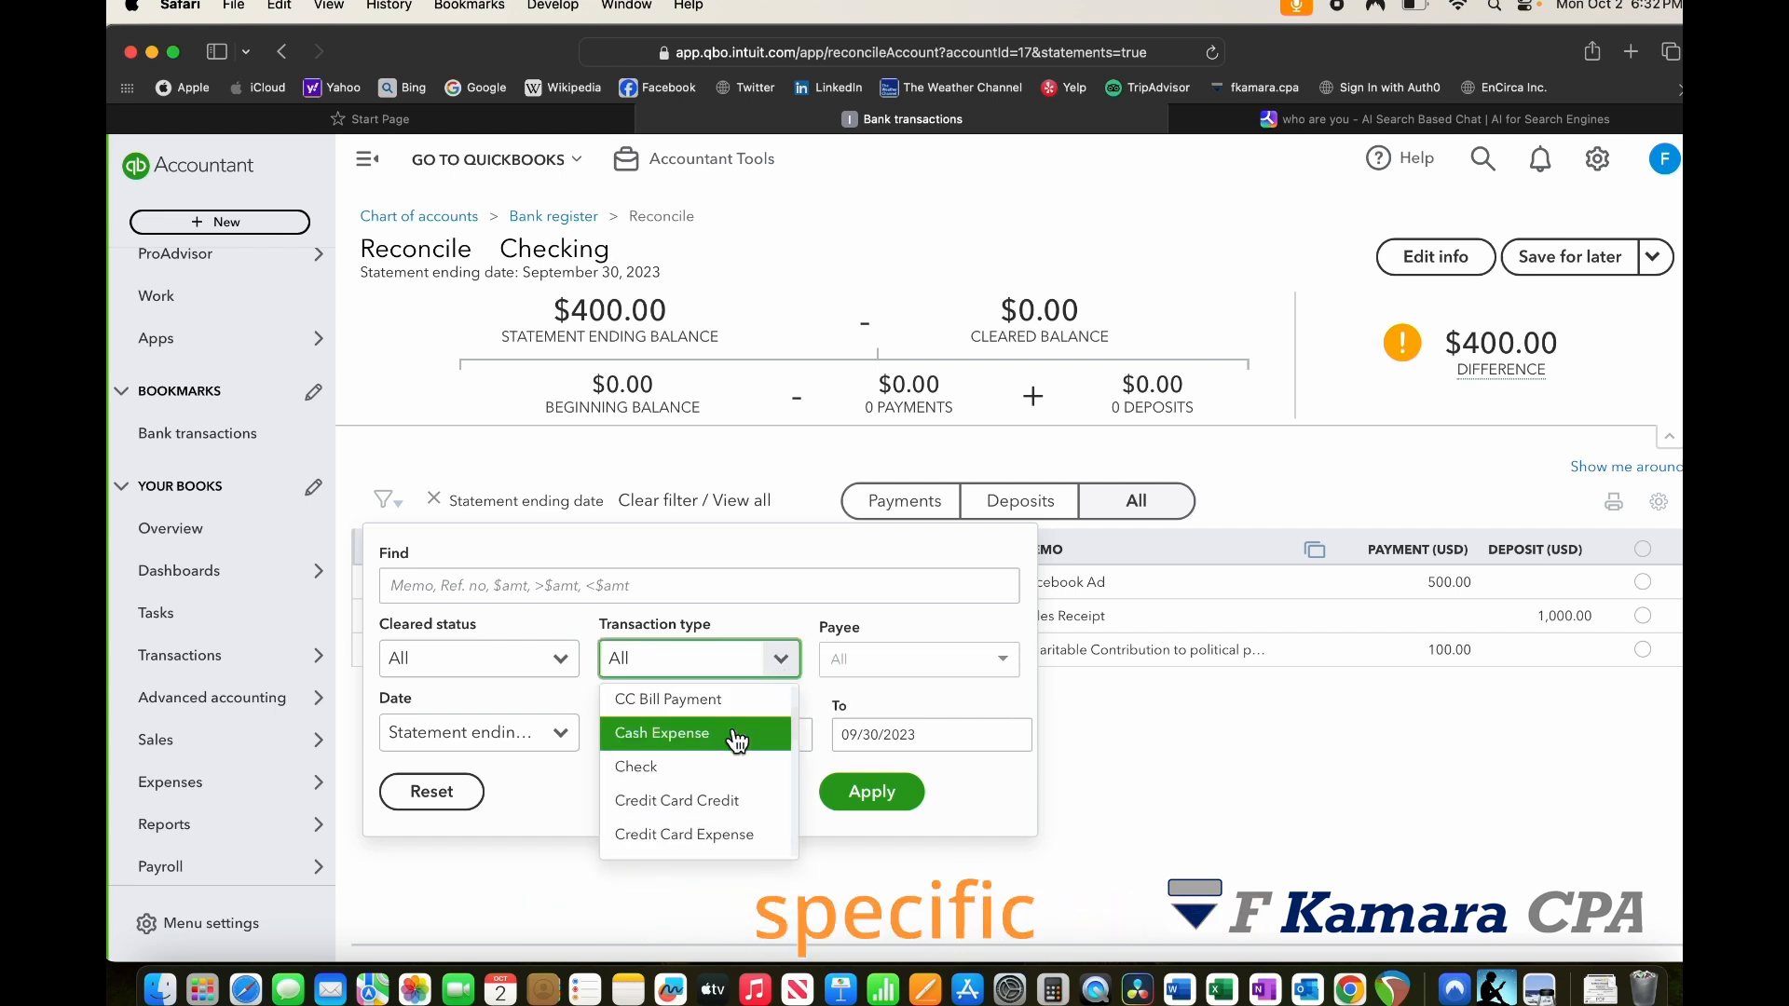
scroll(739, 742, down, 4)
scroll(738, 770, up, 1)
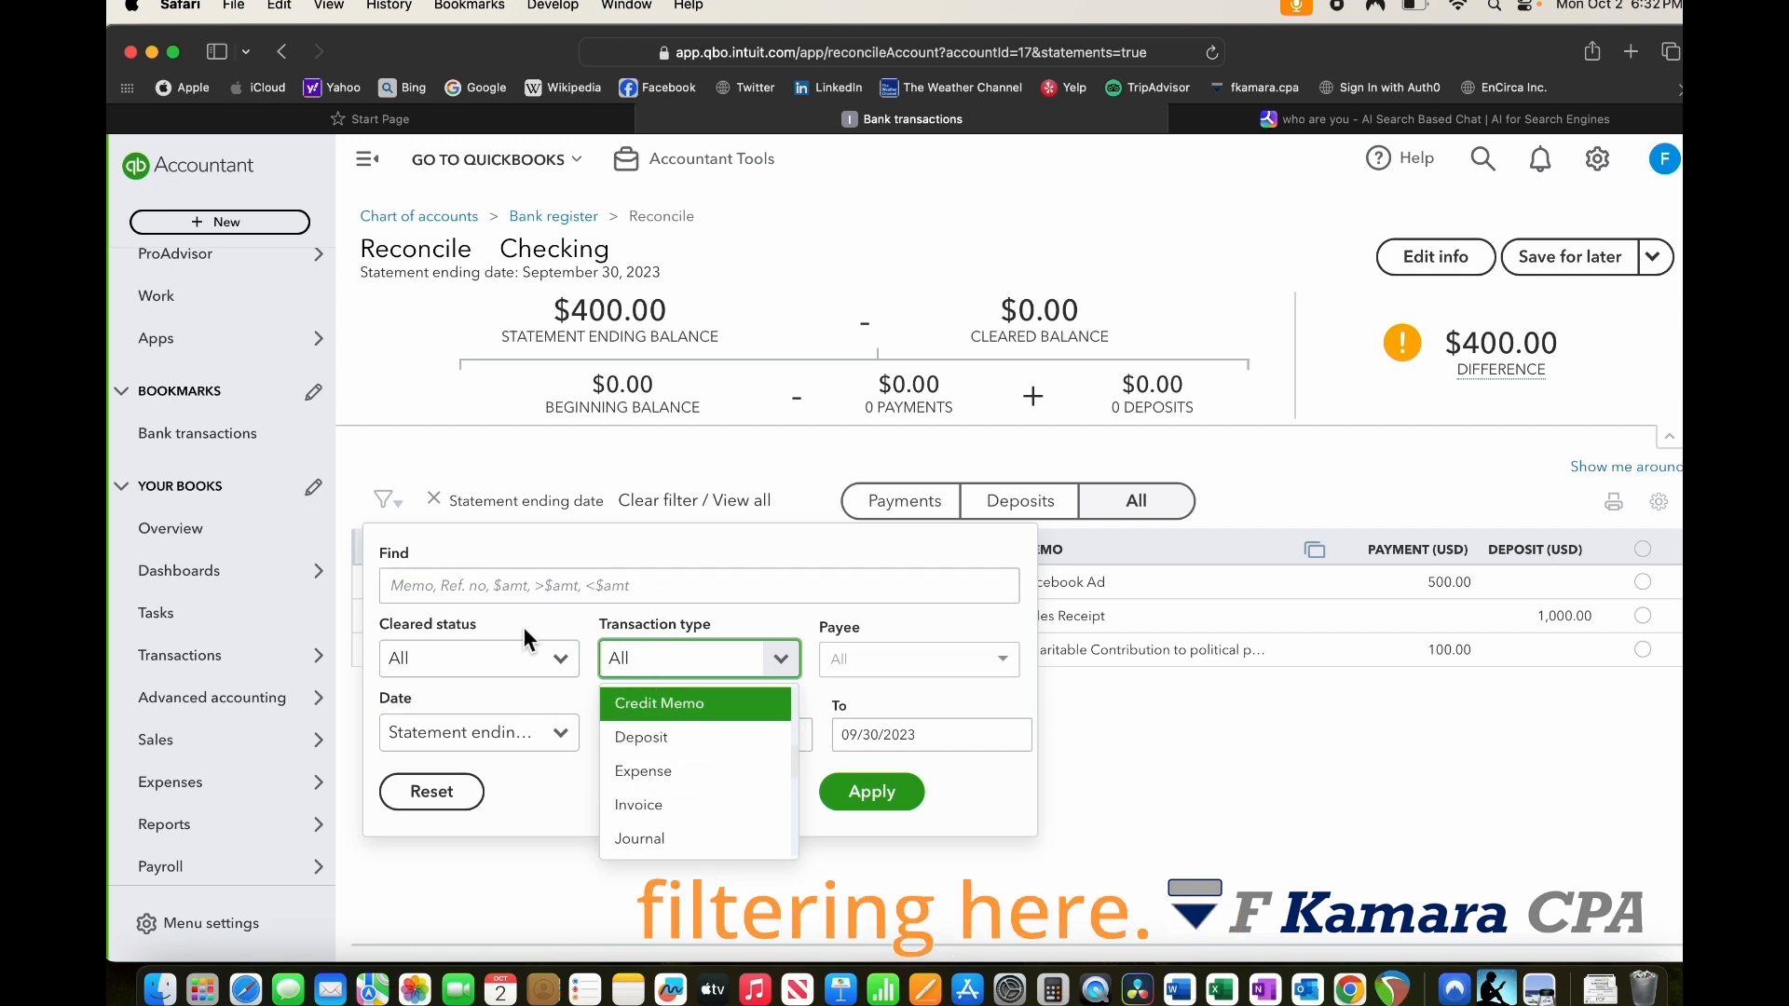
click(566, 674)
click(563, 663)
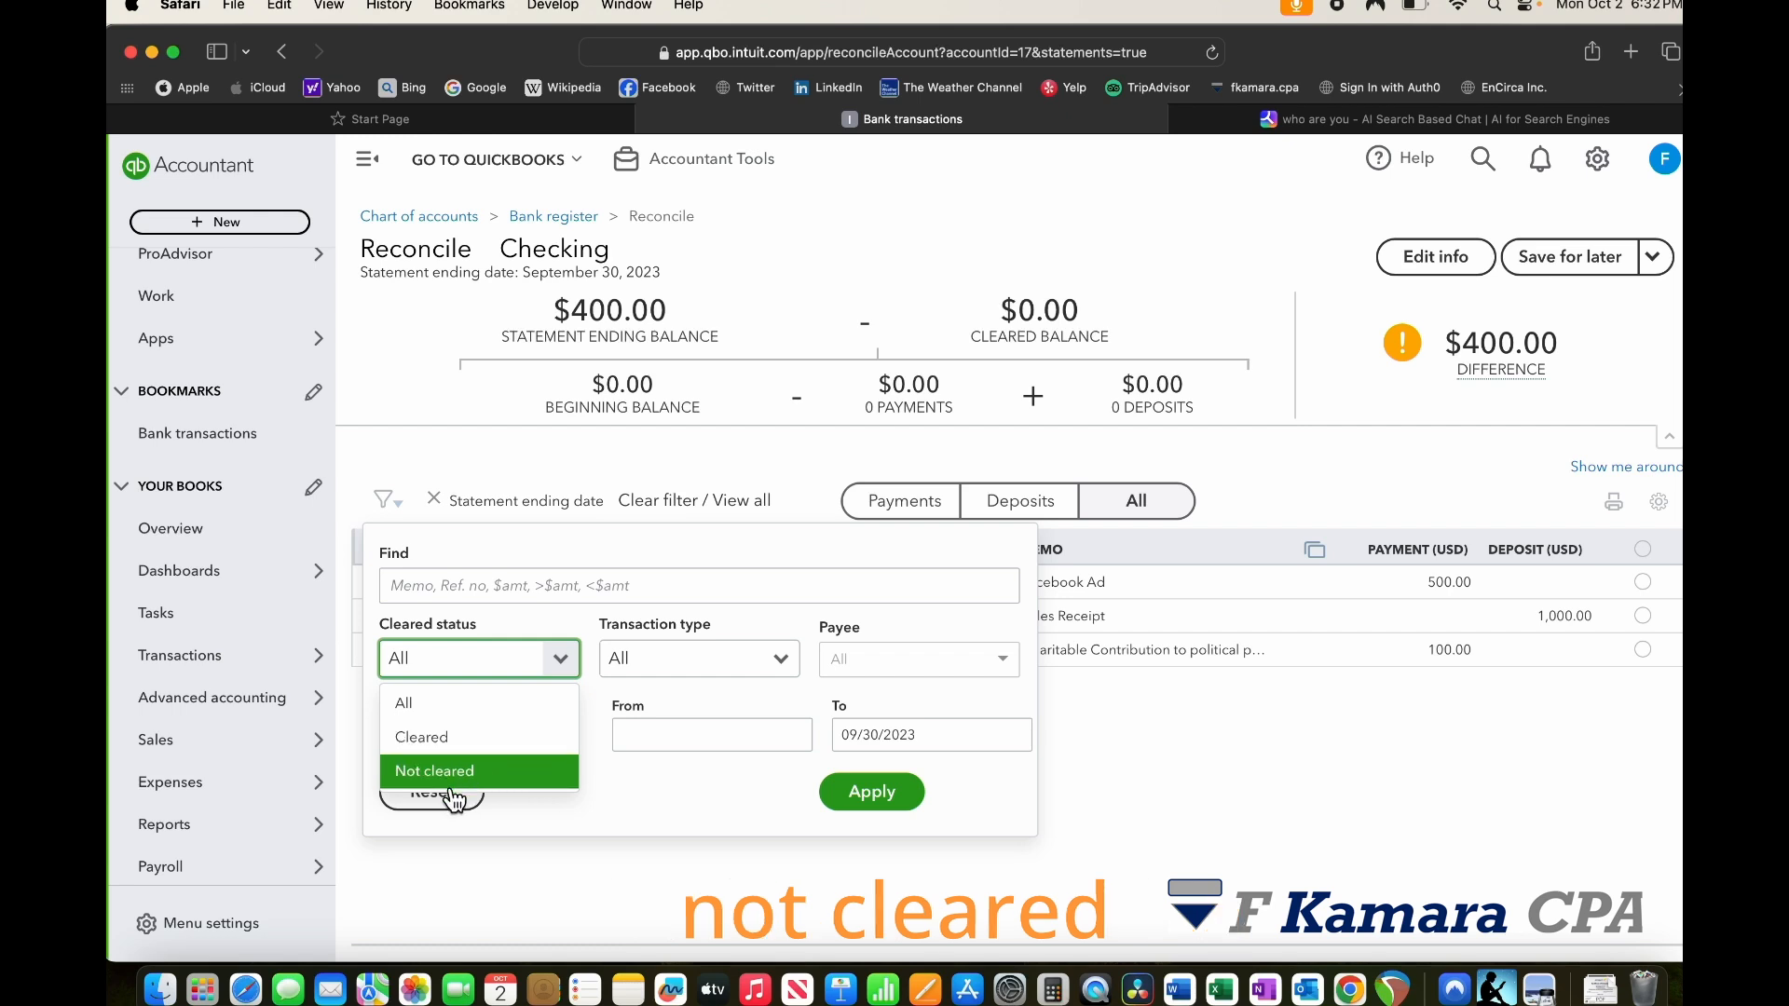
click(698, 847)
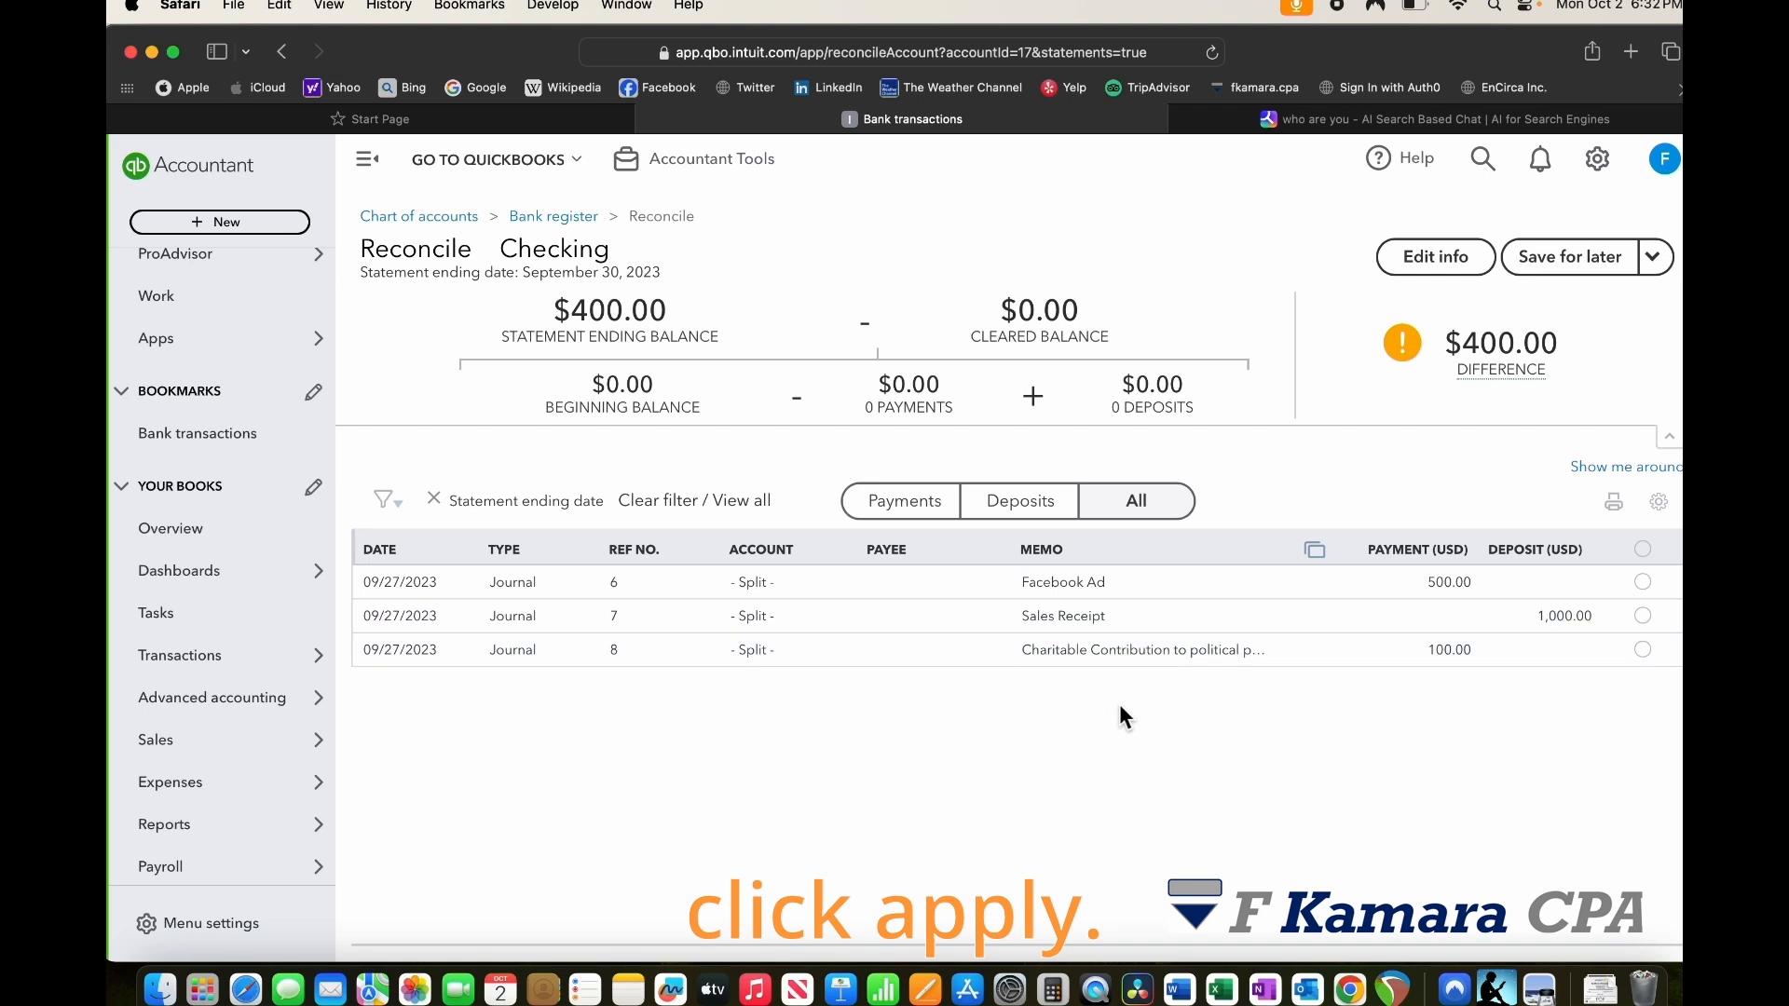
Step: Clear the statement ending date filter and mark the Facebook Ad, Sales Receipt and Charitable Contribution transactions as cleared
click(695, 503)
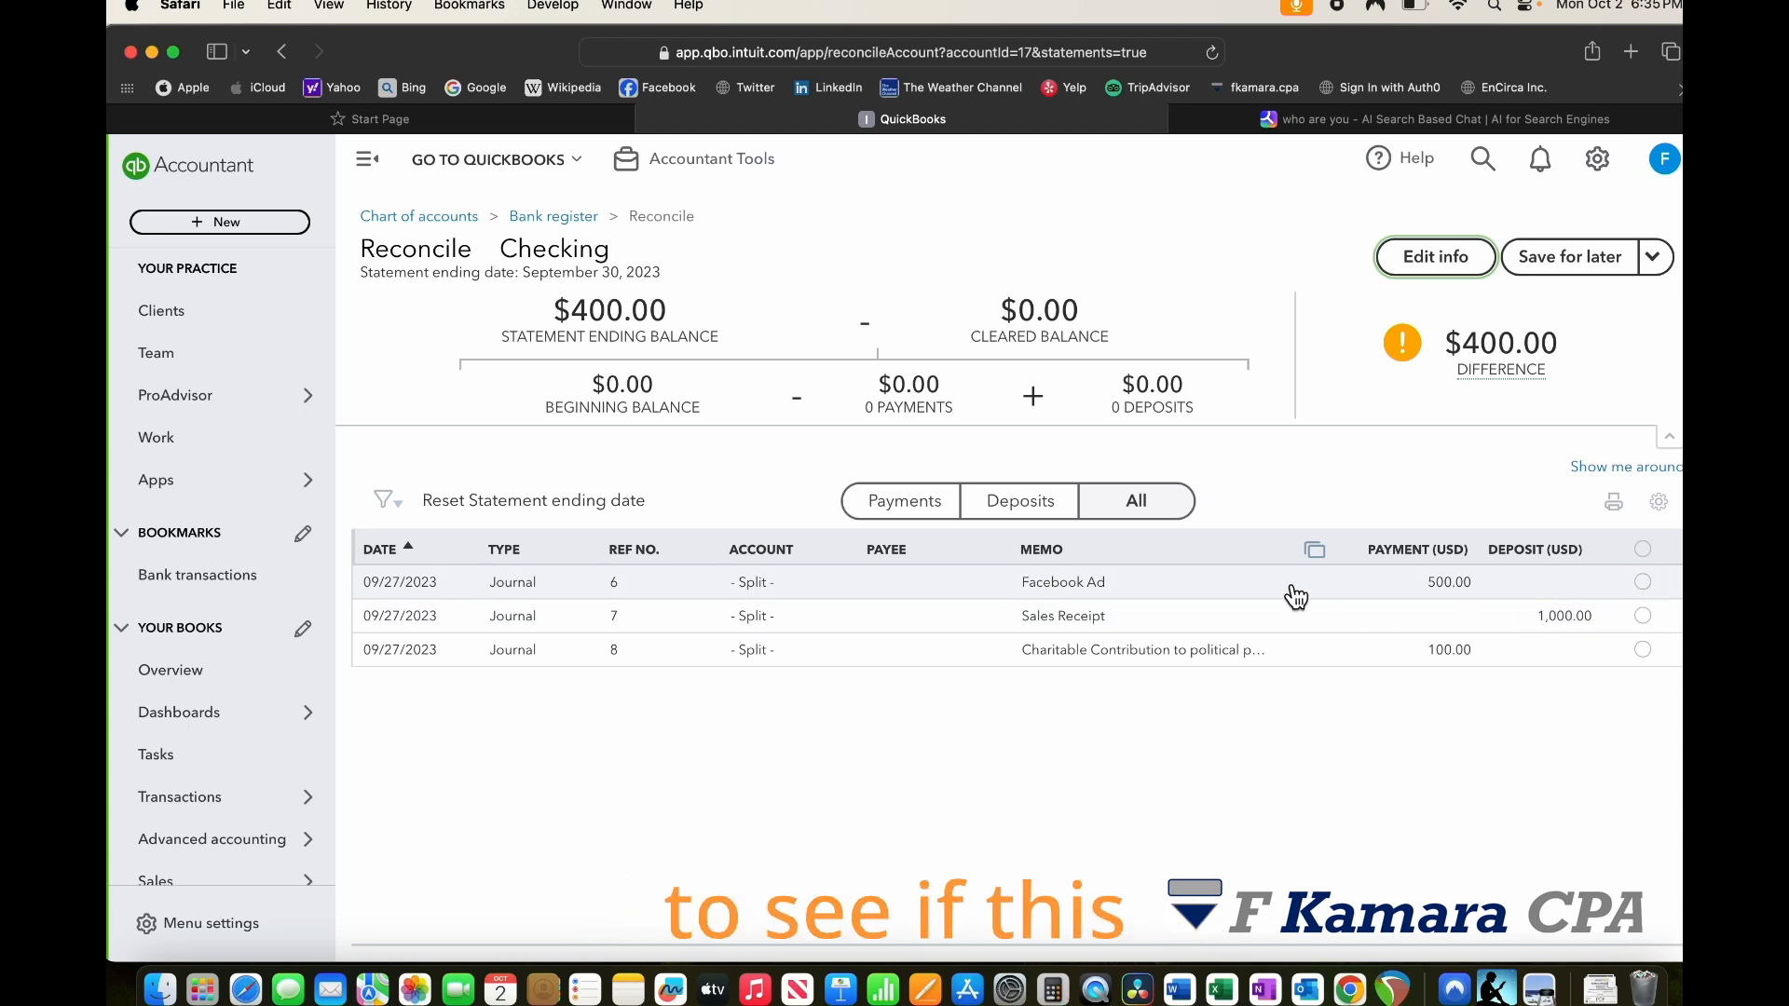
click(1643, 581)
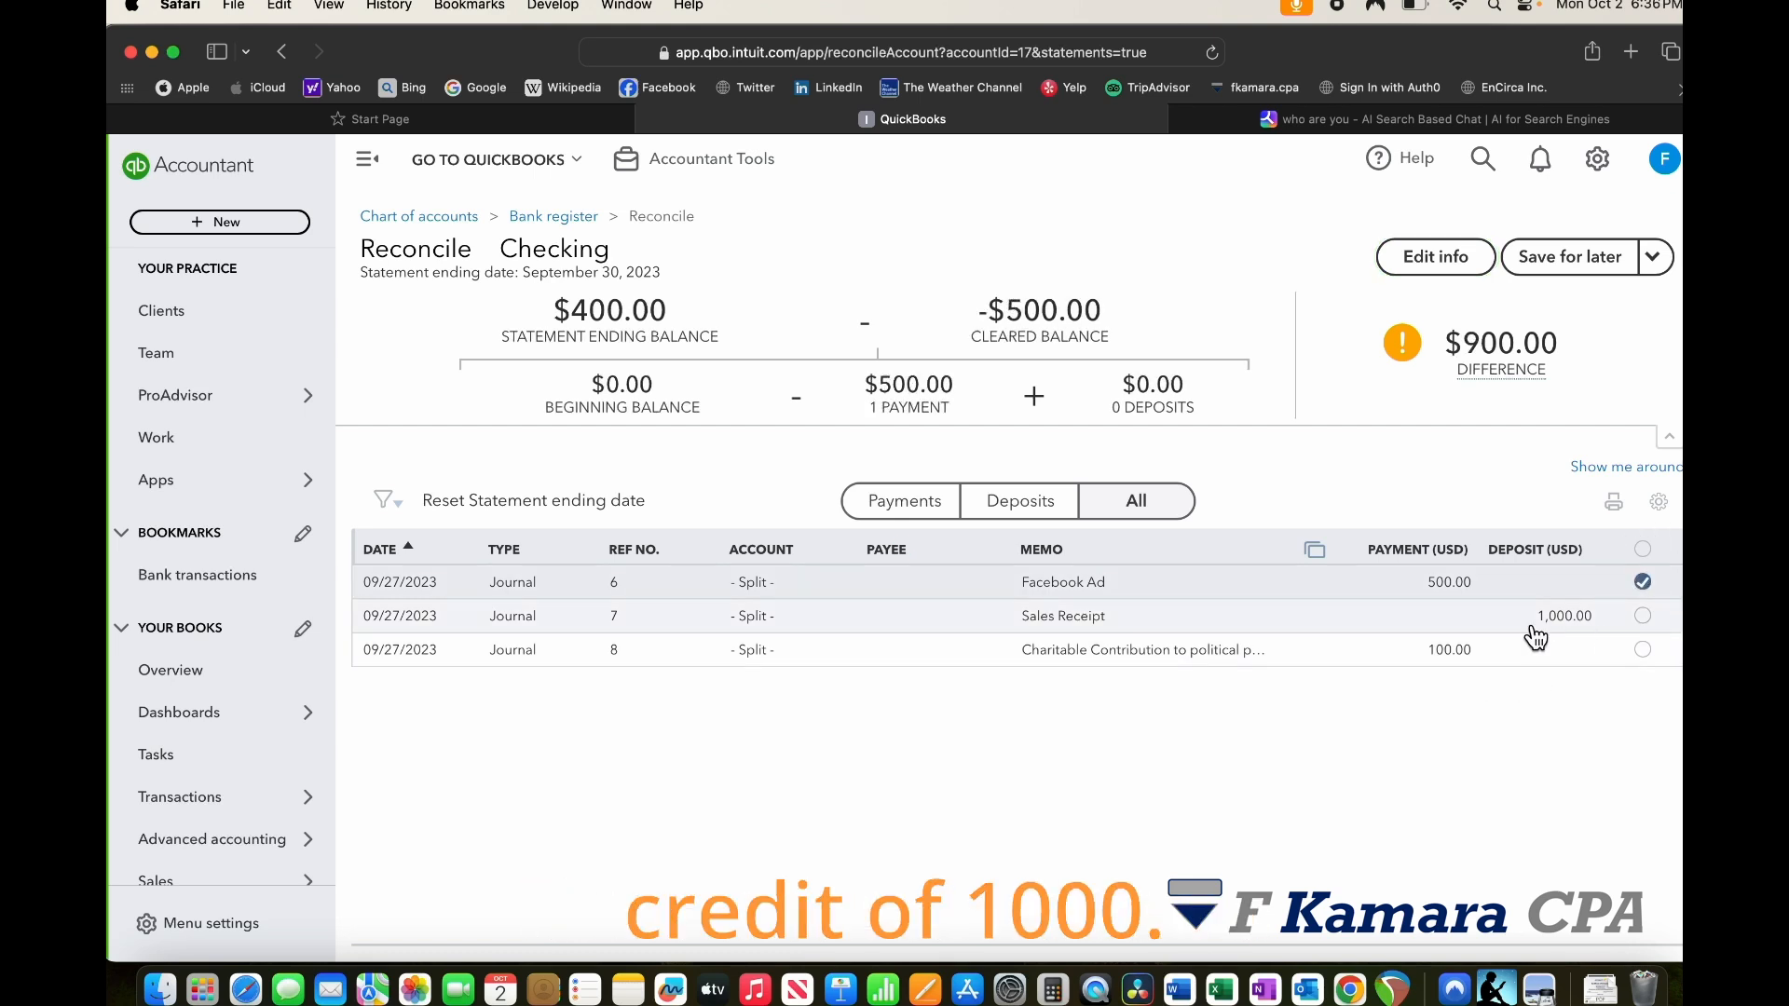
click(1644, 616)
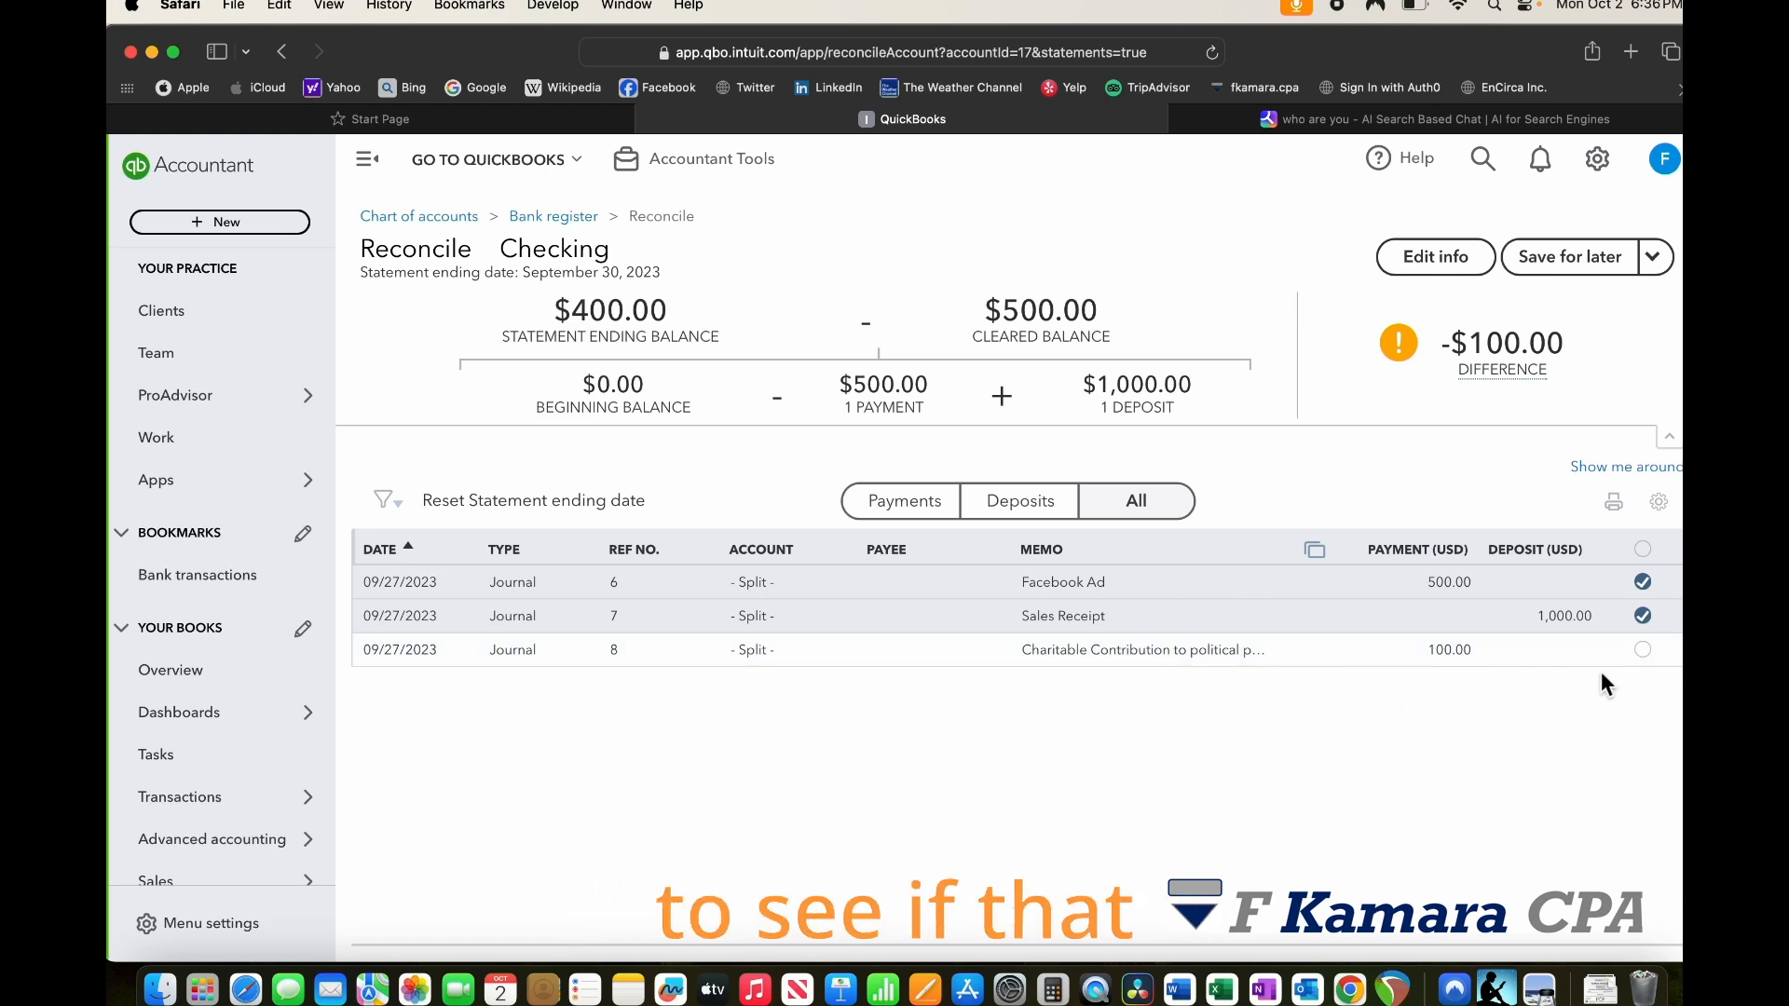
click(1643, 650)
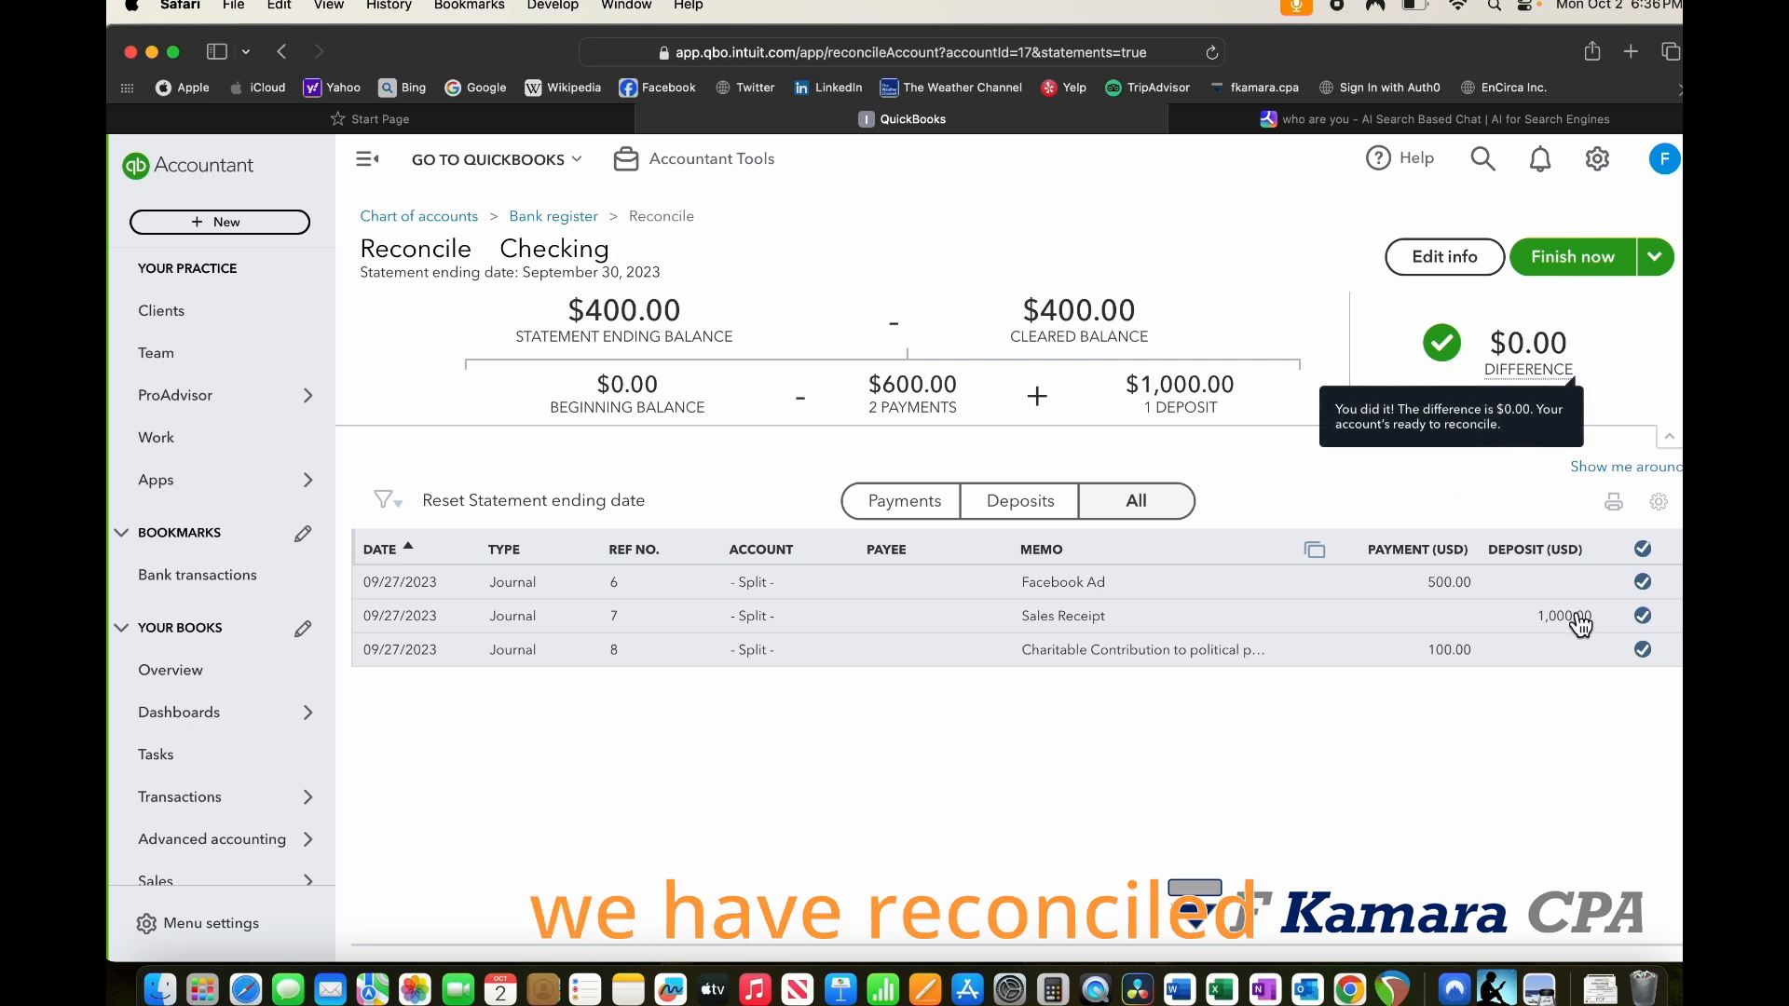
Step: Finish the Checking reconciliation and close its completion message
mouse_move(1538, 373)
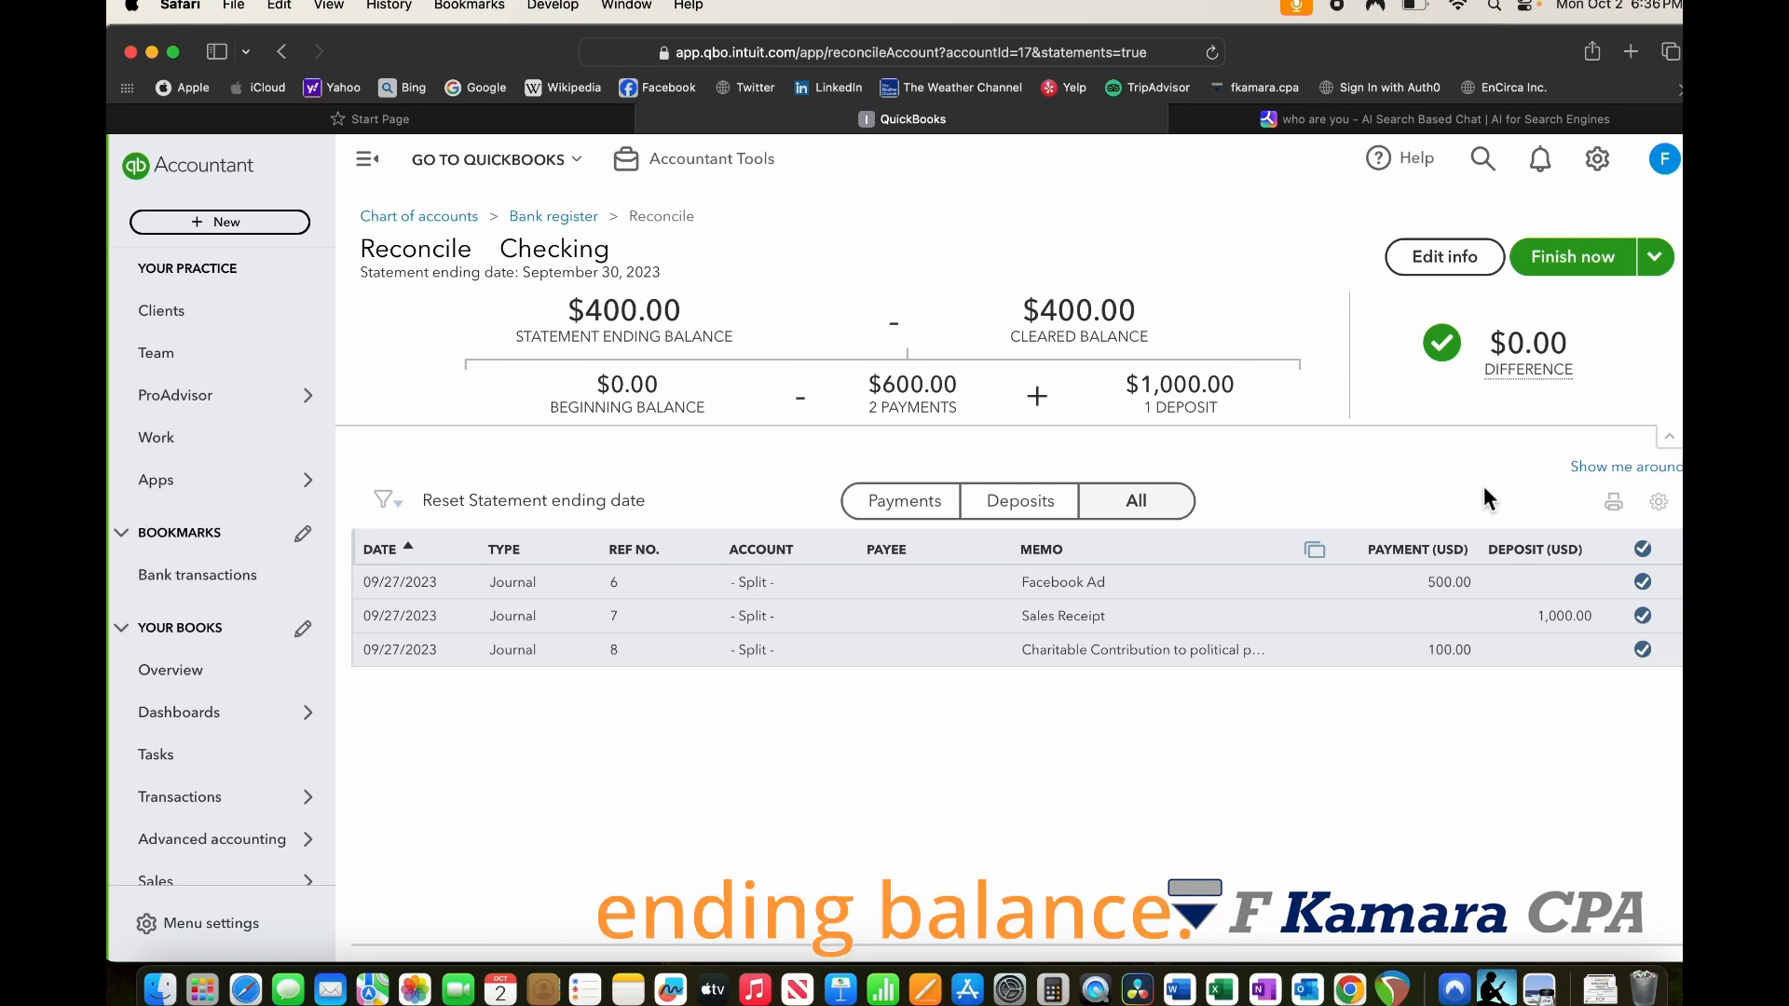
click(1596, 271)
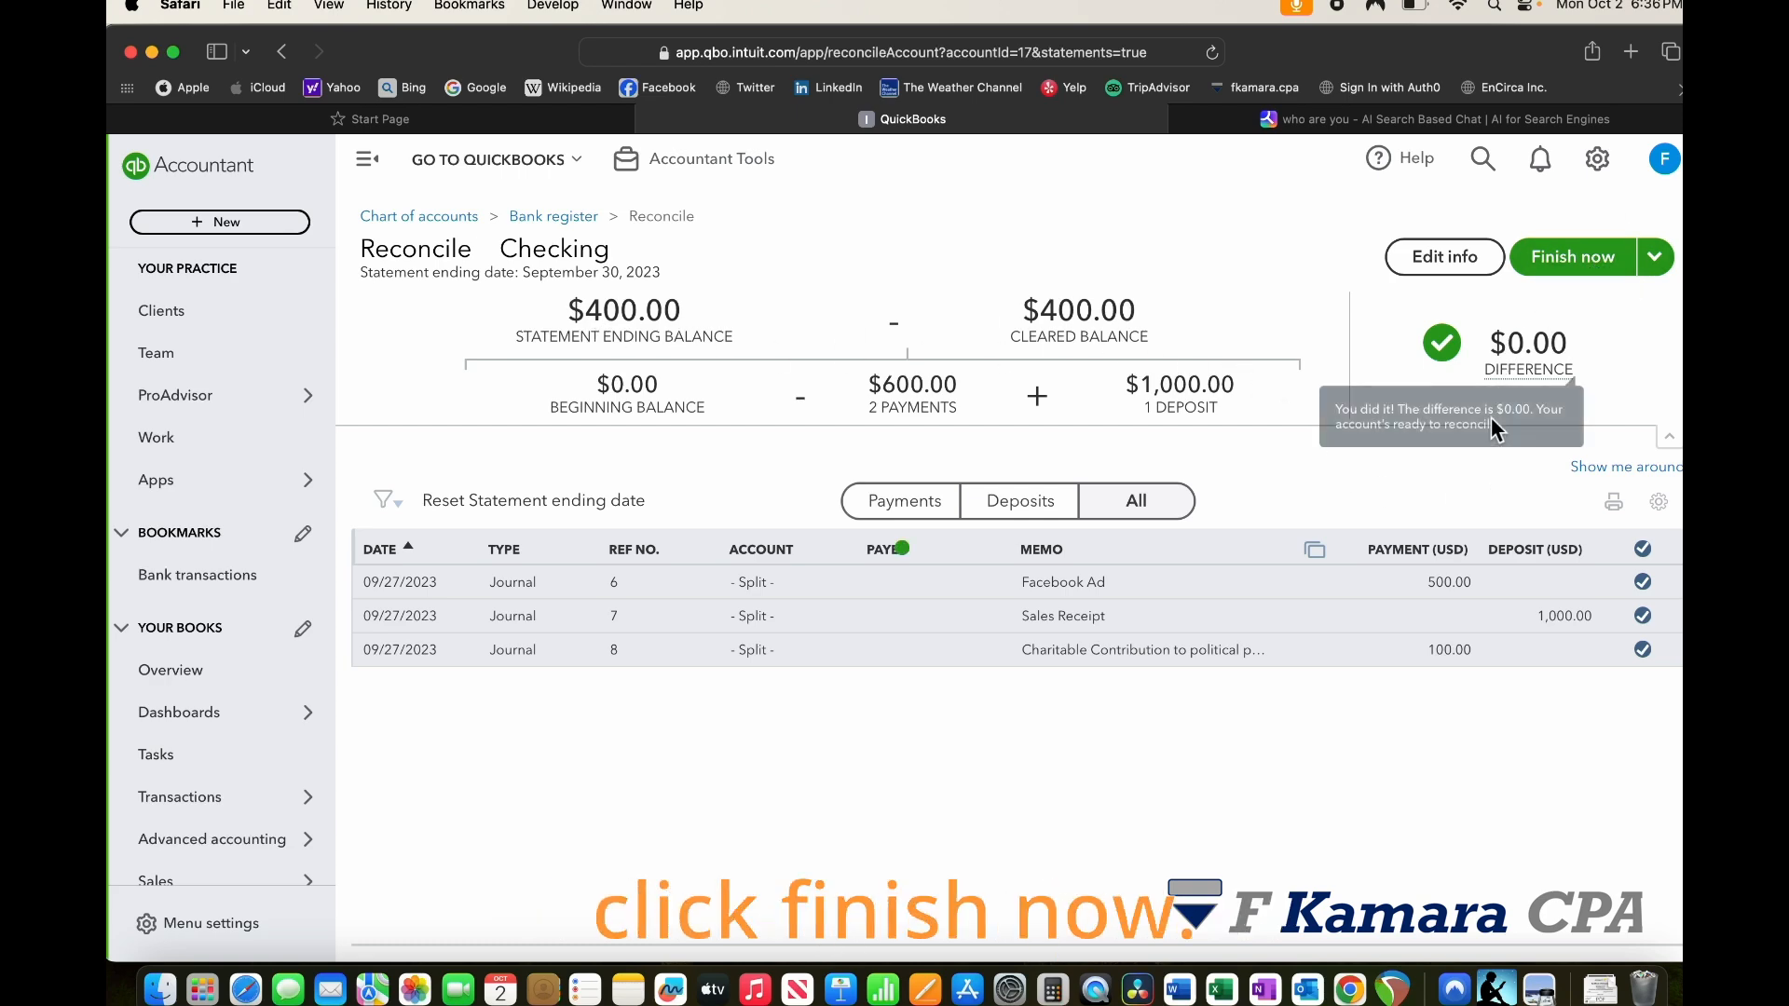
click(1169, 712)
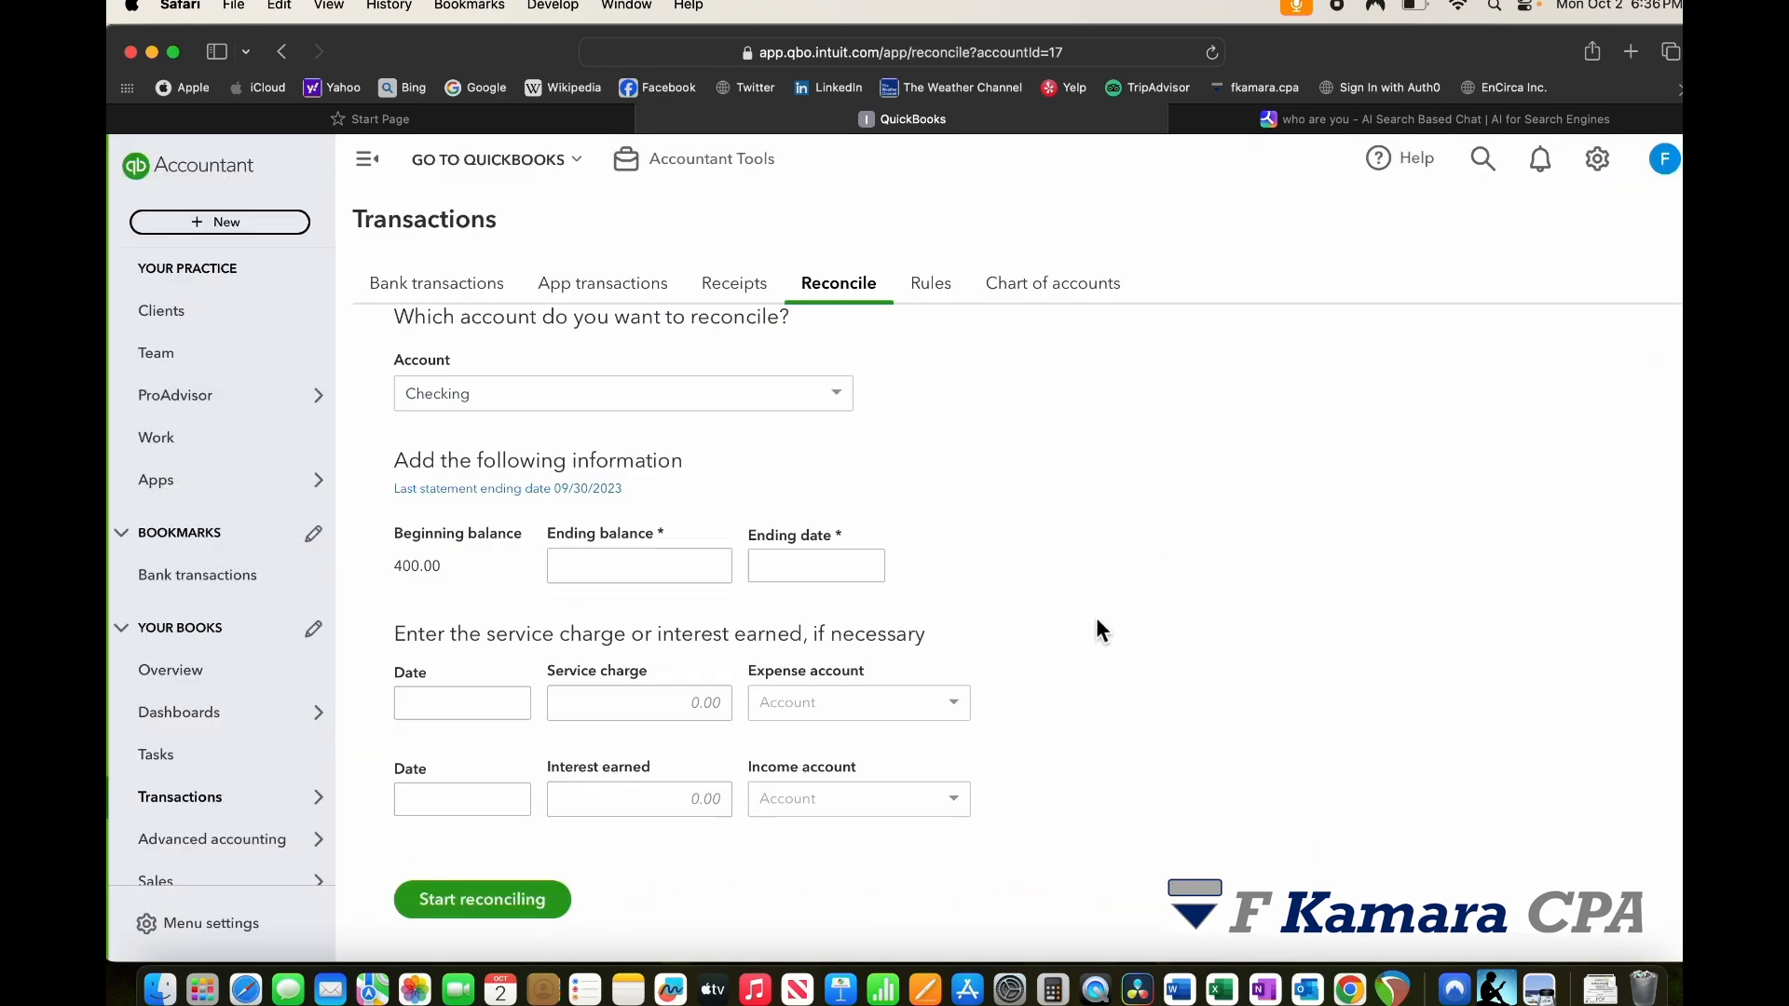
Step: Examine the Checking account's beginning balance and the ending balance and ending date fields for the next reconciliation
scroll(876, 622, up, 1)
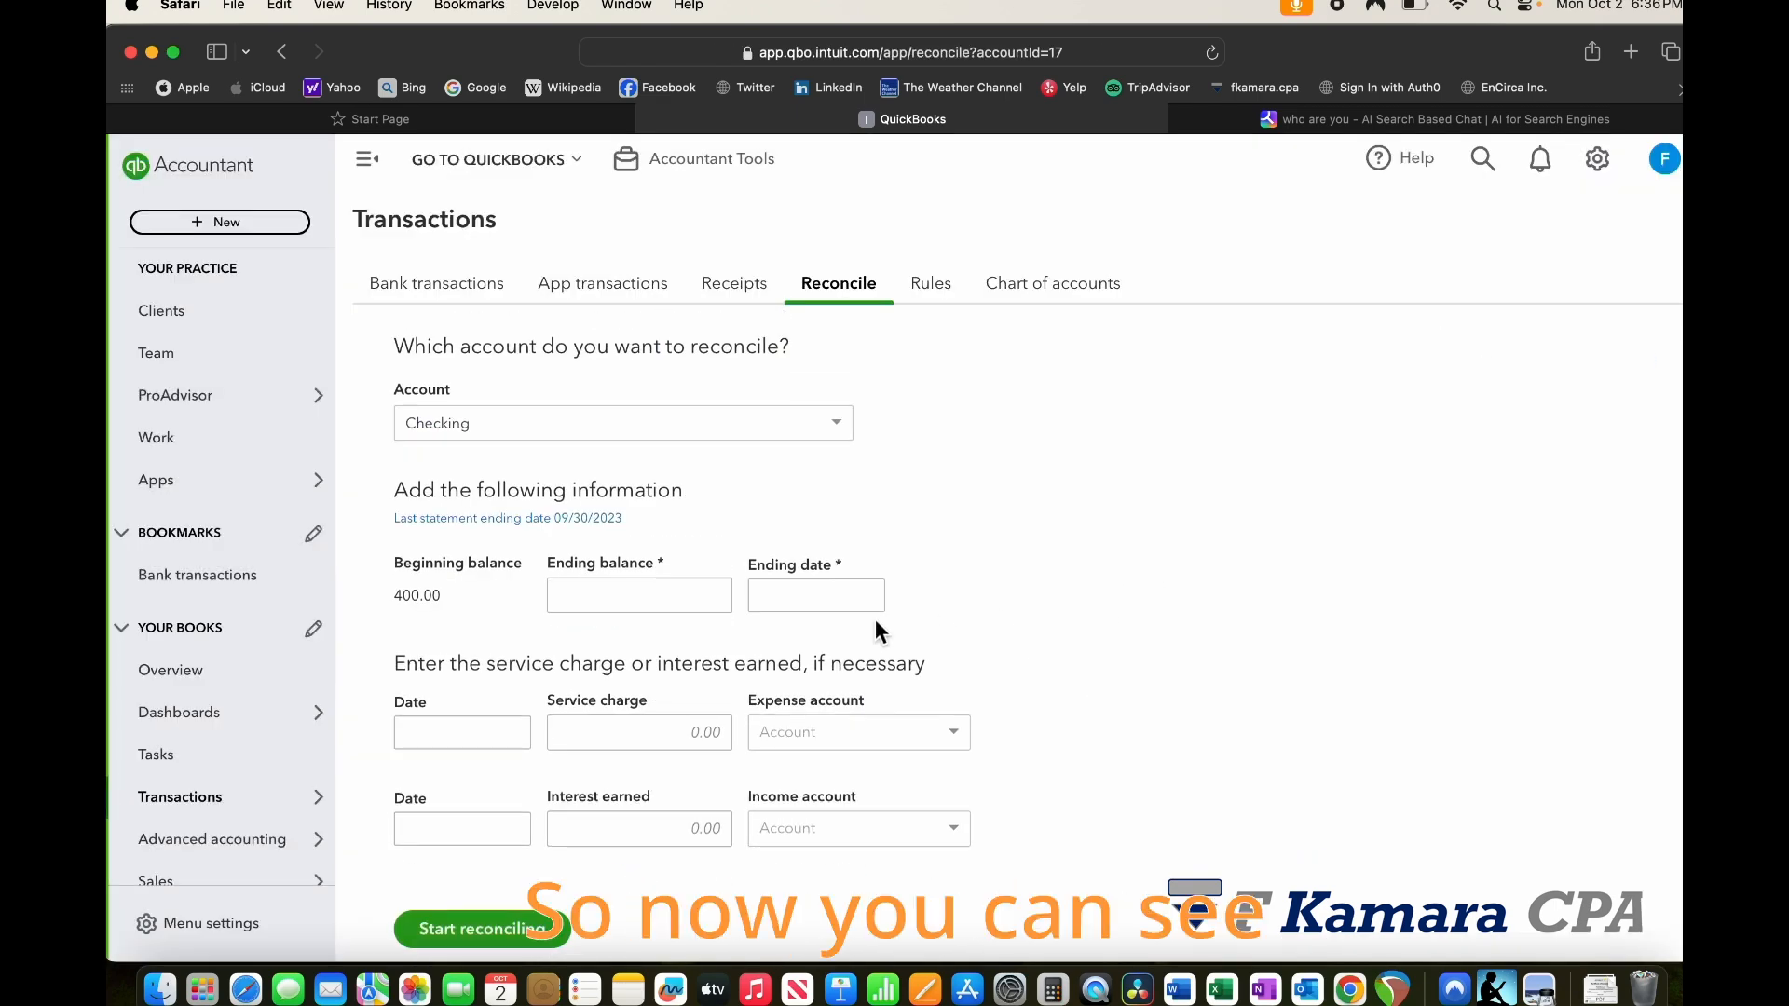
double_click(418, 595)
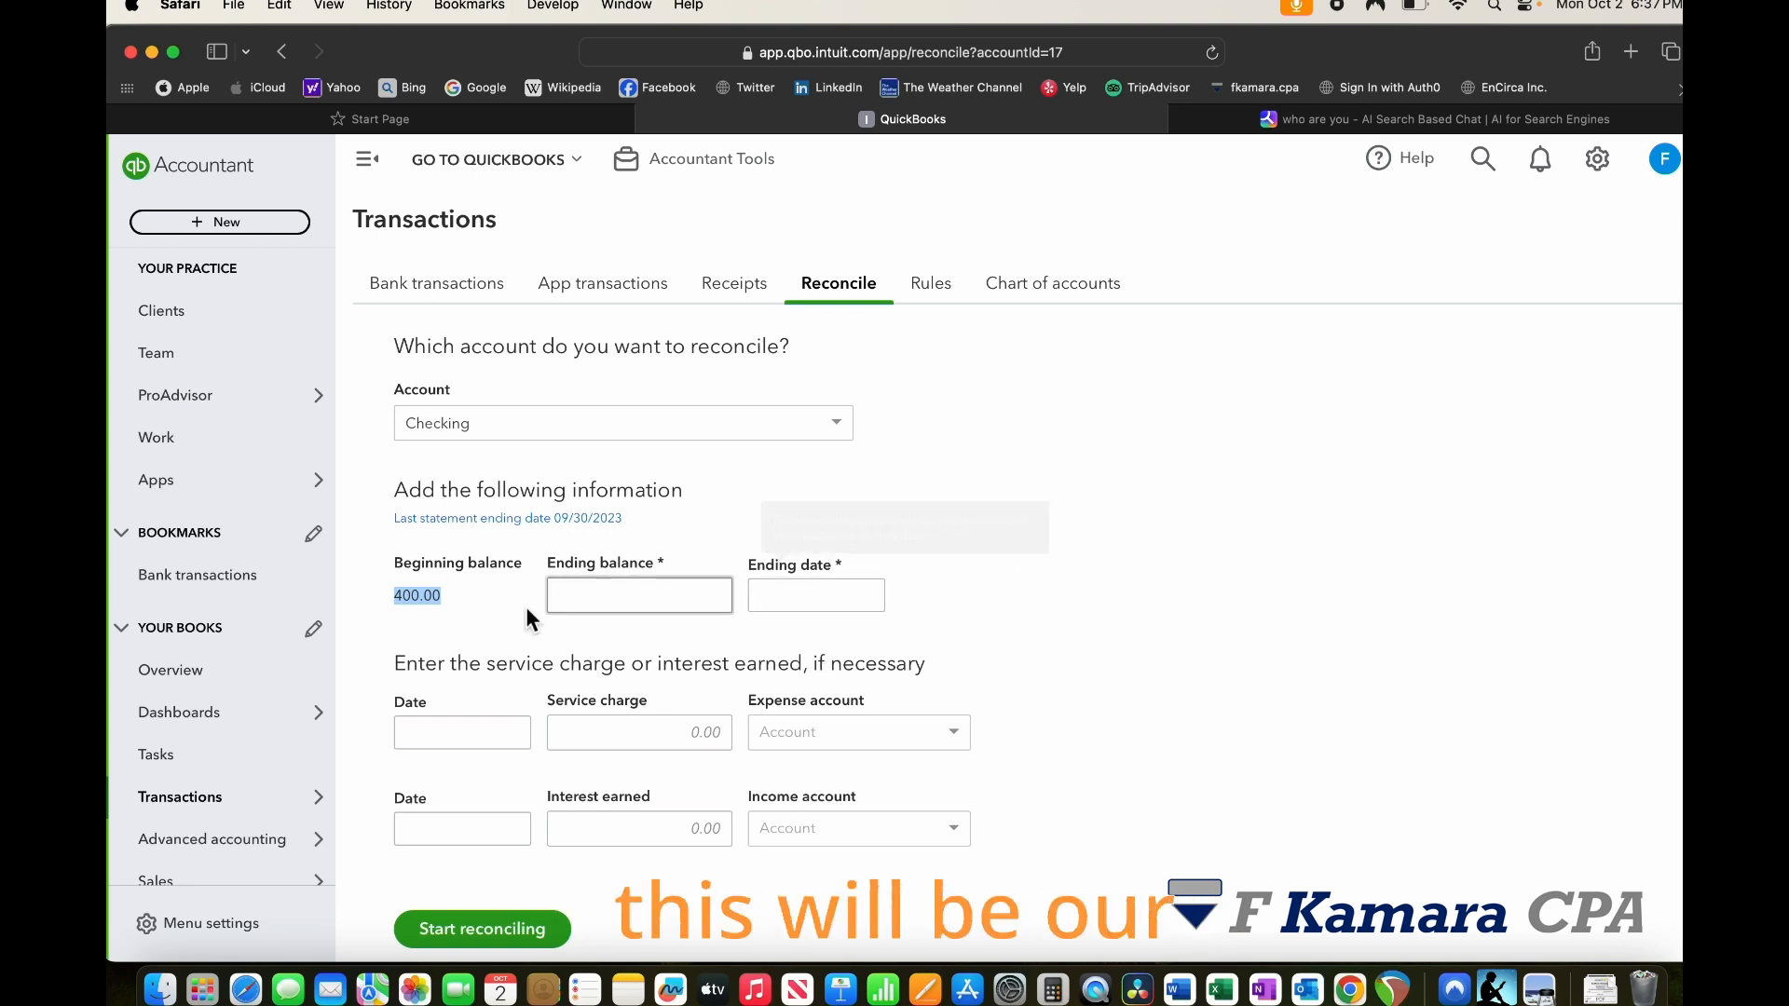
click(627, 602)
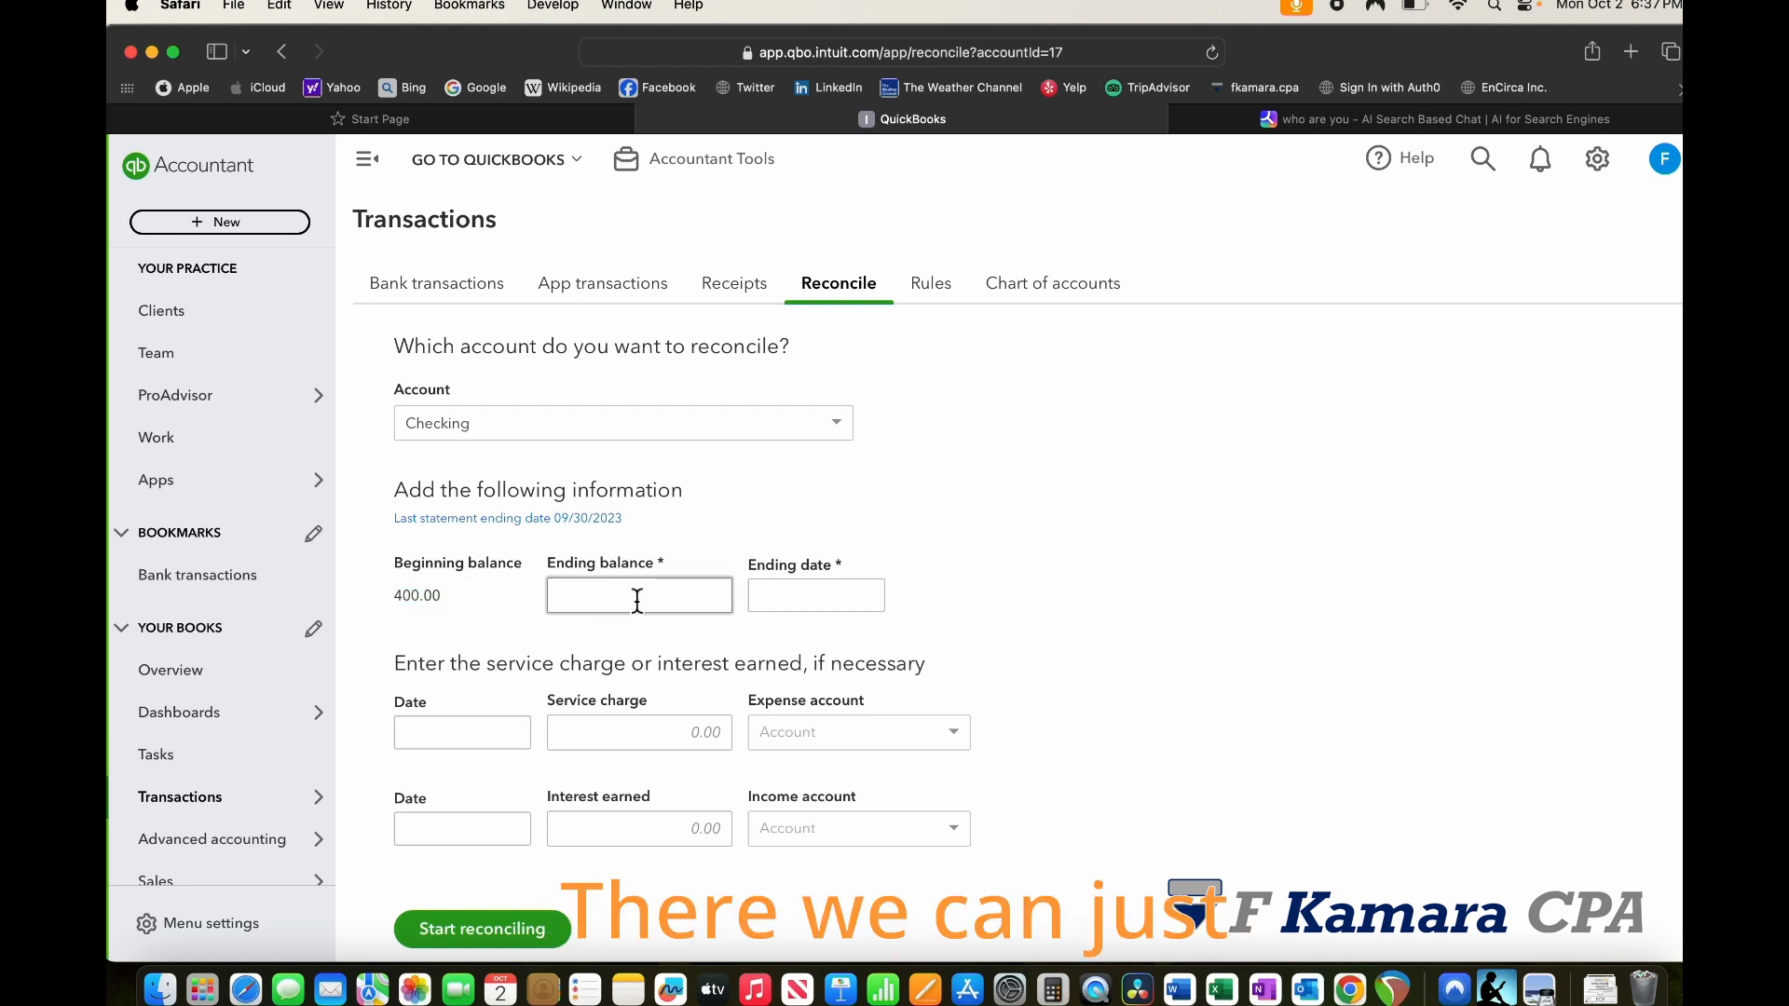
click(637, 601)
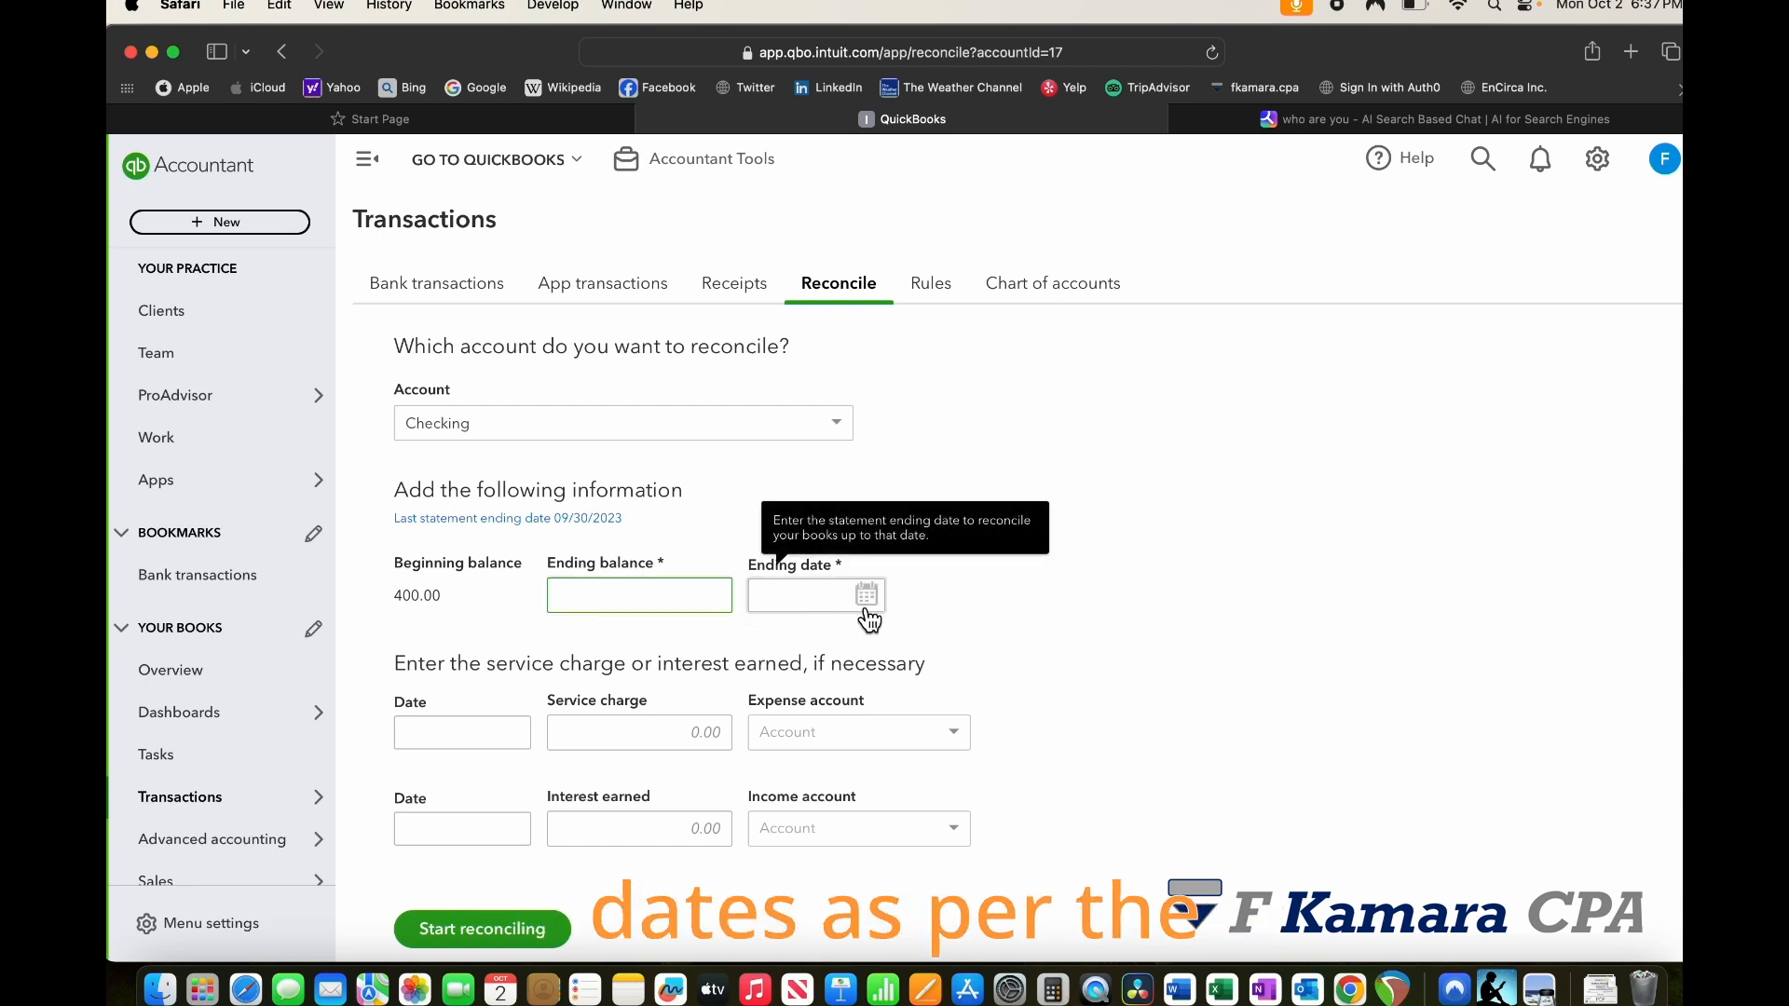
scroll(1076, 618, down, 1)
scroll(1076, 618, up, 3)
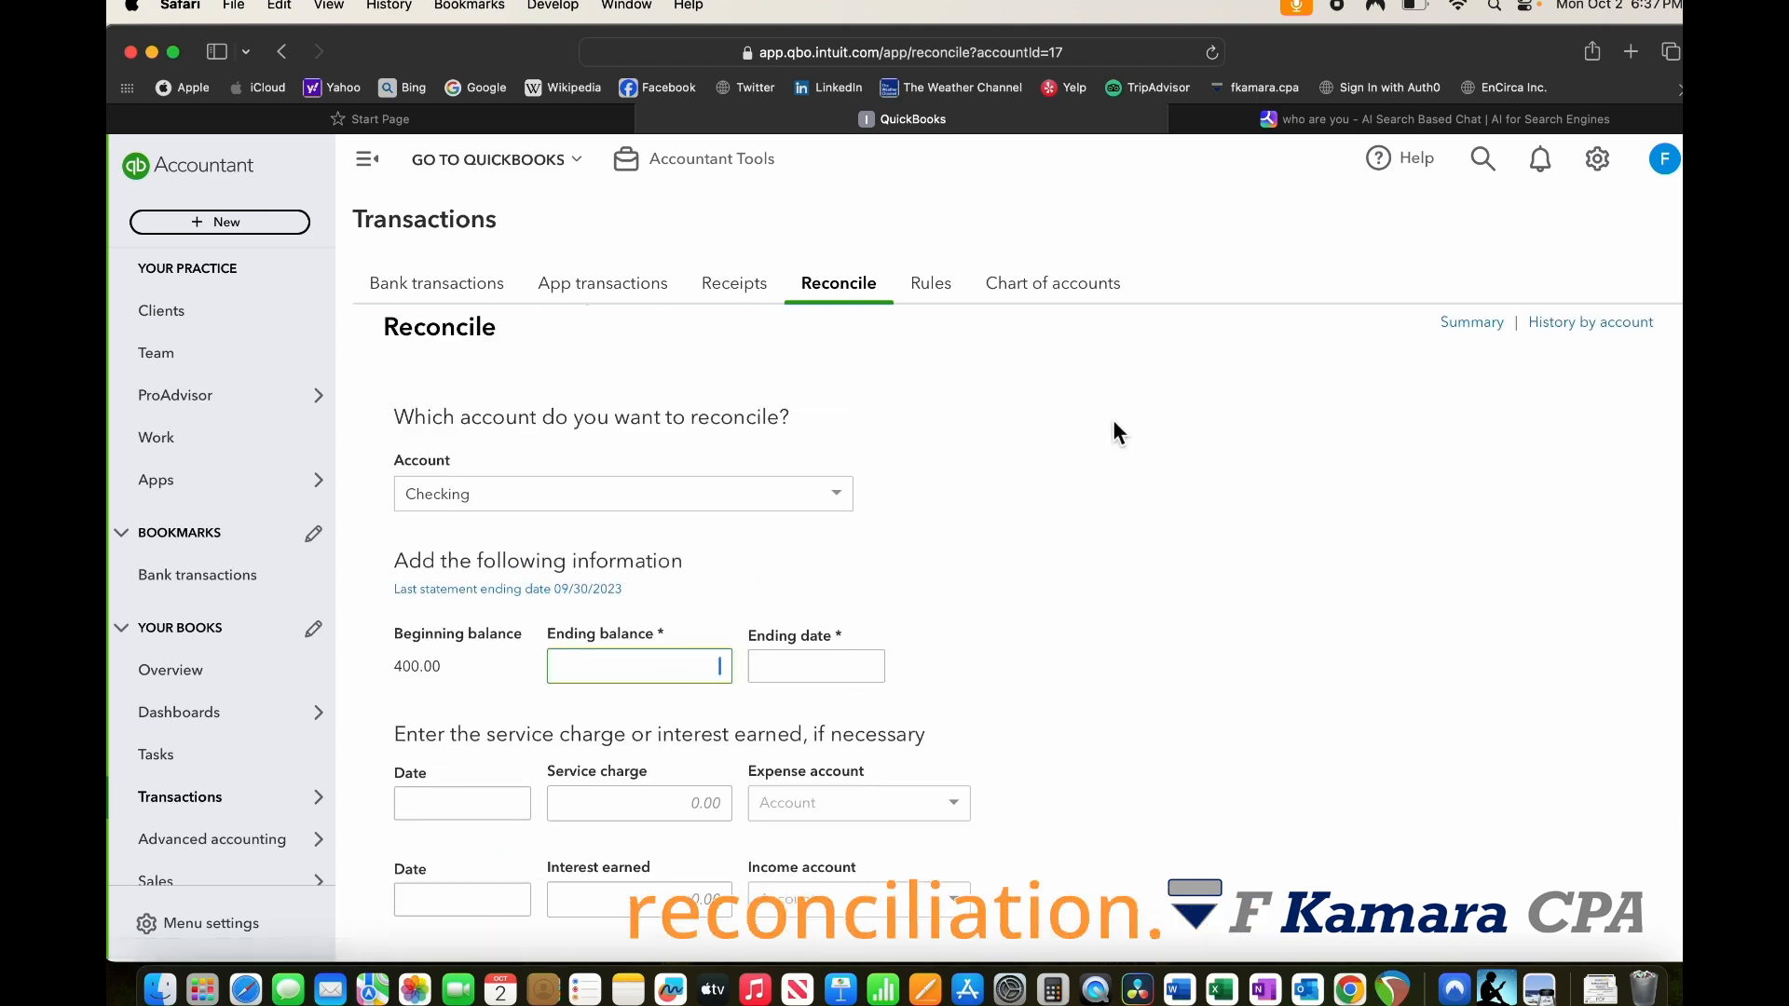
Step: View the Checking account's reconciliation history, dismissing the undo tip, and check the 09/30/2023 statement attachment options without uploading a file
click(1595, 335)
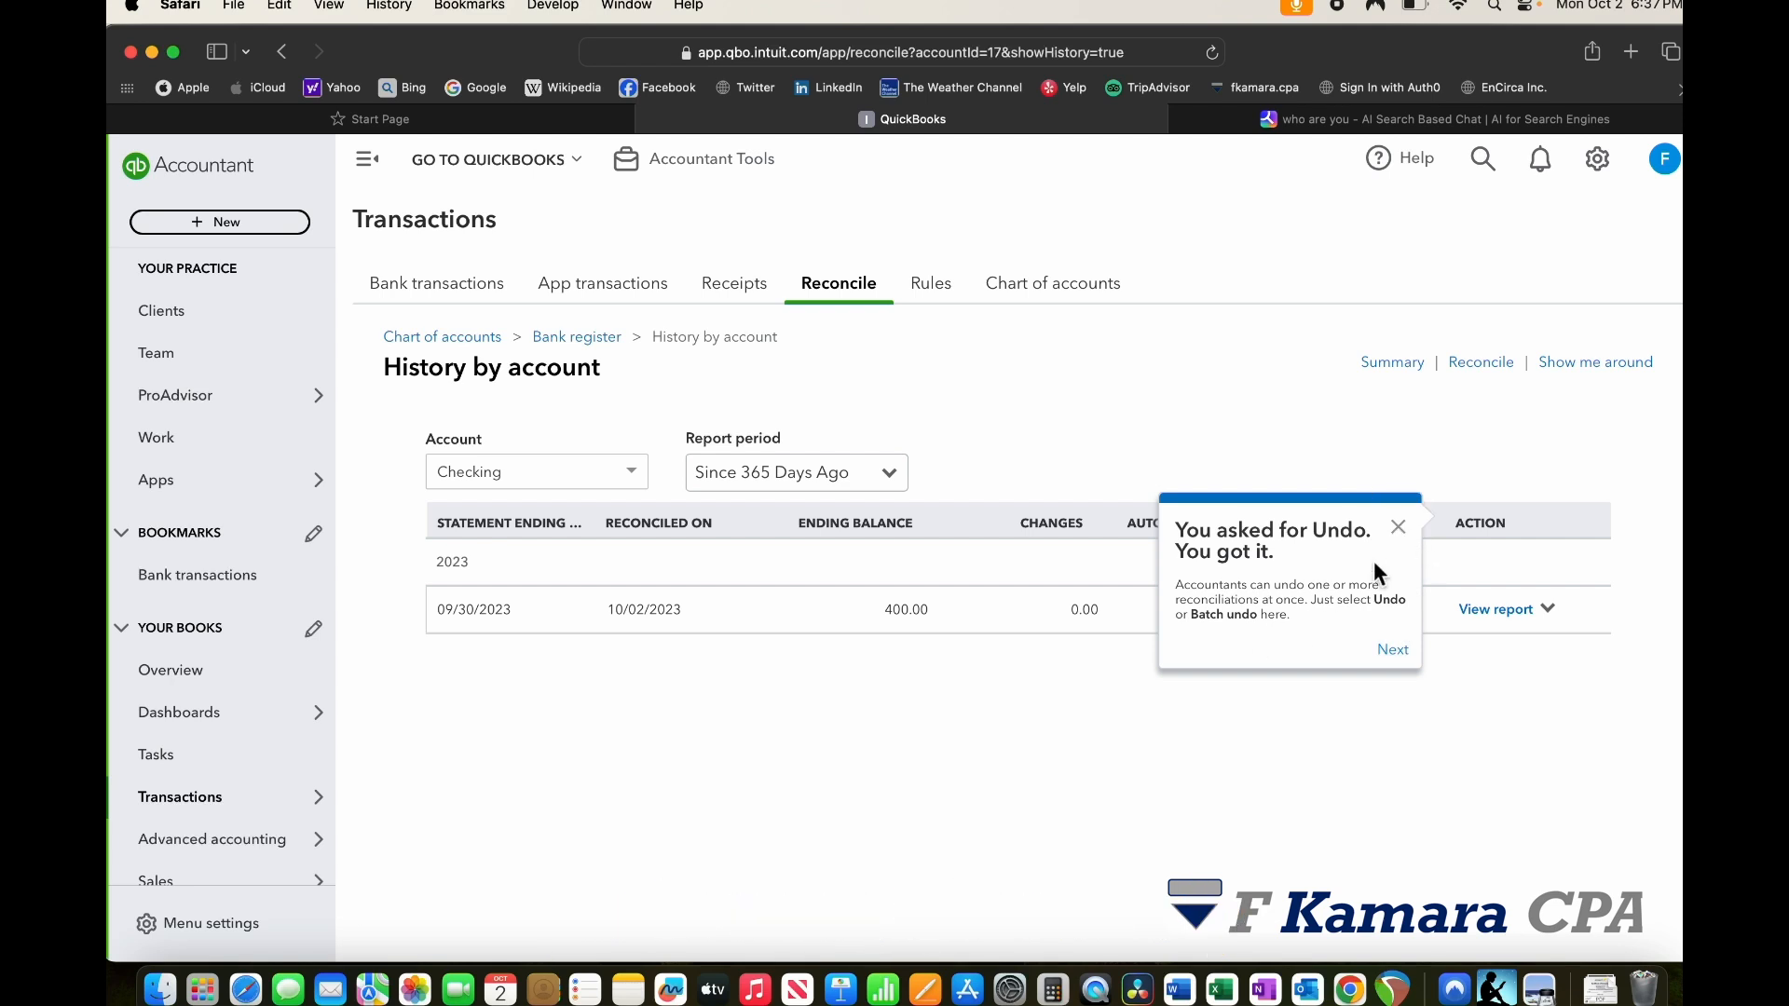
click(1397, 528)
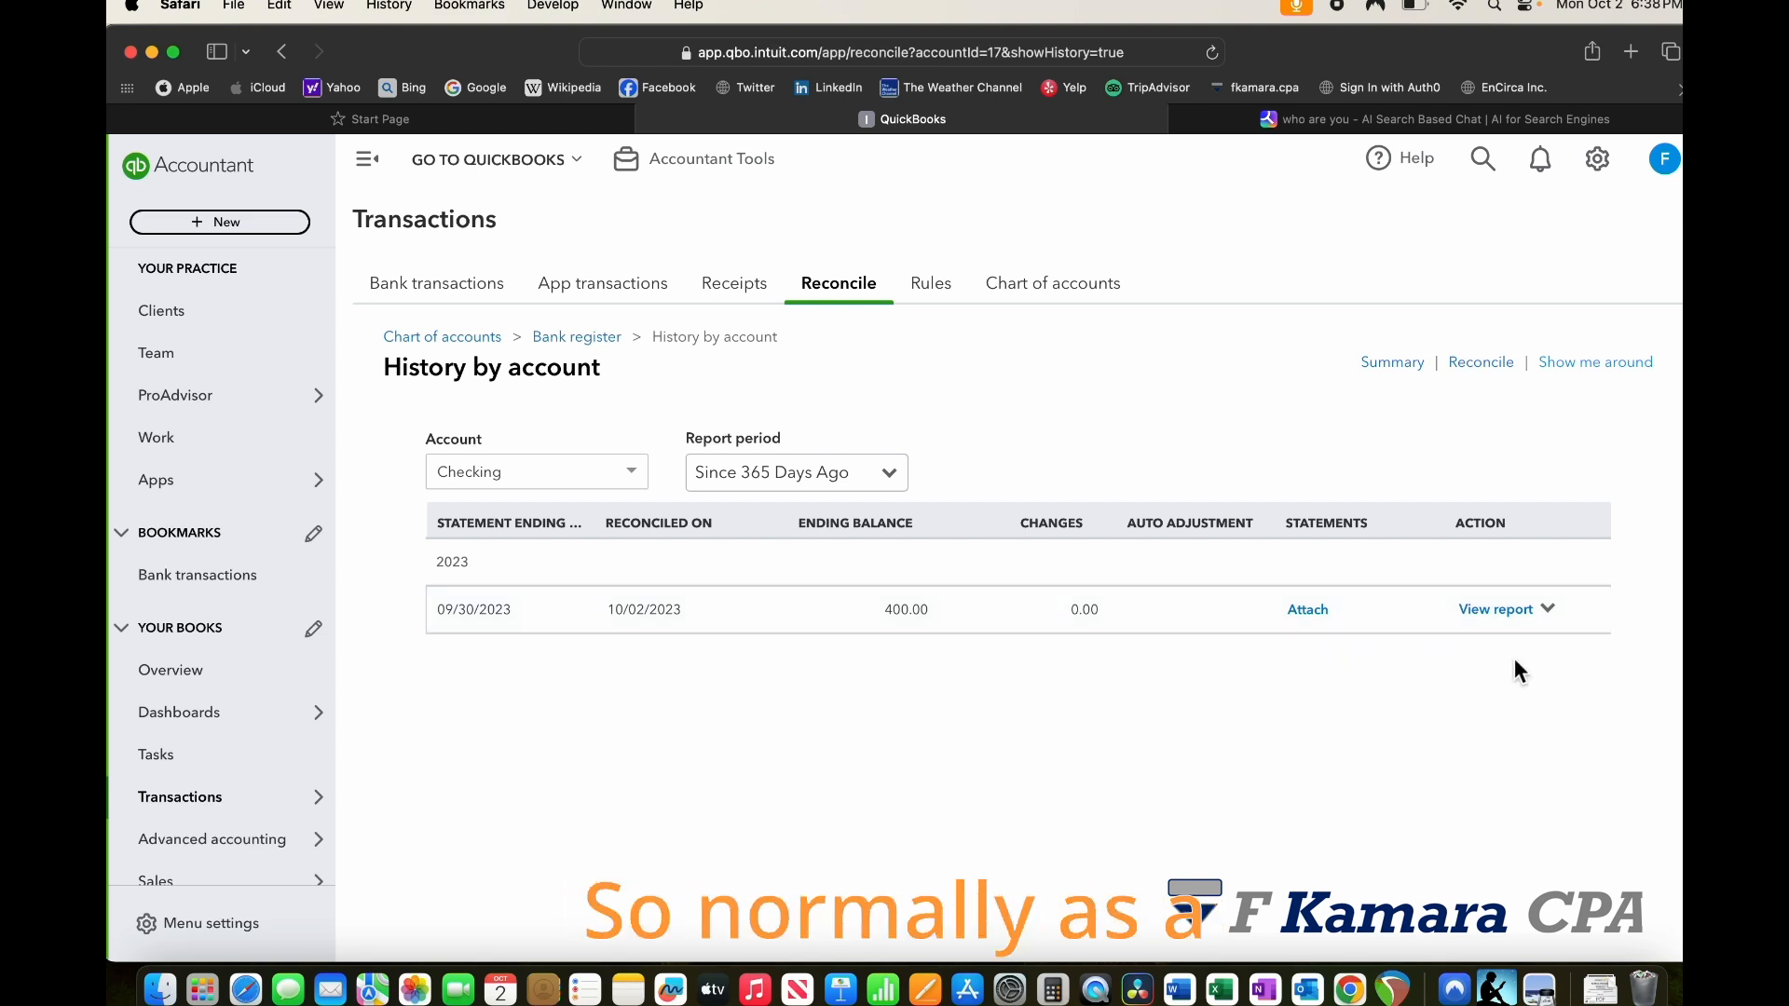
click(1309, 612)
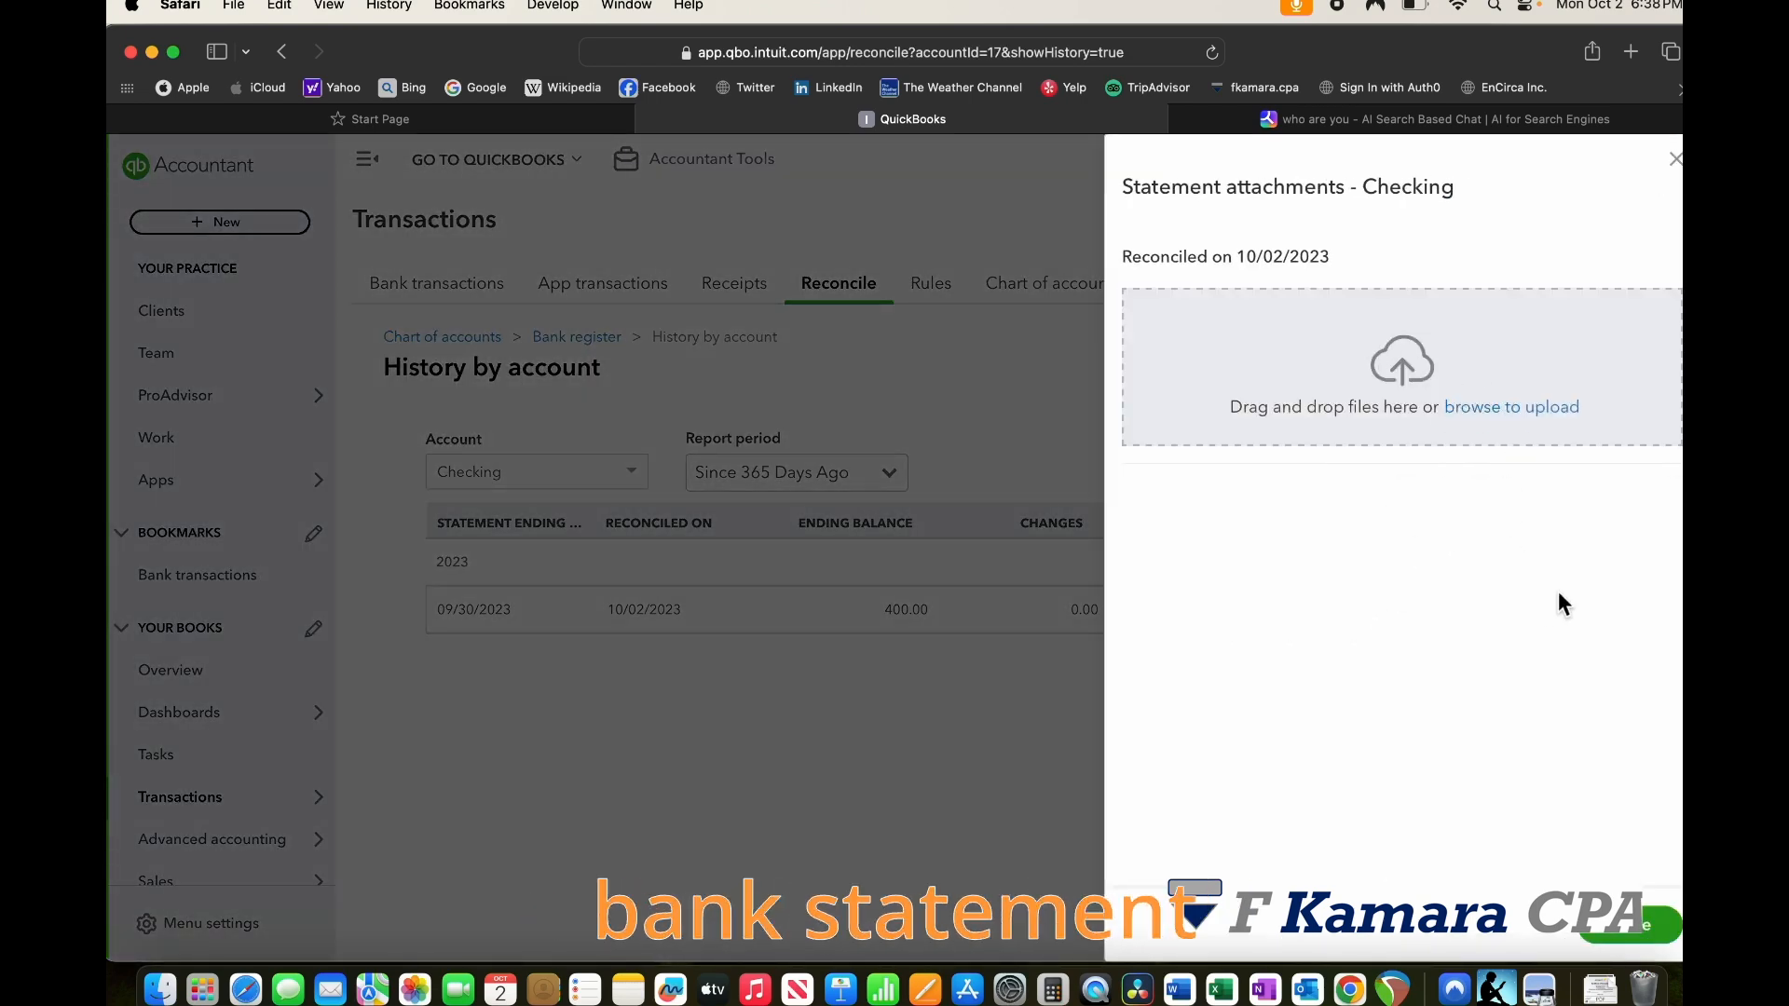
click(1674, 162)
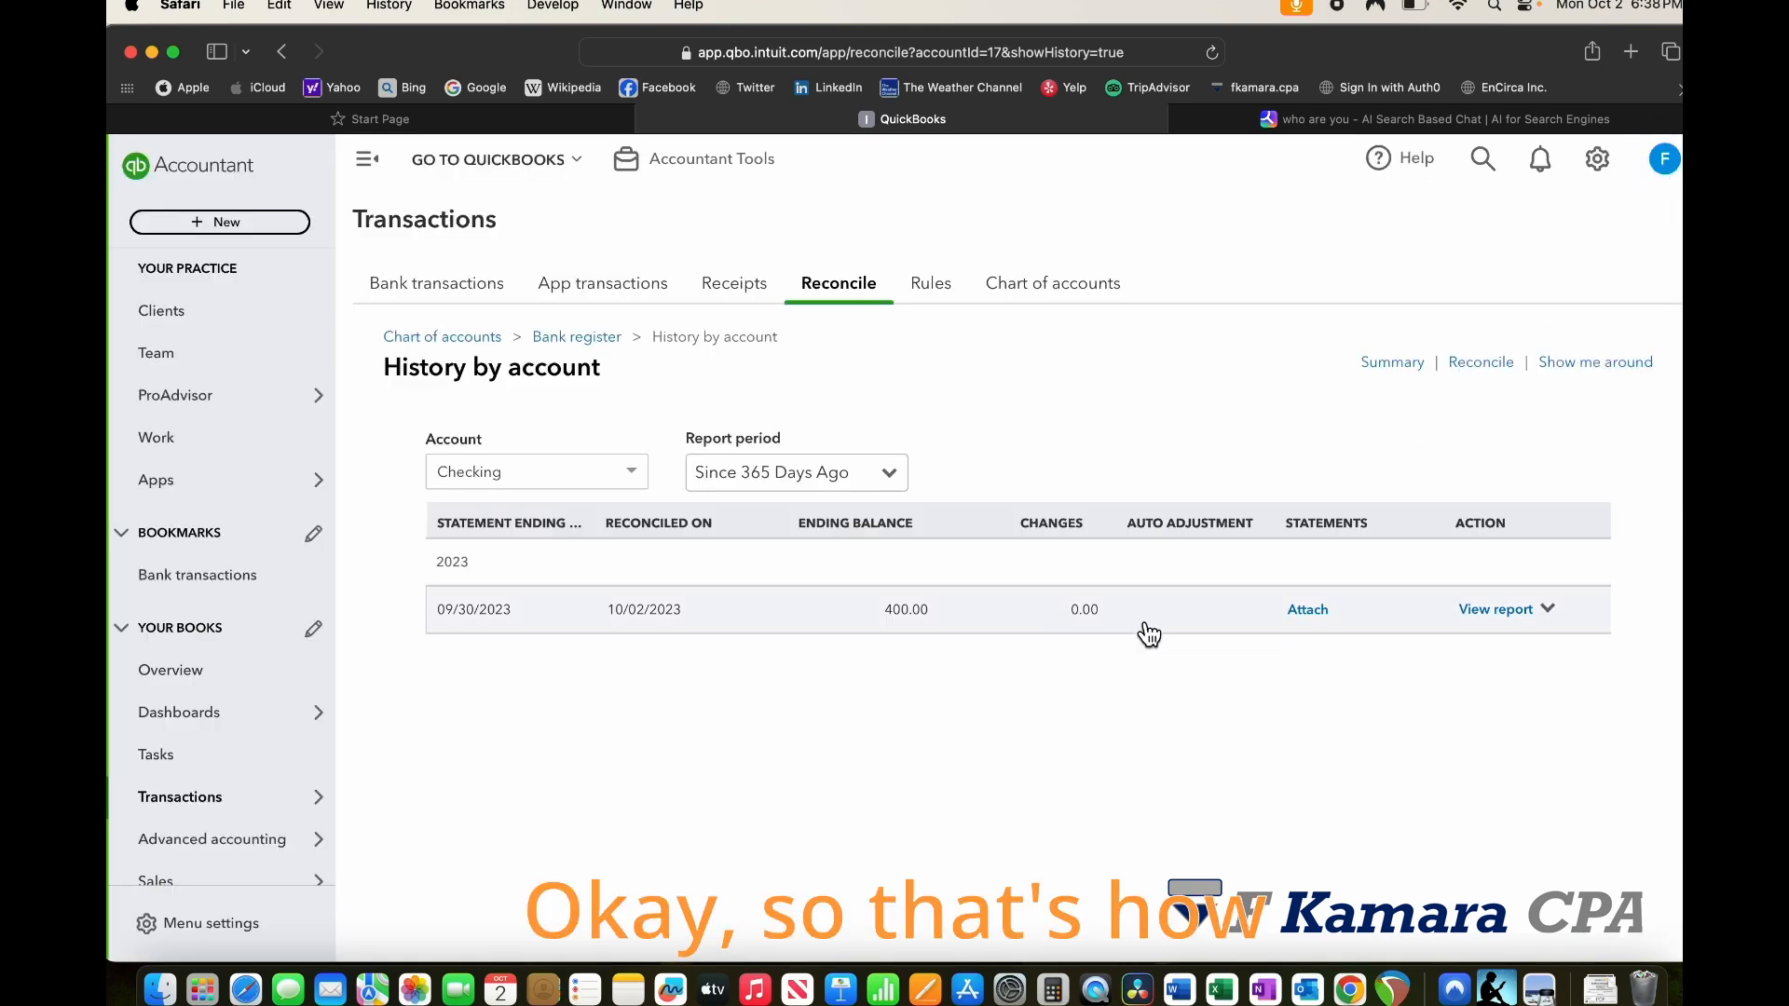